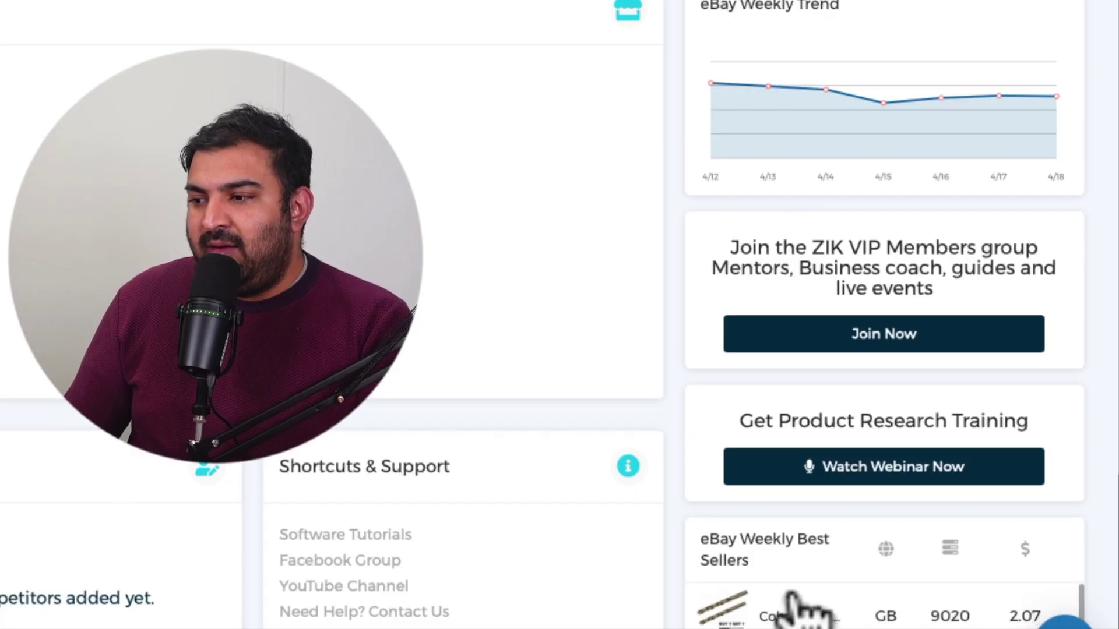
pyautogui.scroll(-3, 798, 609)
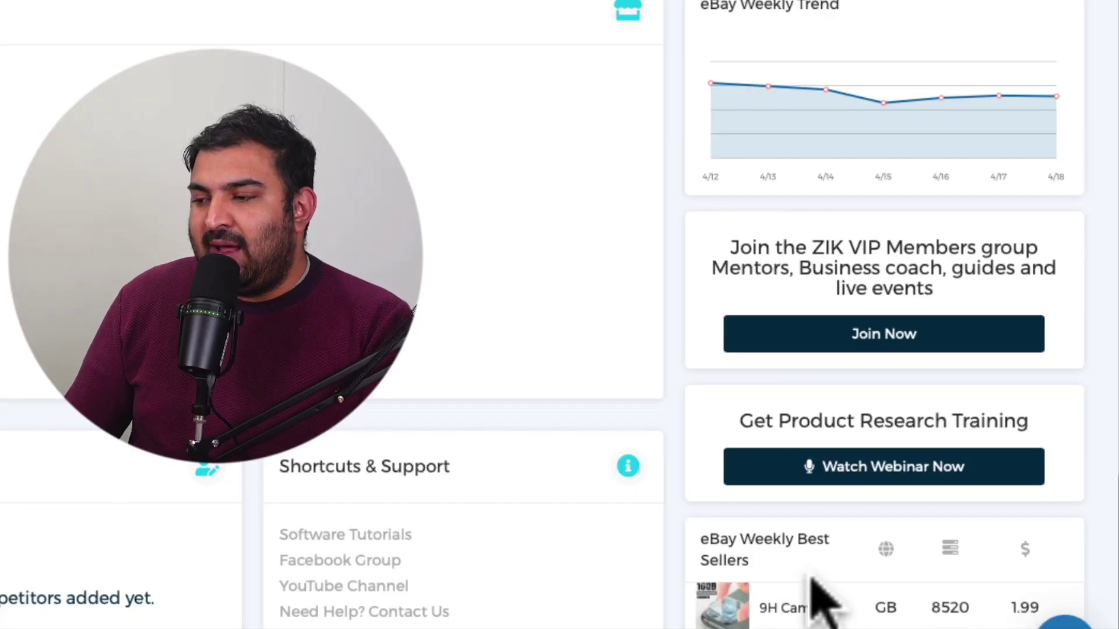
pyautogui.scroll(-6, 775, 513)
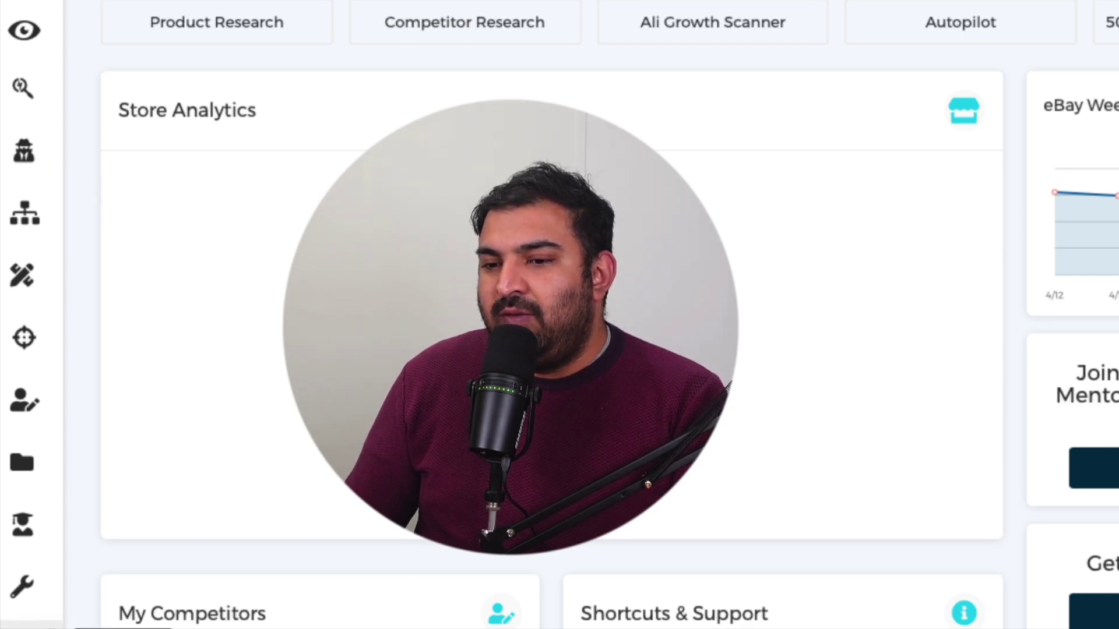
# - Set the search preferences to United Kingdom shipping location, keep Alibaba.com as the source website, and apply the changes
pyautogui.click(23, 587)
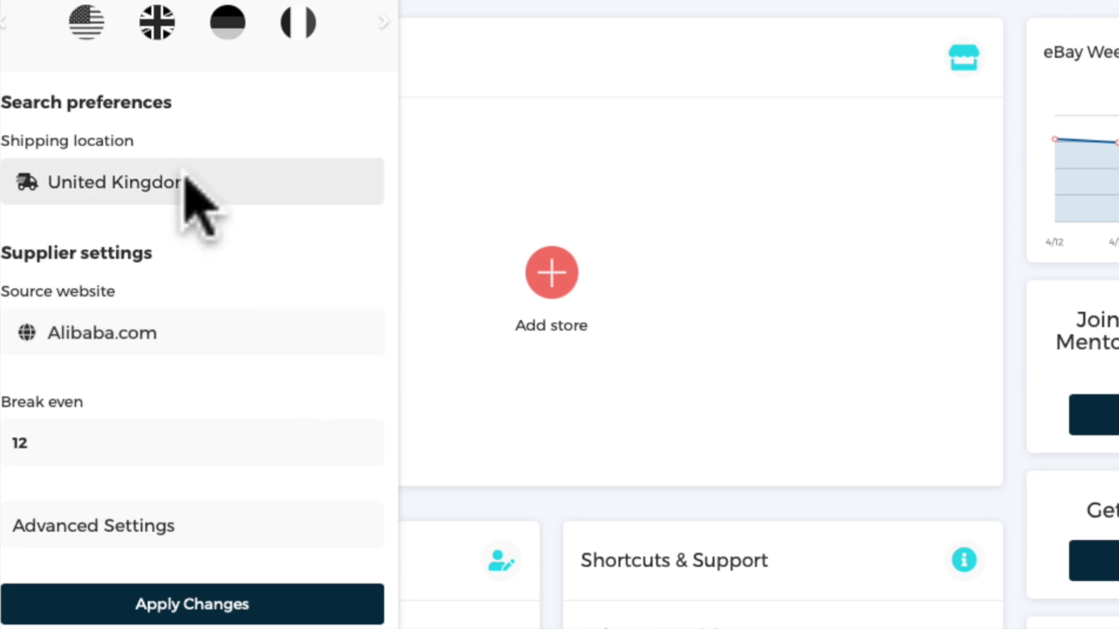
pyautogui.click(153, 197)
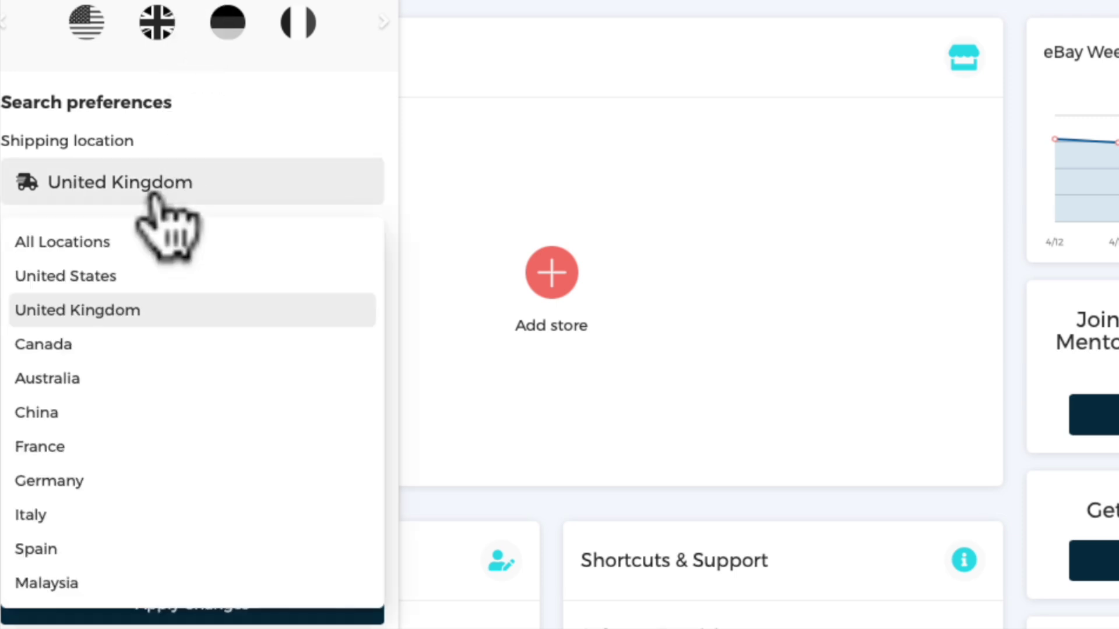
pyautogui.click(102, 317)
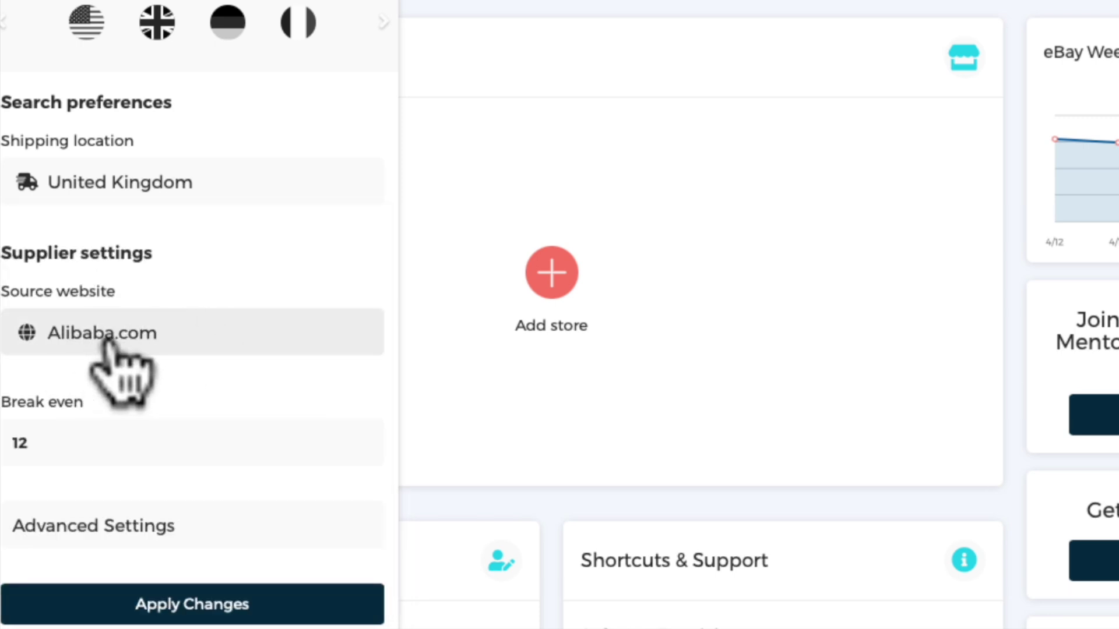
pyautogui.click(121, 324)
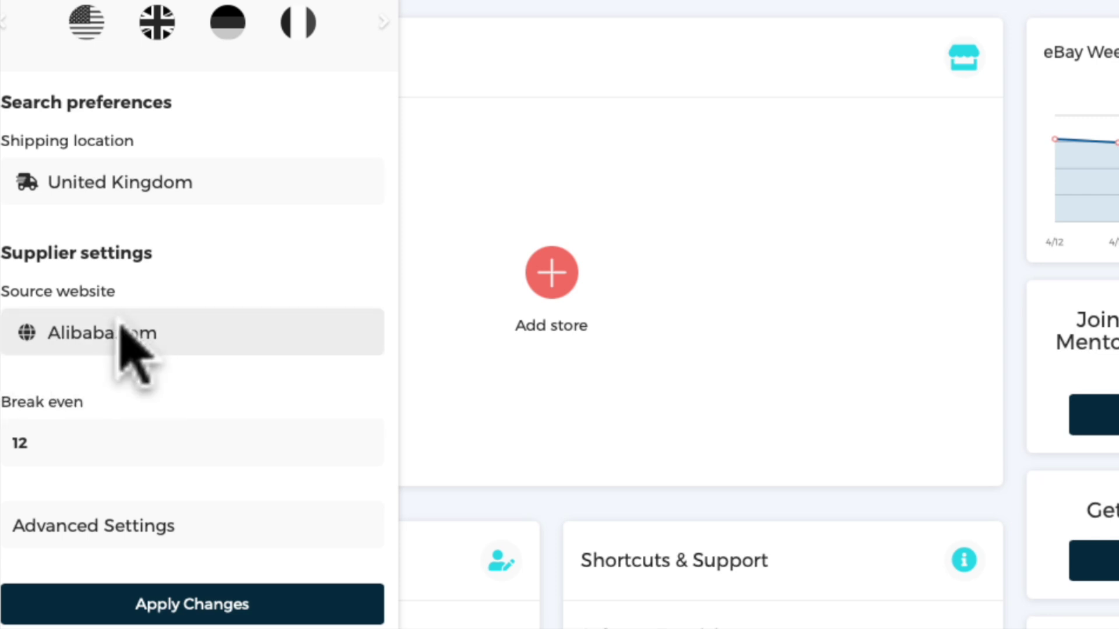
pyautogui.click(94, 339)
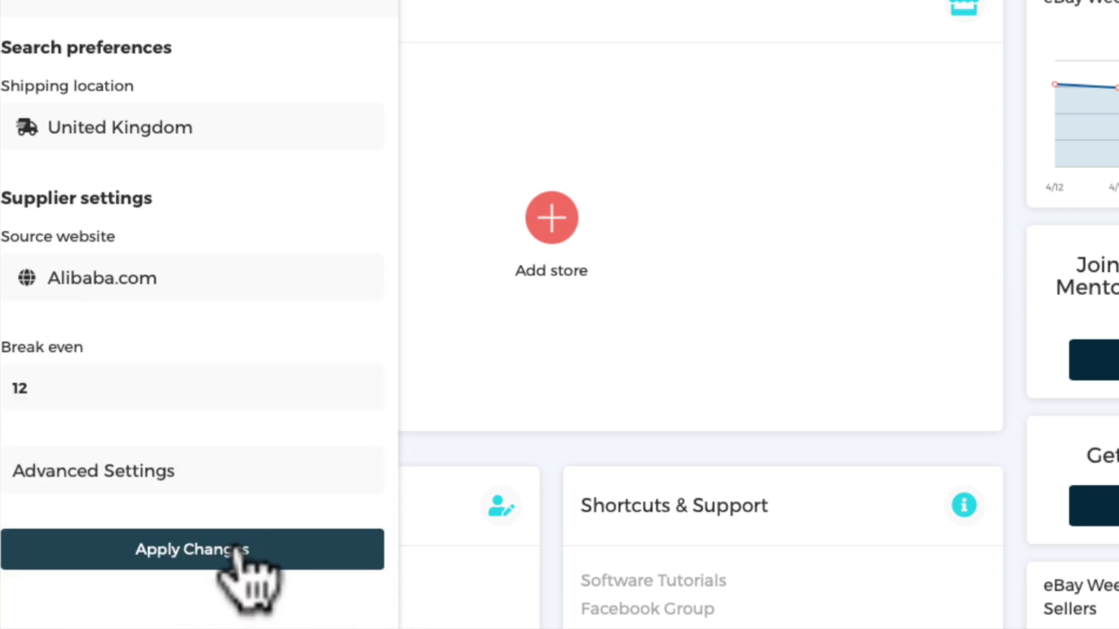
pyautogui.click(237, 550)
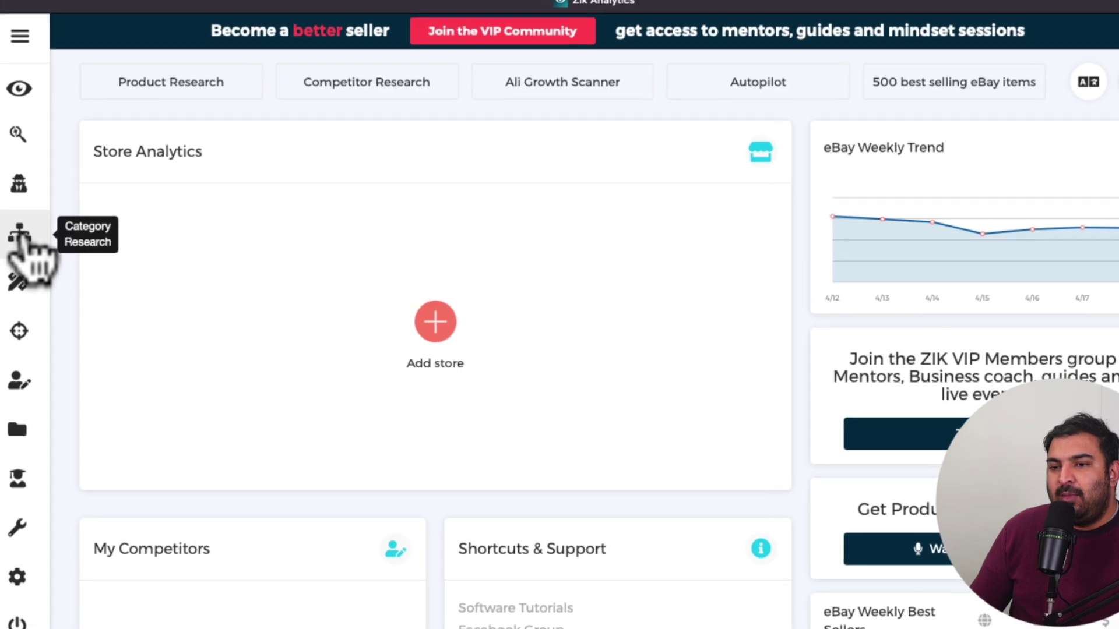
# - Open Category Research and review its listing type, condition and shipping location filters
pyautogui.click(21, 223)
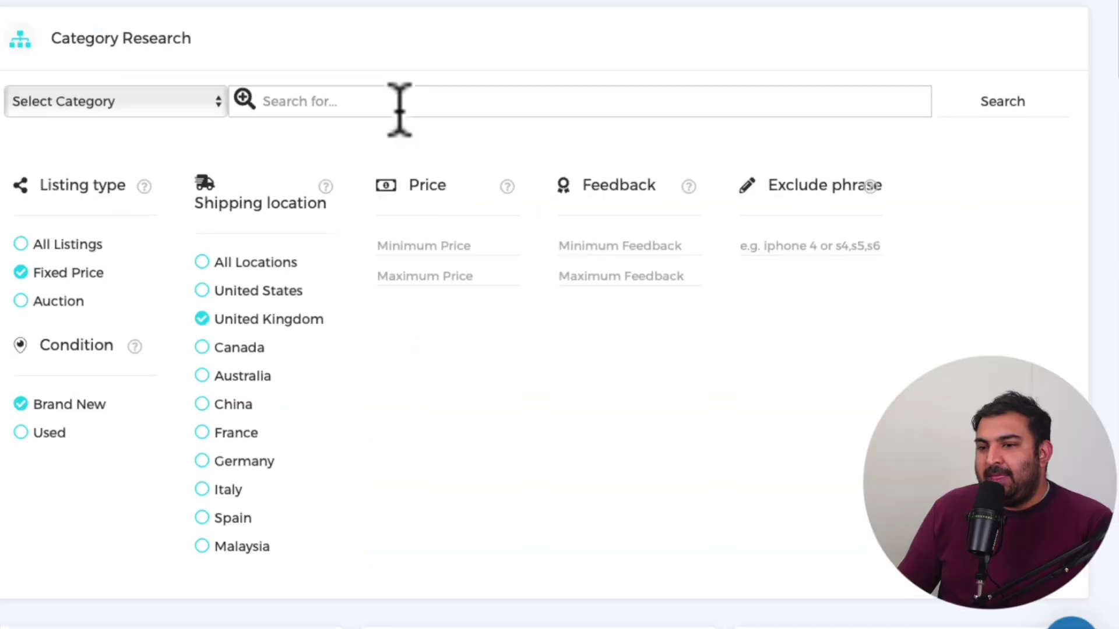
pyautogui.scroll(-1, 397, 123)
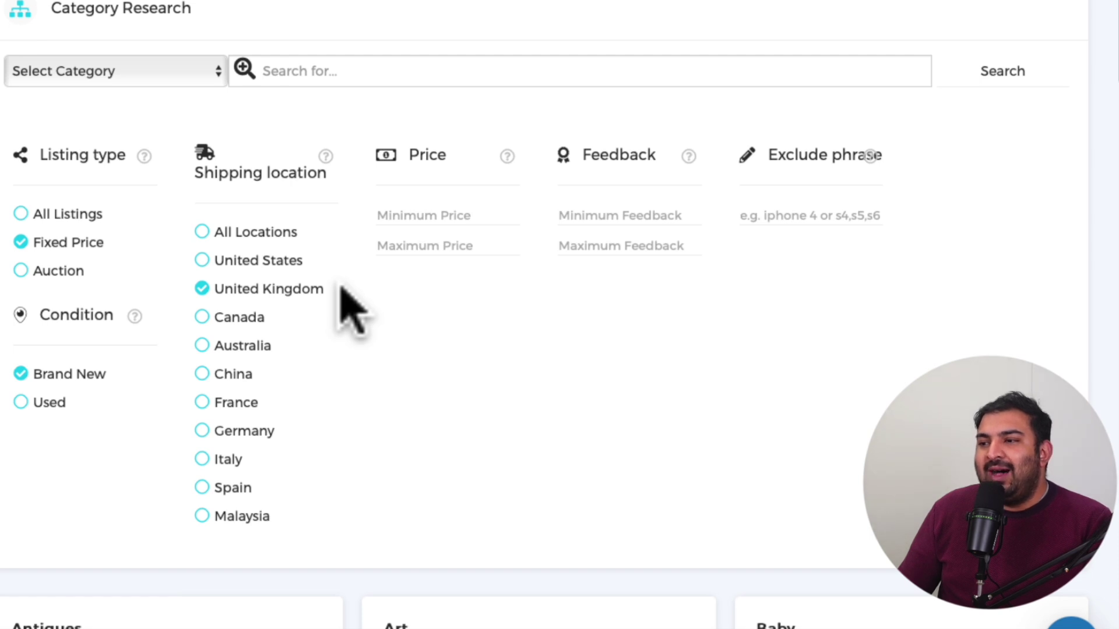
pyautogui.scroll(-1, 350, 308)
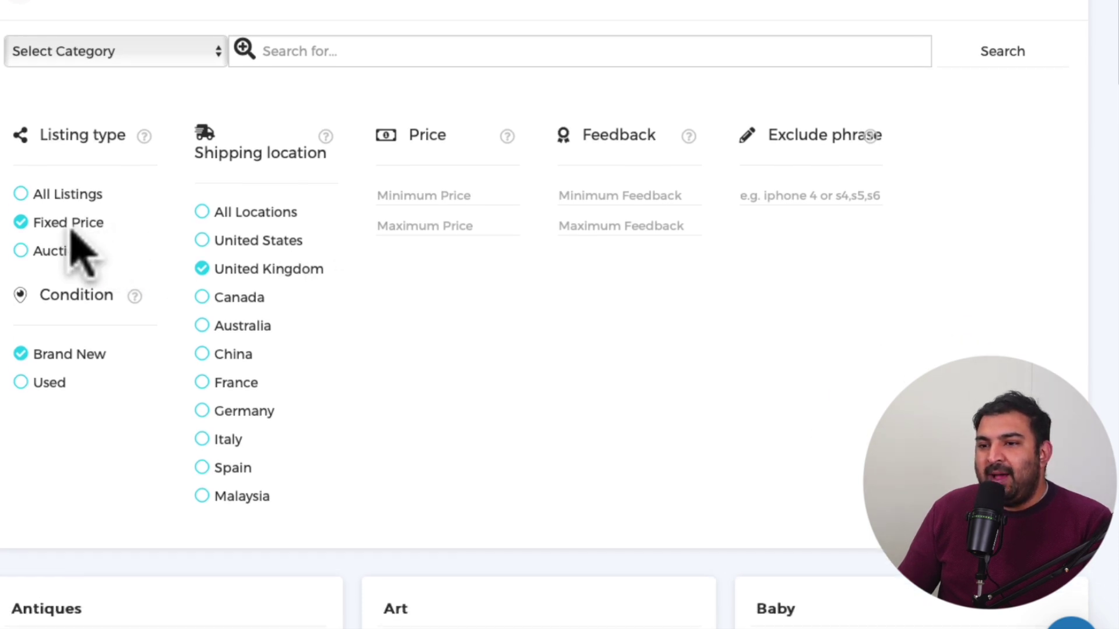
pyautogui.scroll(-1, 38, 245)
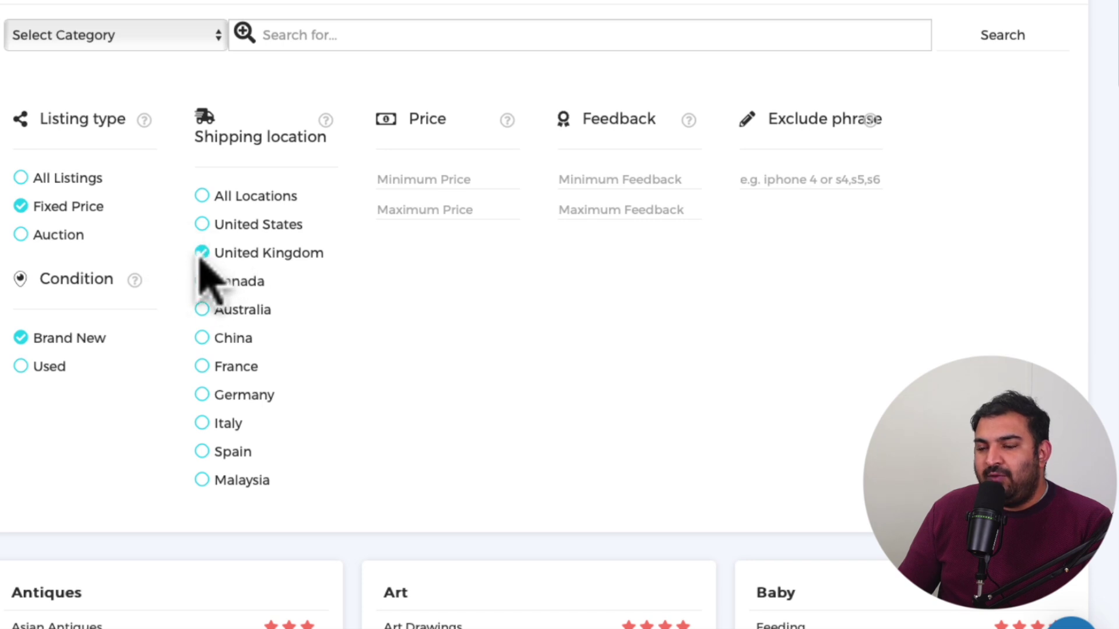
pyautogui.scroll(-3, 187, 251)
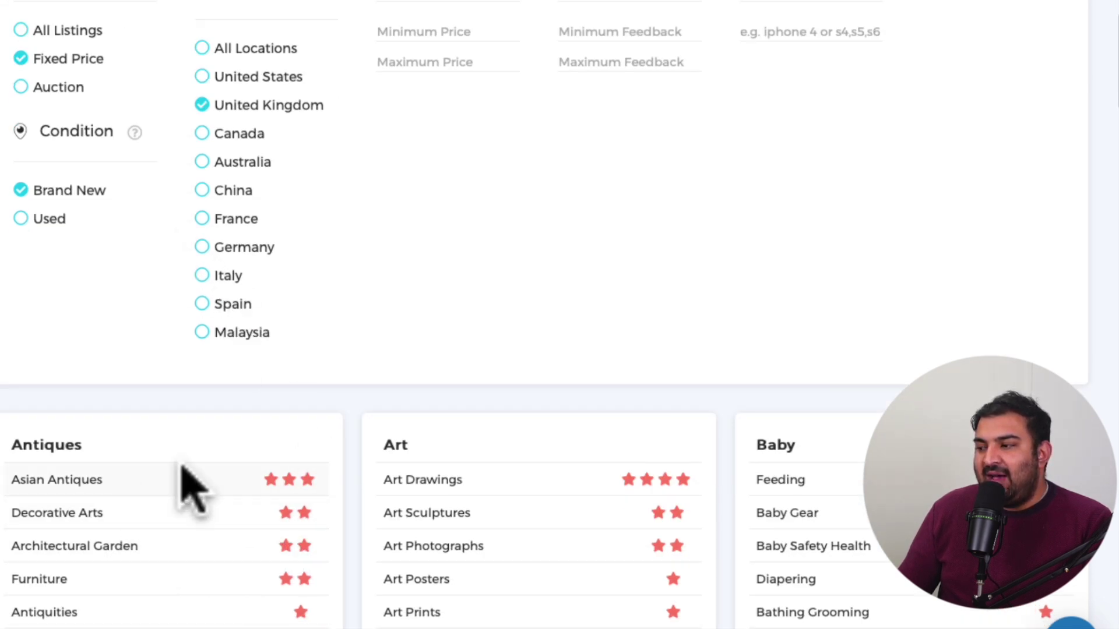
# - Examine the star ratings of the subcategories in the category cards, from Antiques through to Crafts
pyautogui.scroll(-2, 324, 500)
pyautogui.scroll(-2, 250, 448)
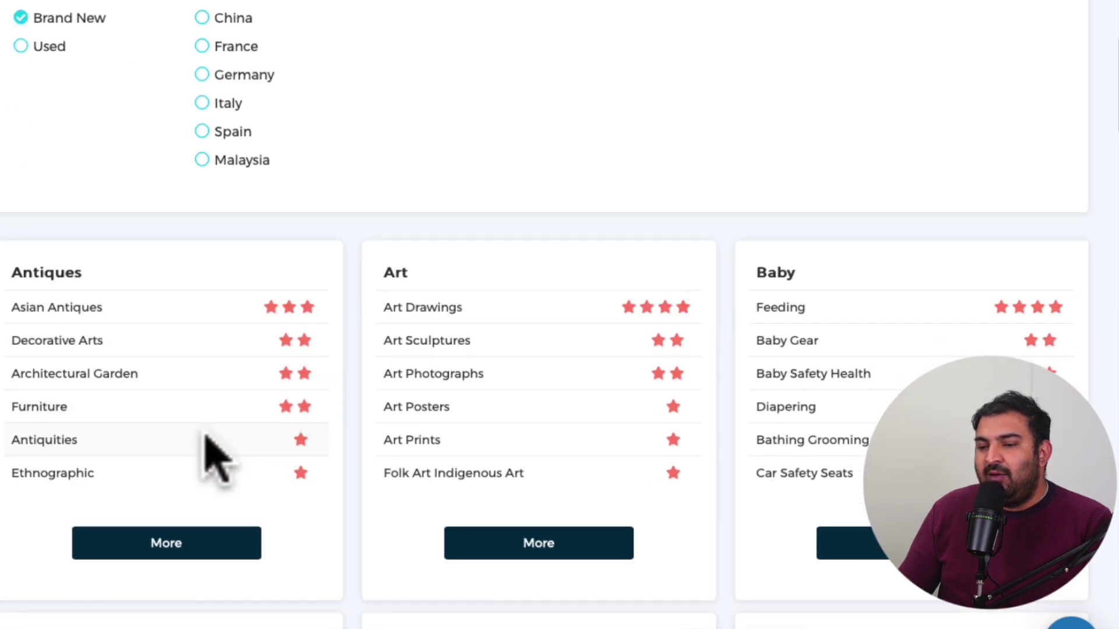
pyautogui.scroll(-2, 146, 361)
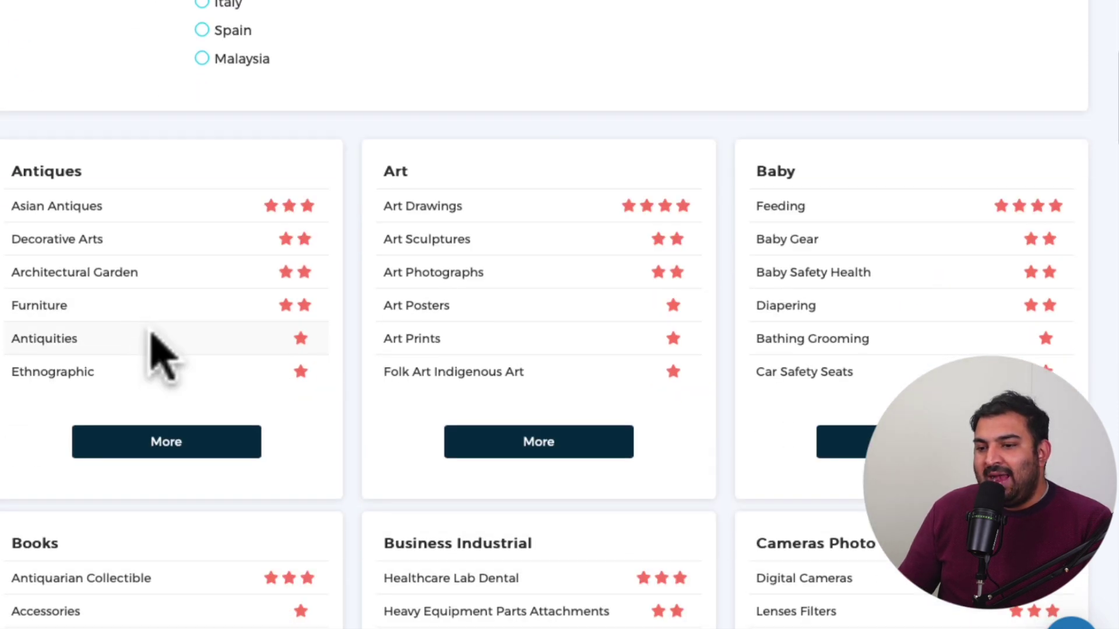
pyautogui.scroll(-2, 152, 343)
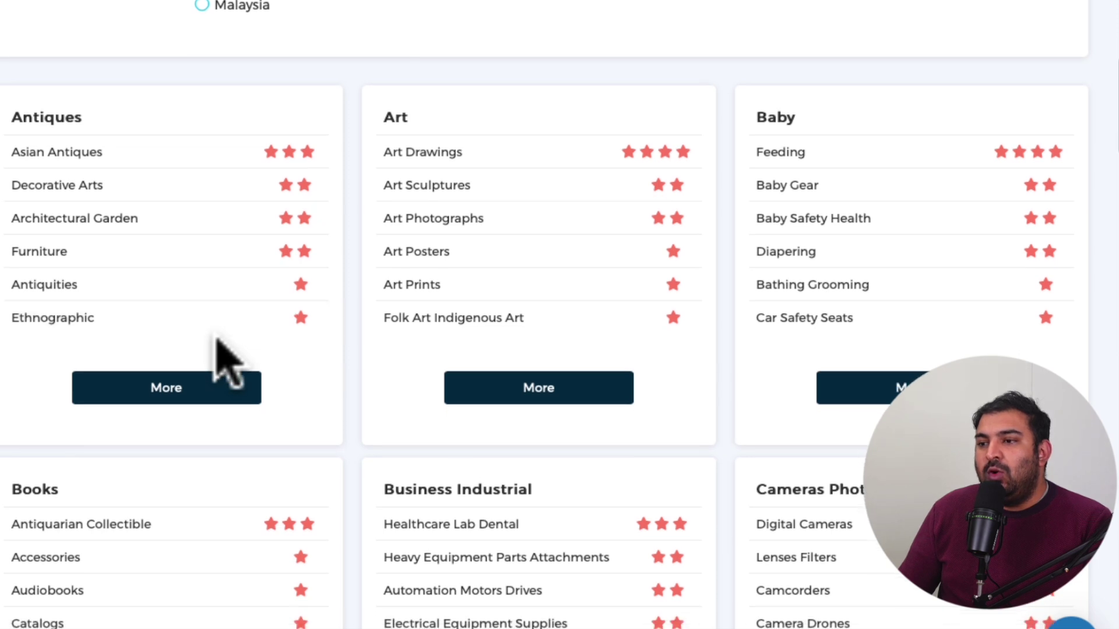
pyautogui.scroll(-1, 224, 358)
pyautogui.scroll(-3, 224, 358)
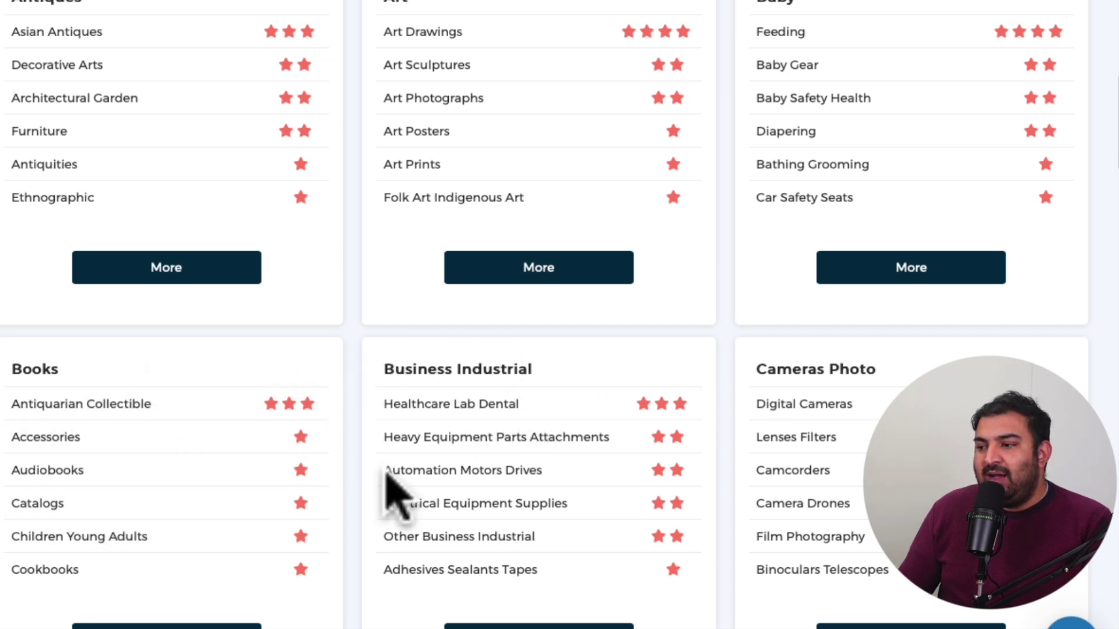
pyautogui.scroll(-3, 332, 425)
pyautogui.scroll(-2, 344, 443)
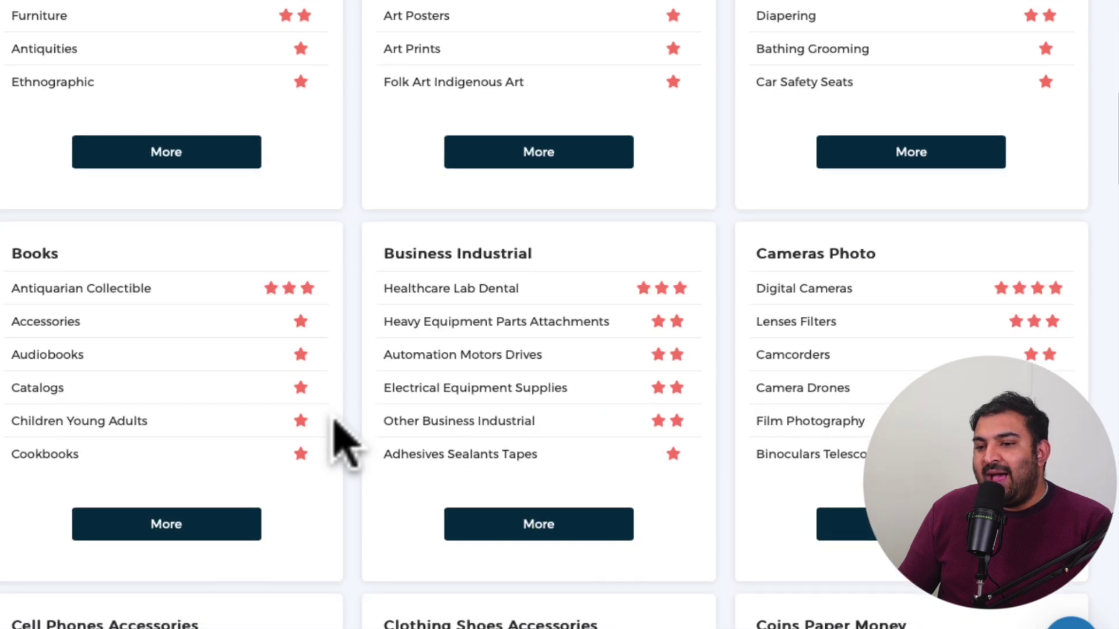
pyautogui.scroll(-1, 344, 446)
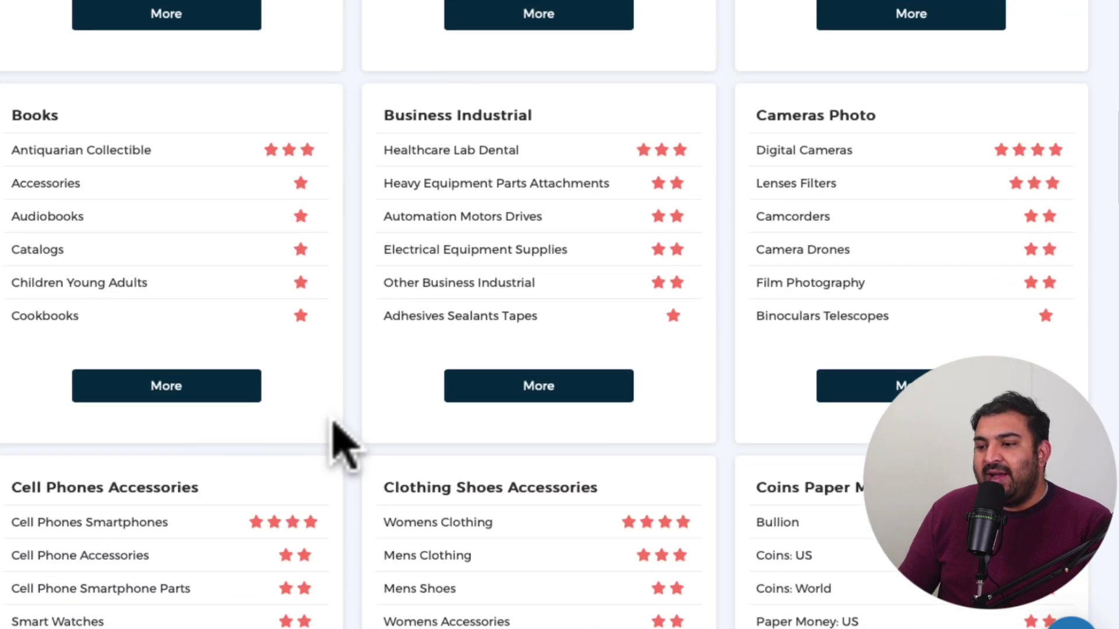
pyautogui.scroll(-1, 344, 446)
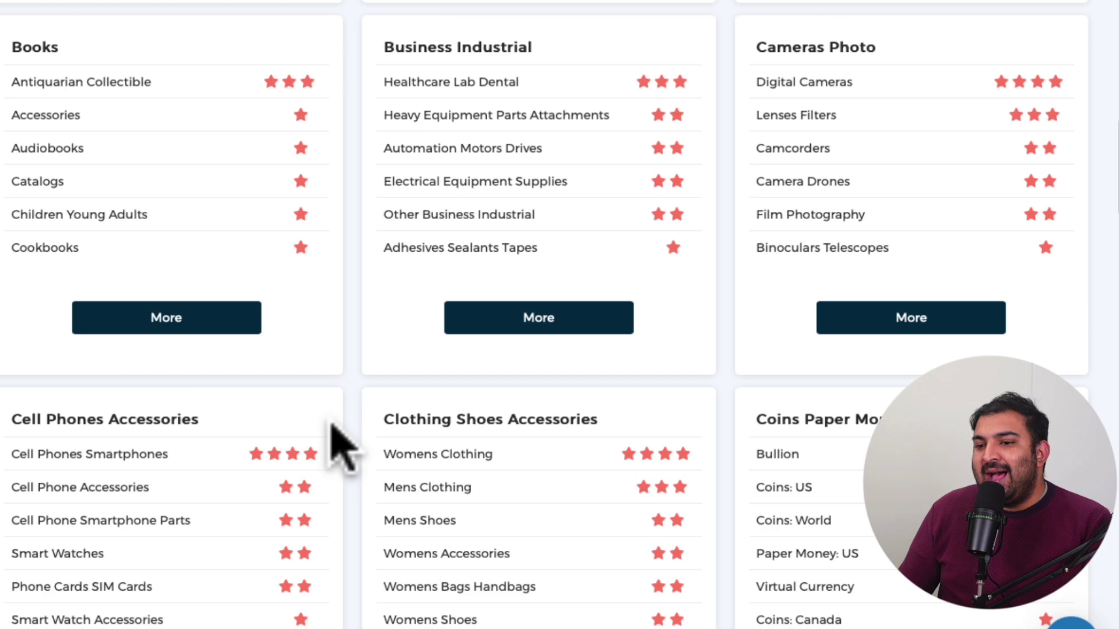
pyautogui.scroll(-2, 344, 446)
pyautogui.scroll(-6, 331, 424)
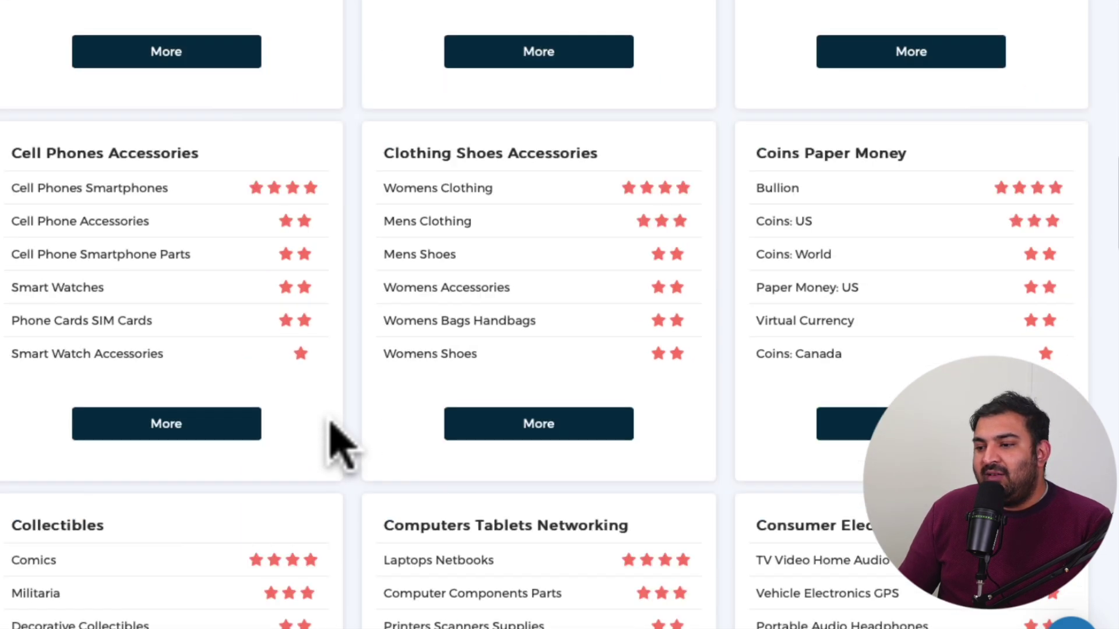
pyautogui.scroll(-6, 362, 462)
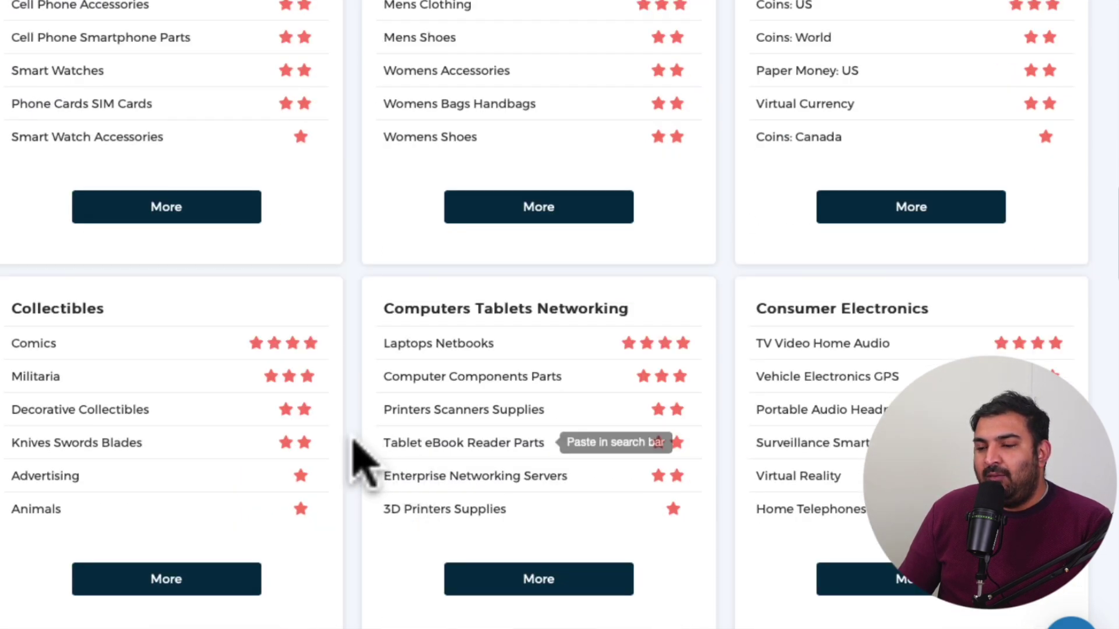
pyautogui.scroll(-3, 289, 467)
pyautogui.scroll(-1, 289, 467)
pyautogui.scroll(-2, 289, 467)
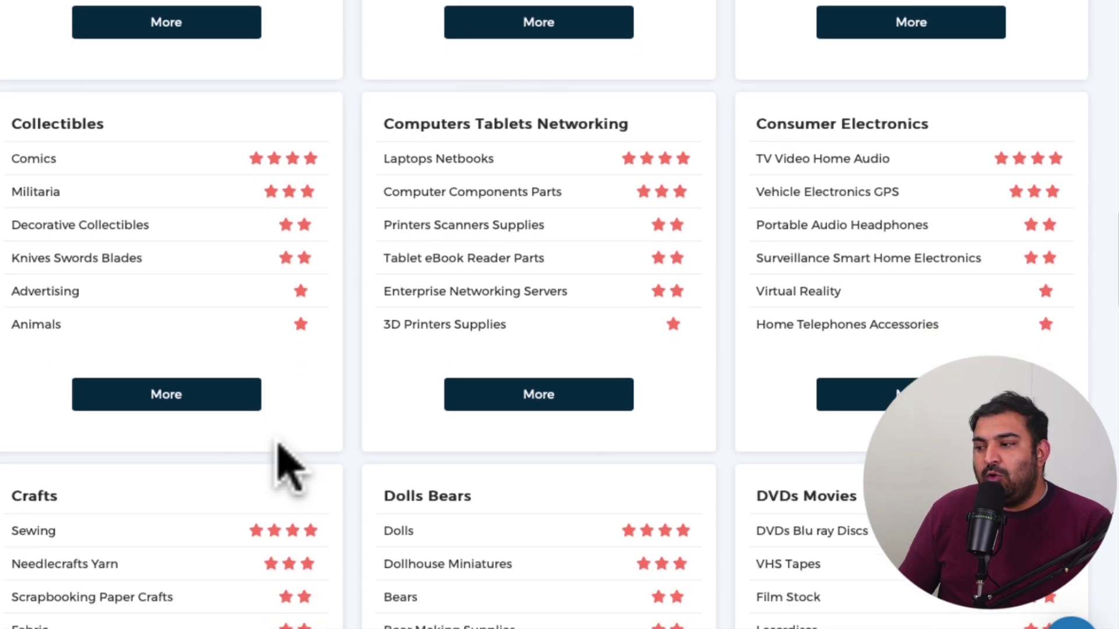
pyautogui.scroll(-5, 286, 472)
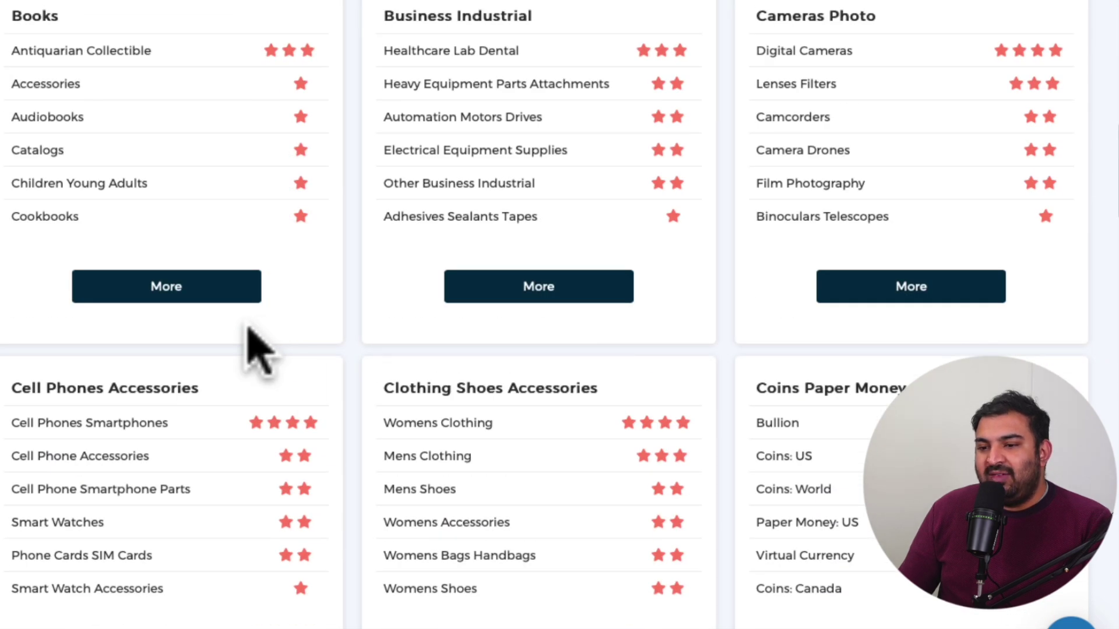
pyautogui.scroll(12, 256, 350)
pyautogui.scroll(6, 249, 349)
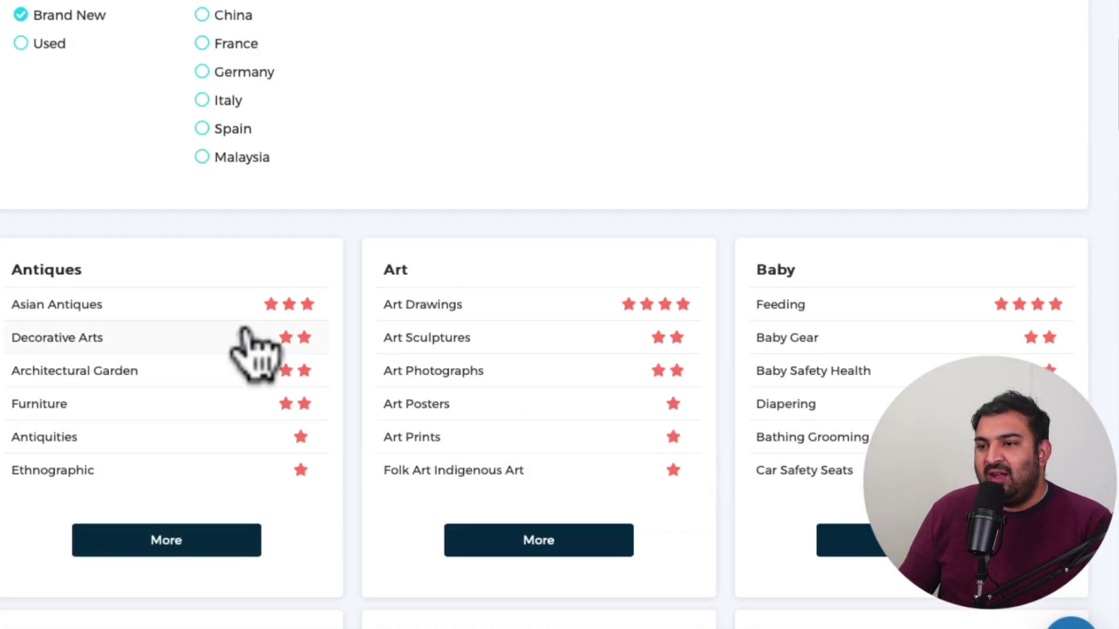
pyautogui.scroll(8, 257, 350)
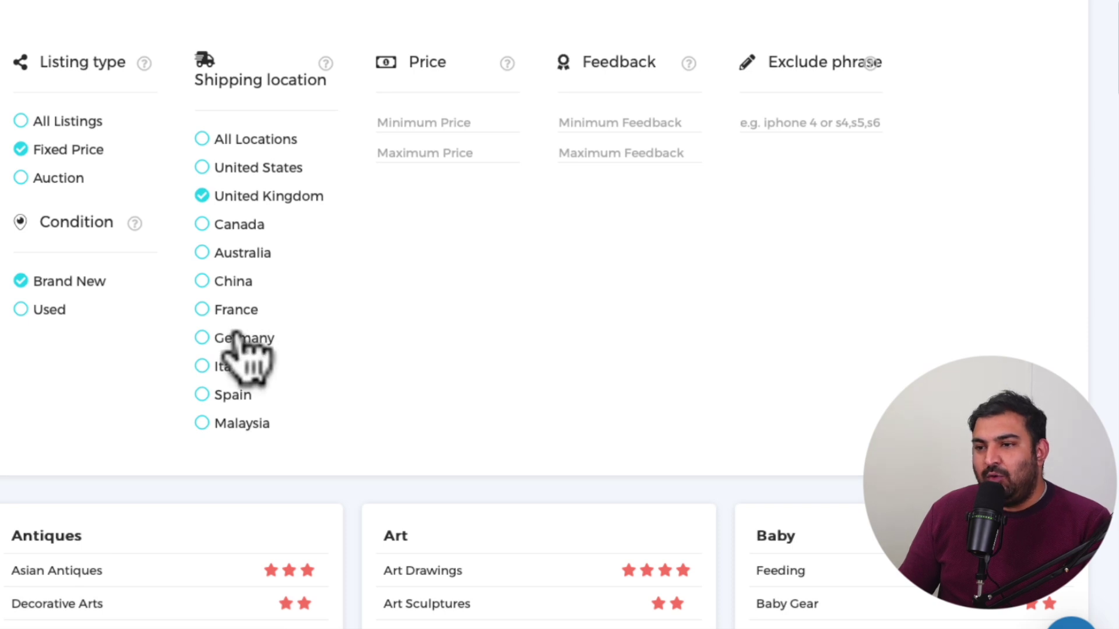
pyautogui.scroll(-5, 142, 341)
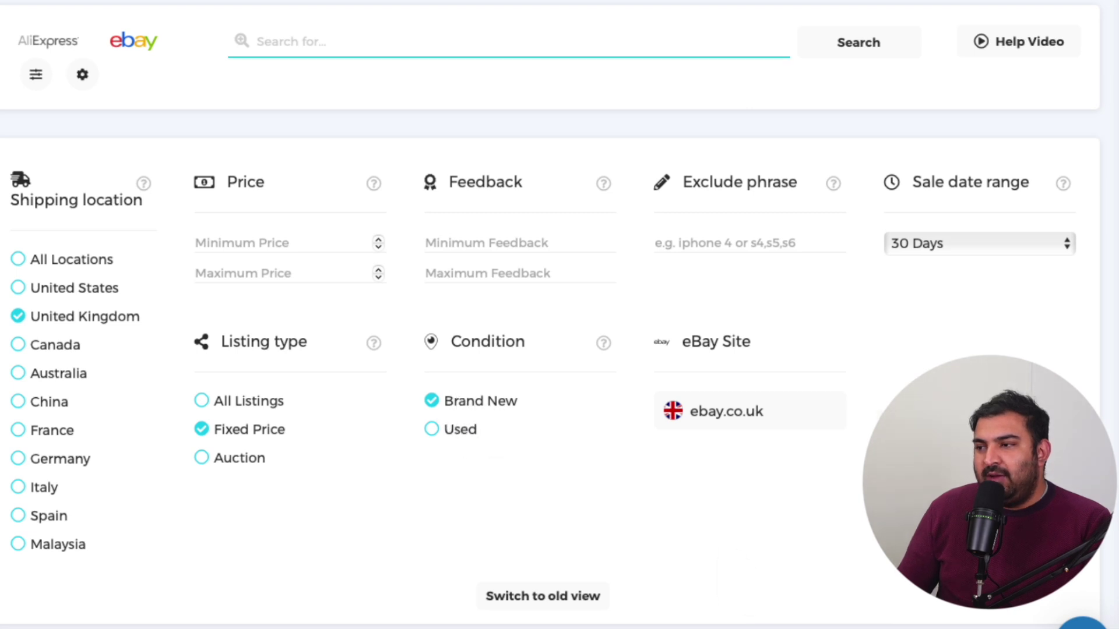
# - Set the sale date range for the eBay product search to 30 Days
pyautogui.click(944, 246)
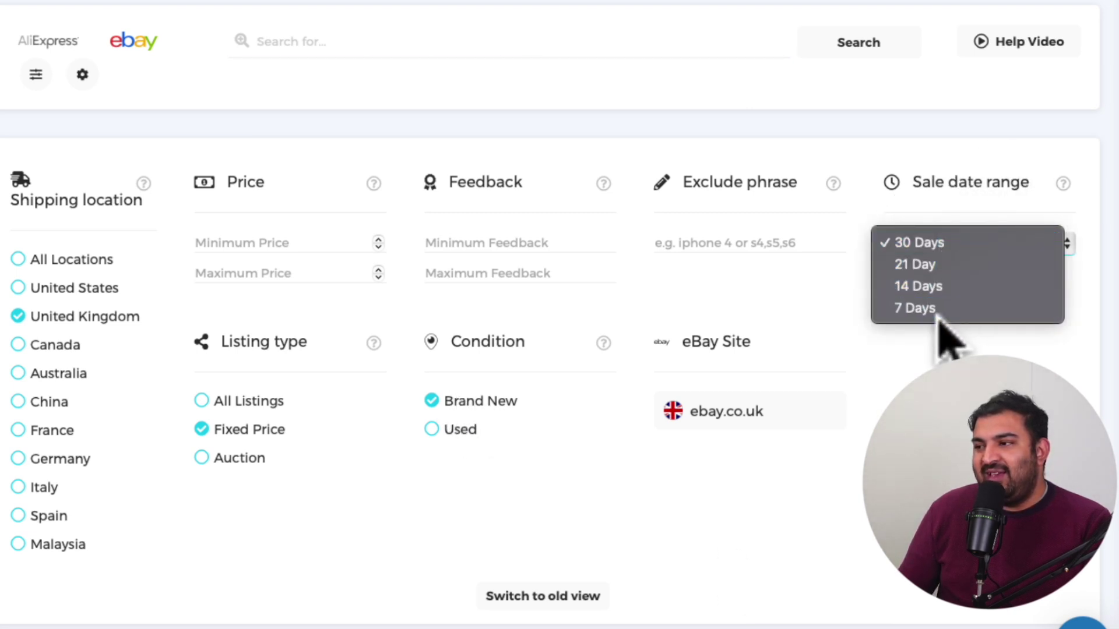
pyautogui.click(913, 243)
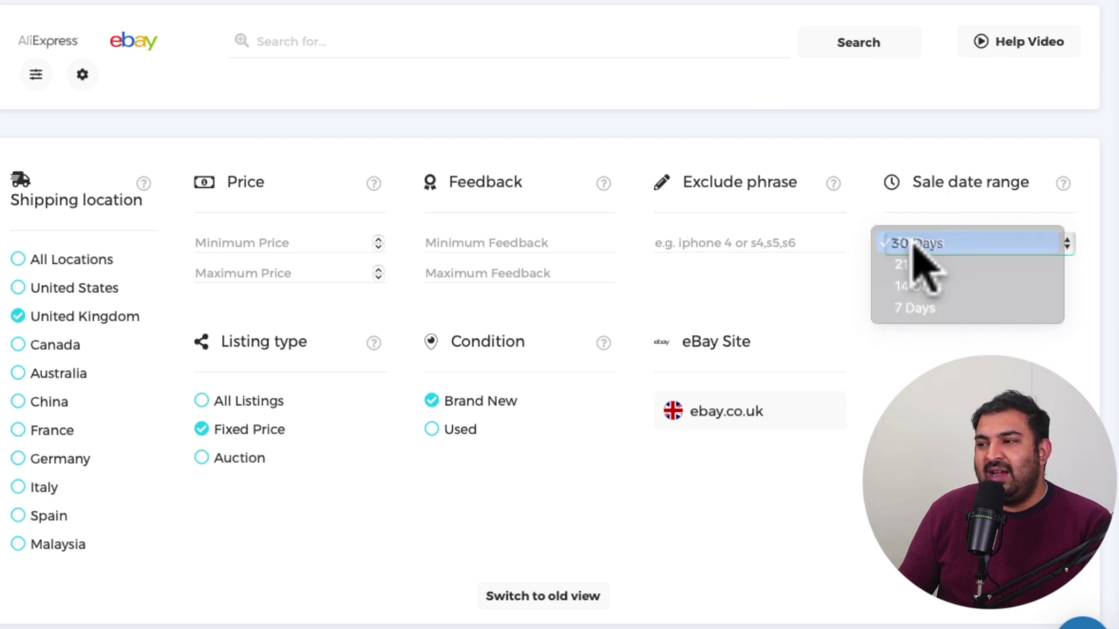
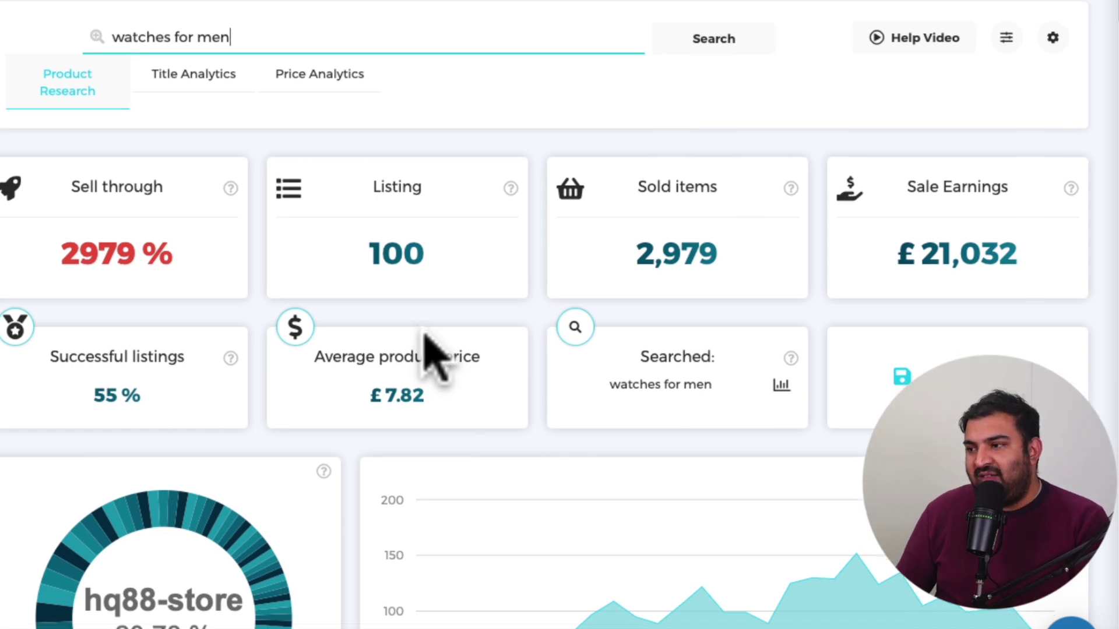
# - Examine the "watches for men" research results, including the summary statistics, seller share chart, sales graph and product listings
pyautogui.scroll(-3, 424, 337)
pyautogui.scroll(-2, 442, 306)
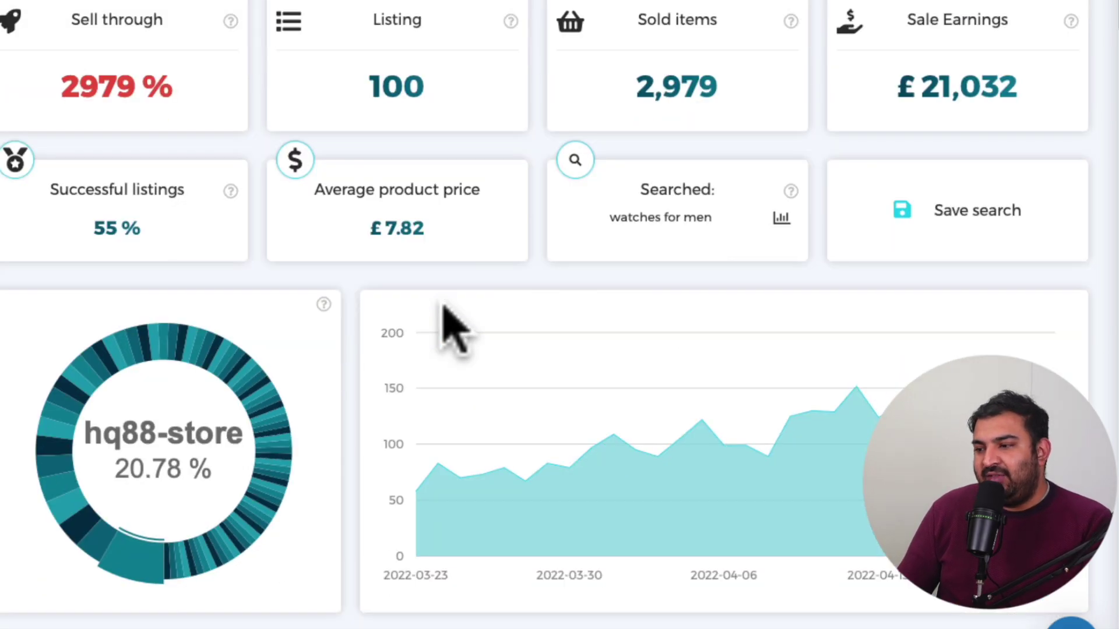
pyautogui.scroll(-3, 257, 221)
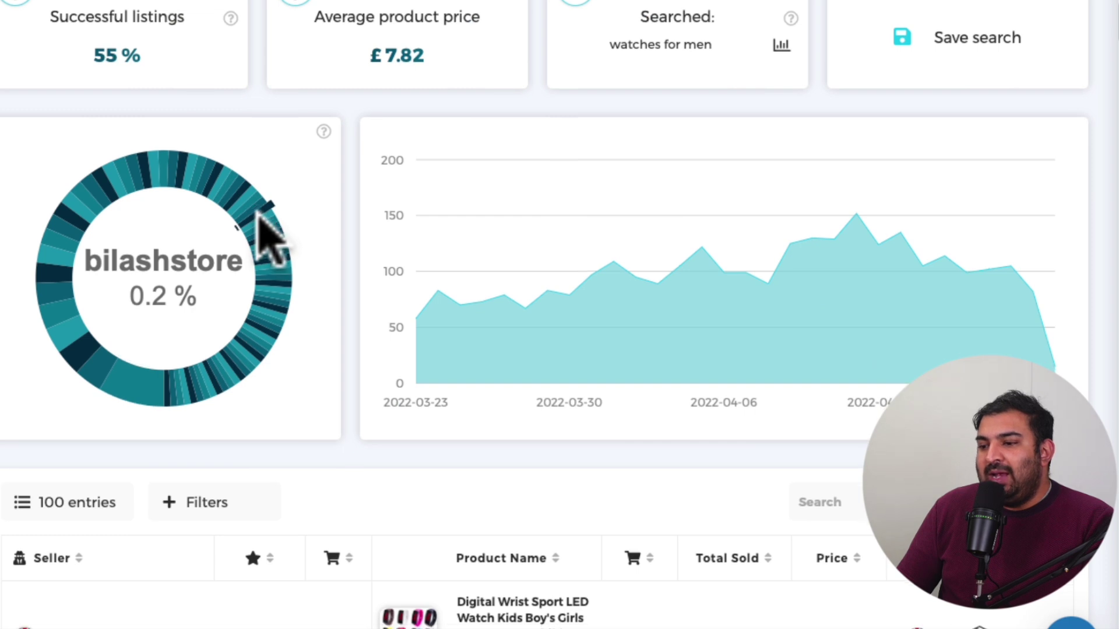
pyautogui.scroll(-3, 266, 236)
pyautogui.scroll(2, 268, 238)
pyautogui.moveTo(408, 303)
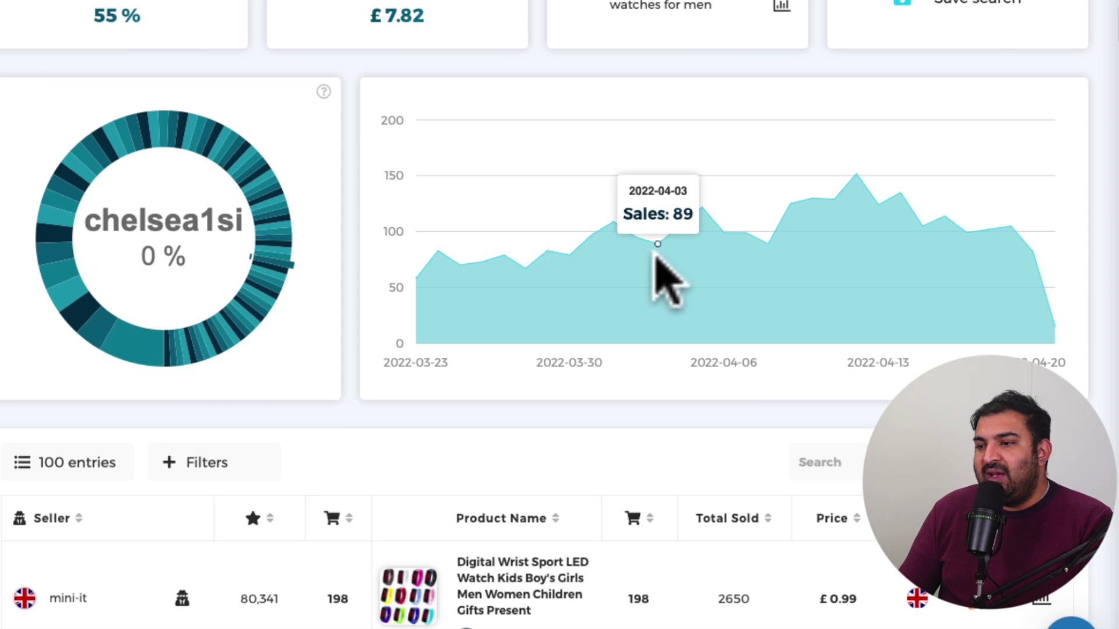
pyautogui.scroll(-1, 658, 257)
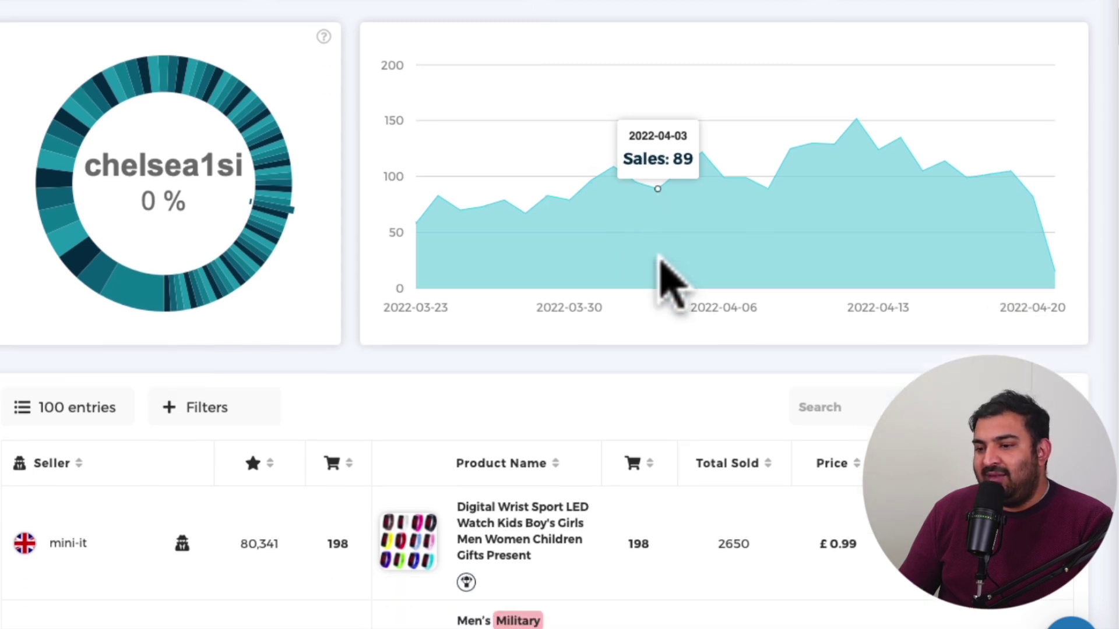
pyautogui.scroll(-1, 669, 283)
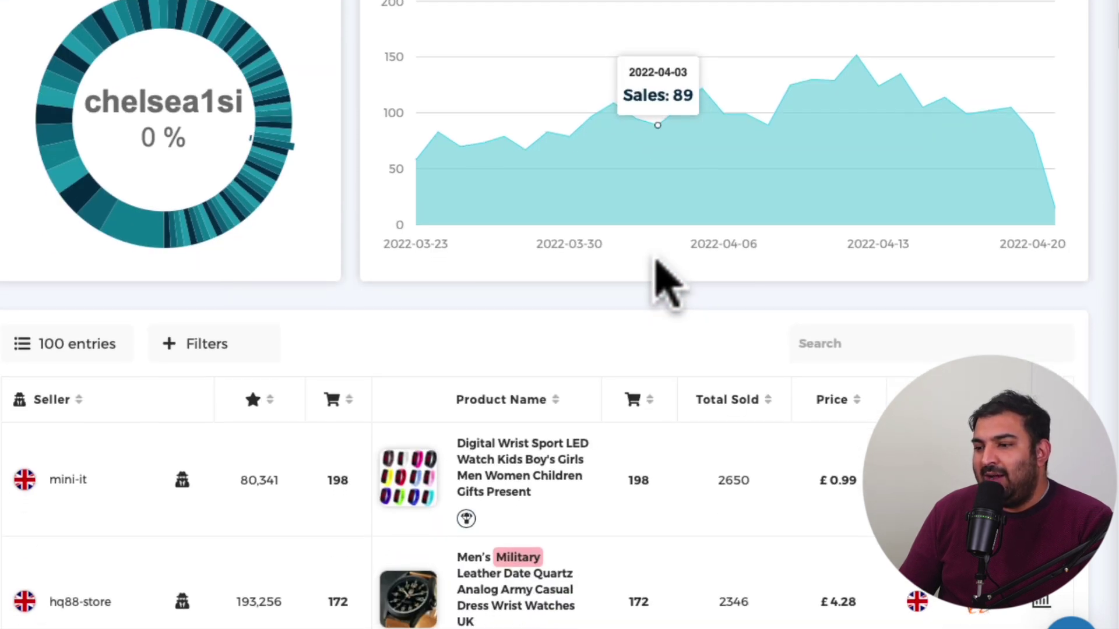
# - Examine the seller share chart, the sales graph and the summary statistics for "watches for men", ending at the product listings
pyautogui.scroll(-1, 658, 263)
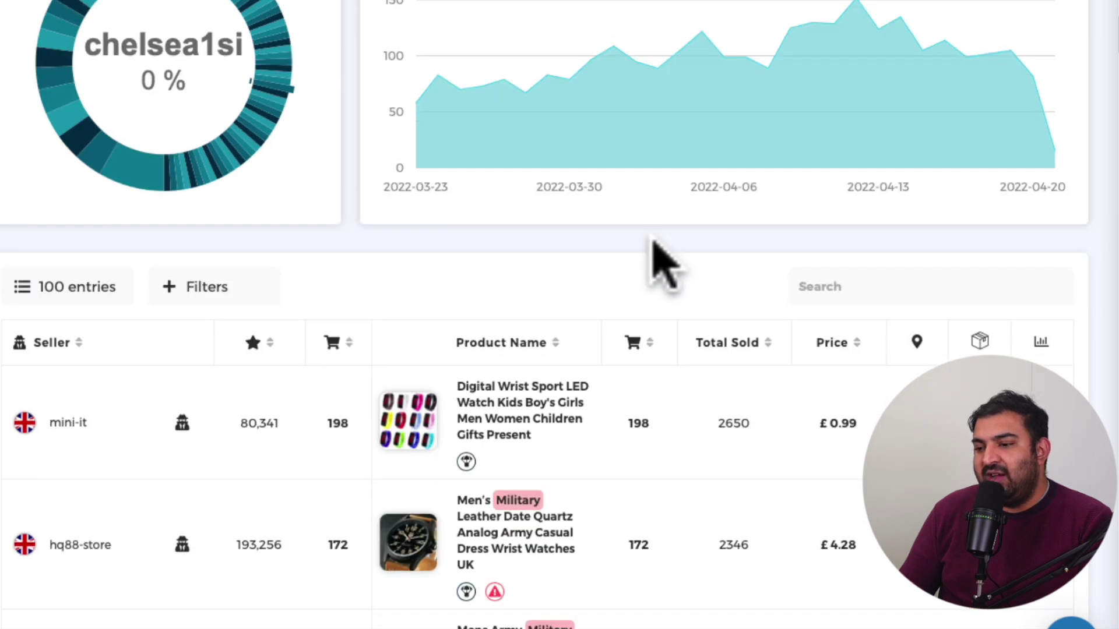
pyautogui.scroll(4, 664, 268)
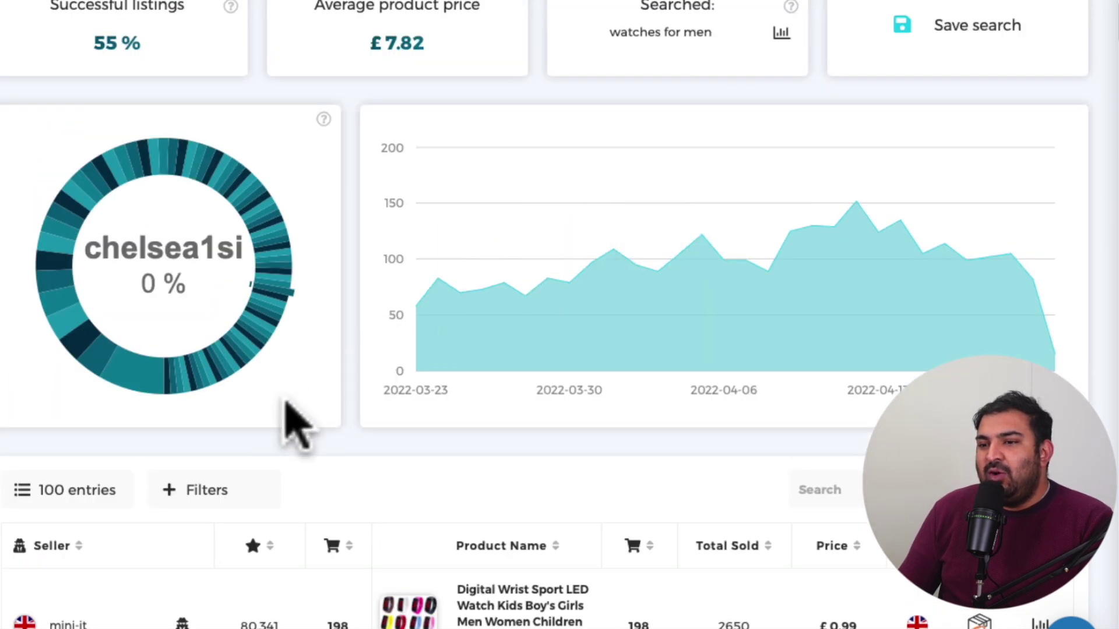
pyautogui.moveTo(142, 371)
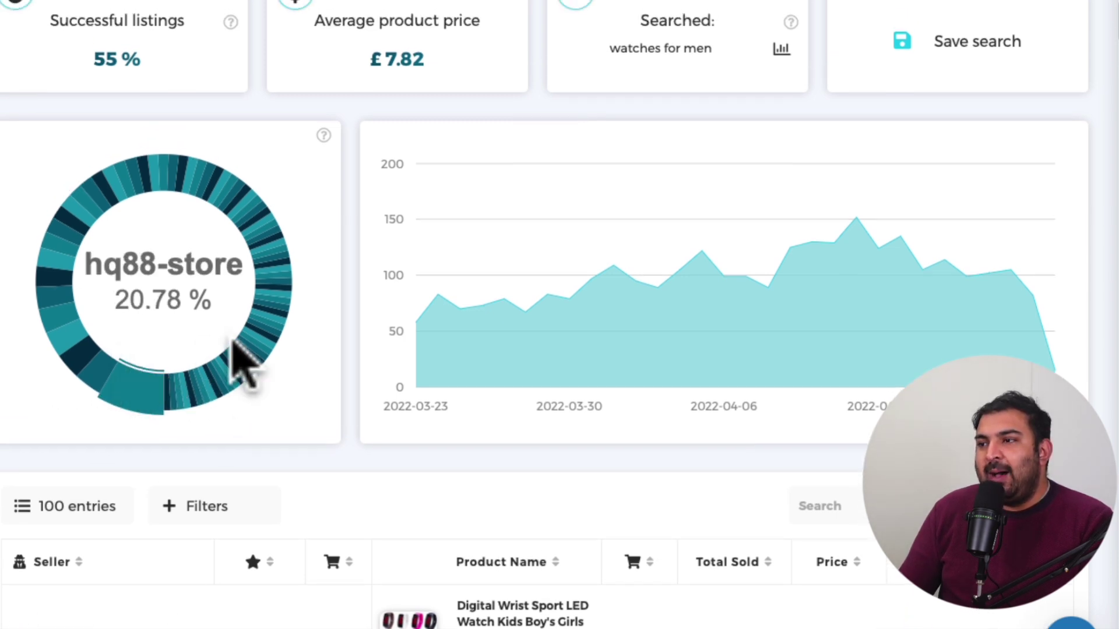
pyautogui.scroll(3, 242, 365)
pyautogui.scroll(3, 243, 365)
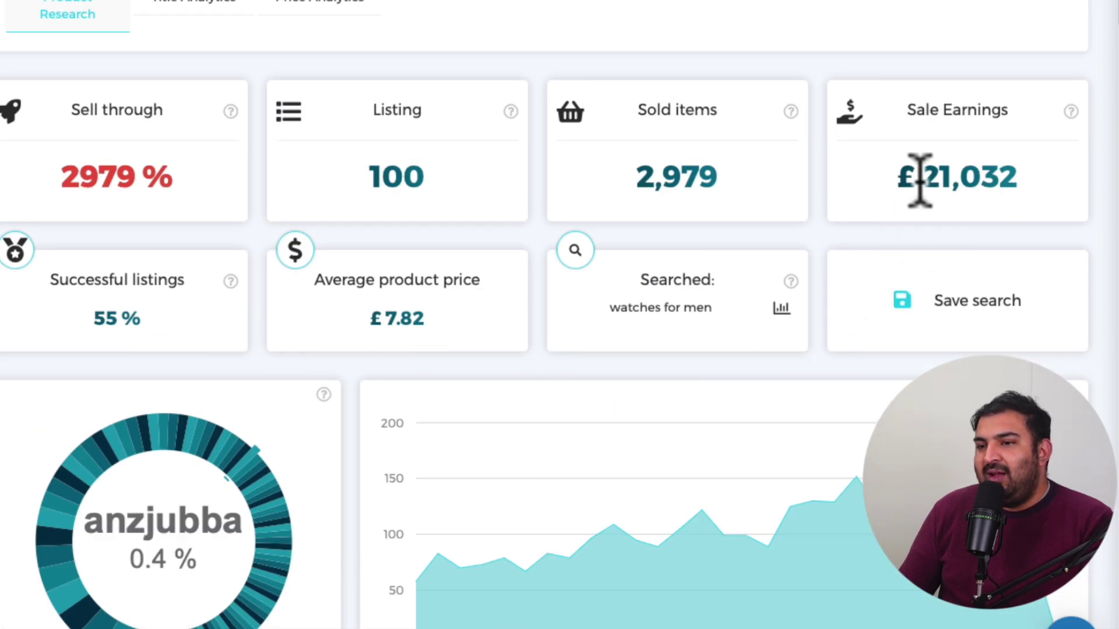
pyautogui.scroll(1, 920, 181)
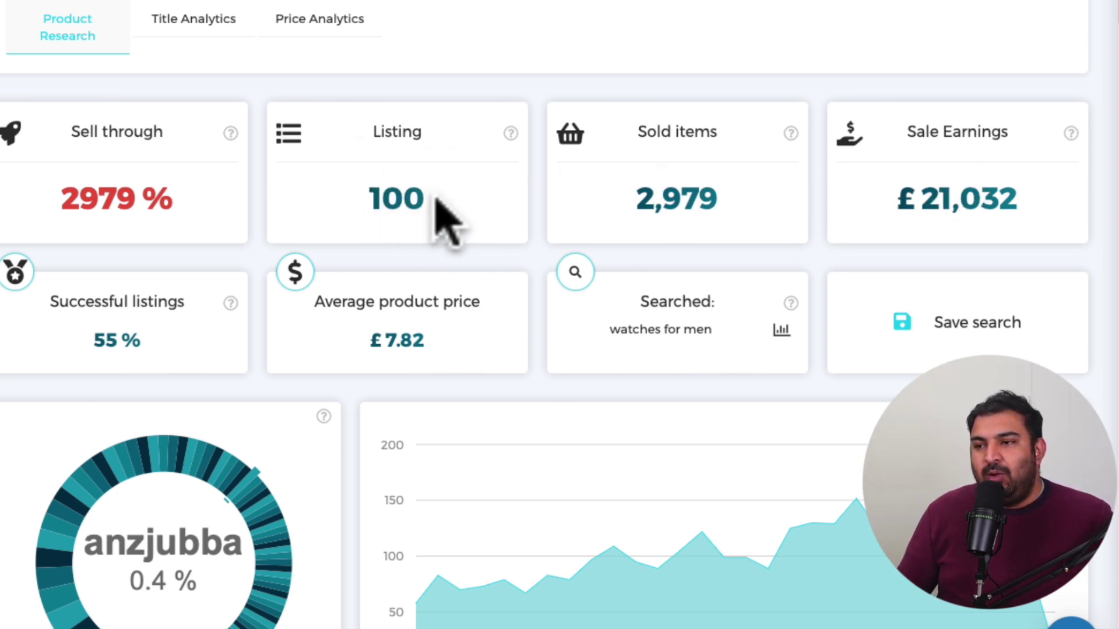
pyautogui.scroll(-6, 408, 215)
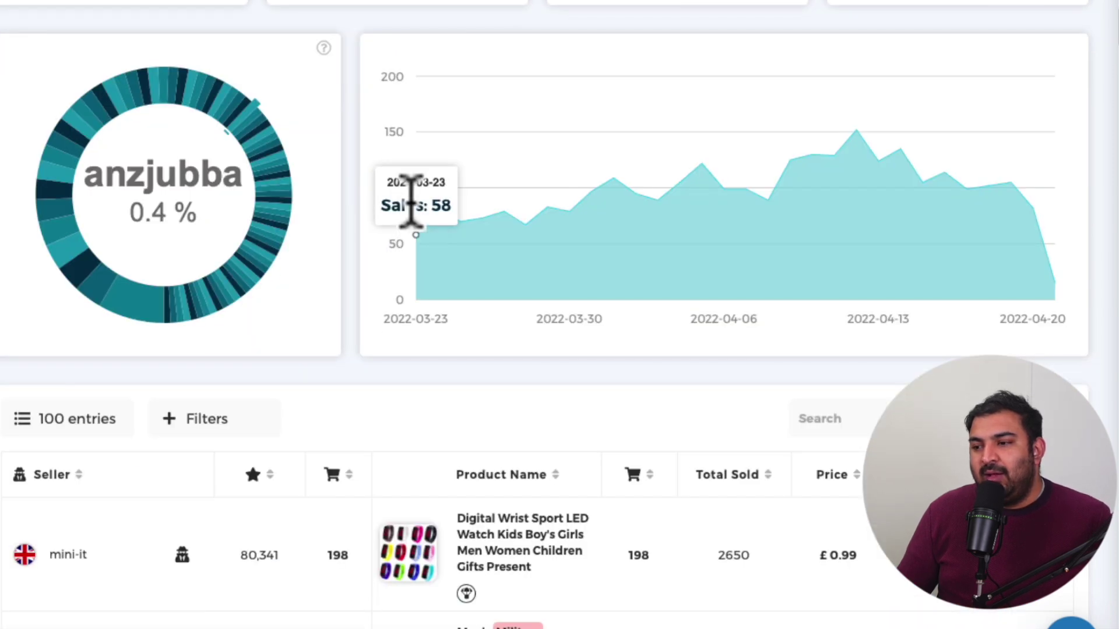
pyautogui.scroll(-5, 411, 201)
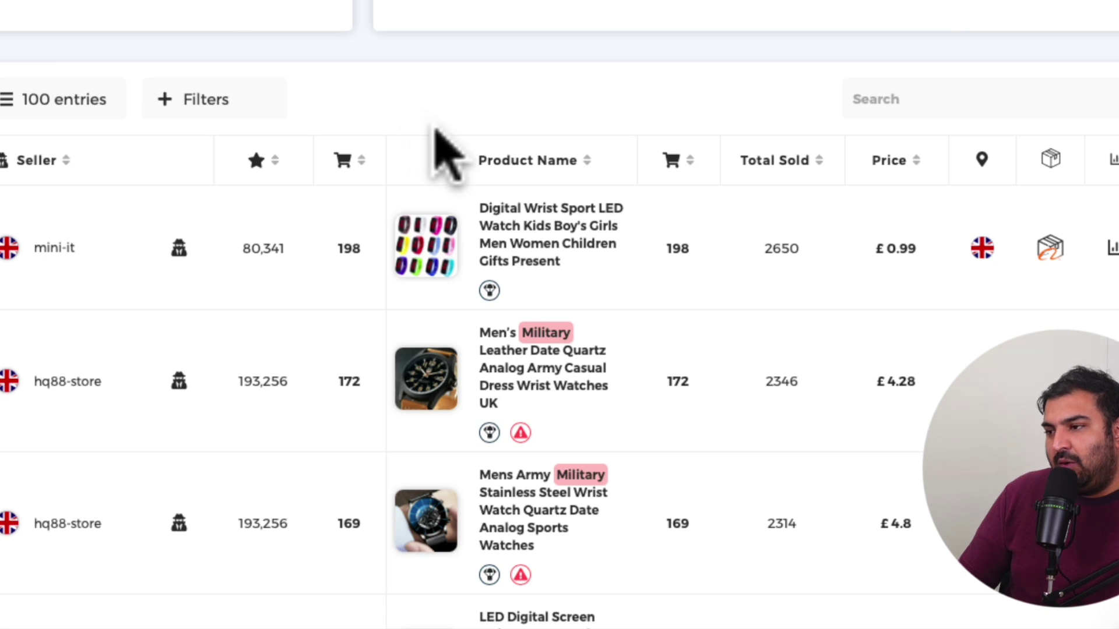
# - Sort the listings by total sold, highest first, and view the eBay profile of the Digital Wrist Sport LED Watch seller
pyautogui.click(797, 164)
pyautogui.click(797, 165)
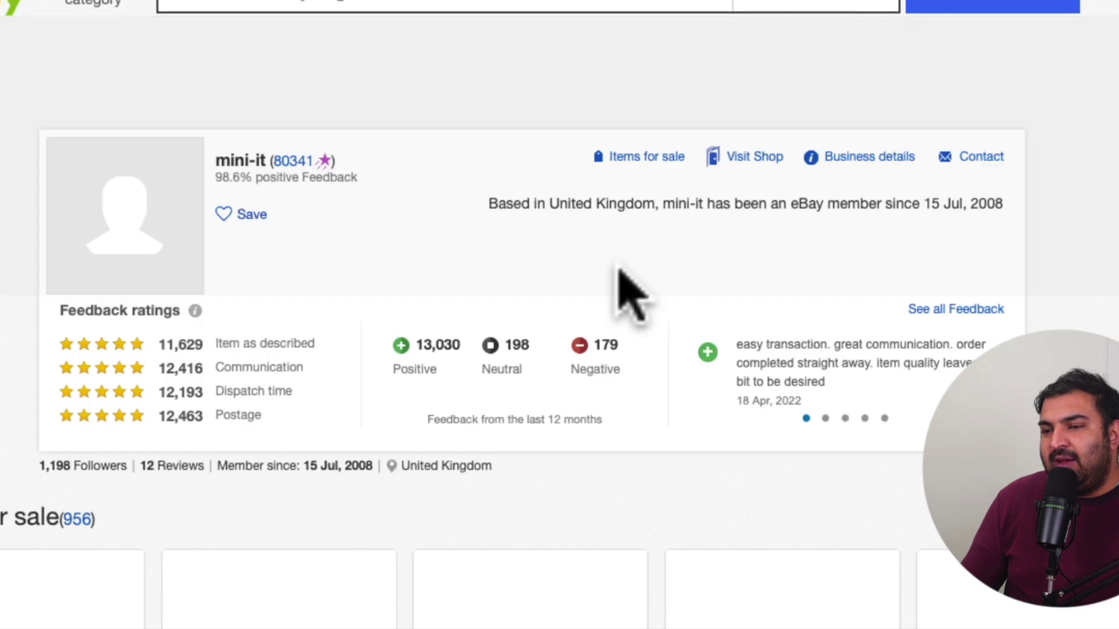
pyautogui.scroll(-3, 620, 269)
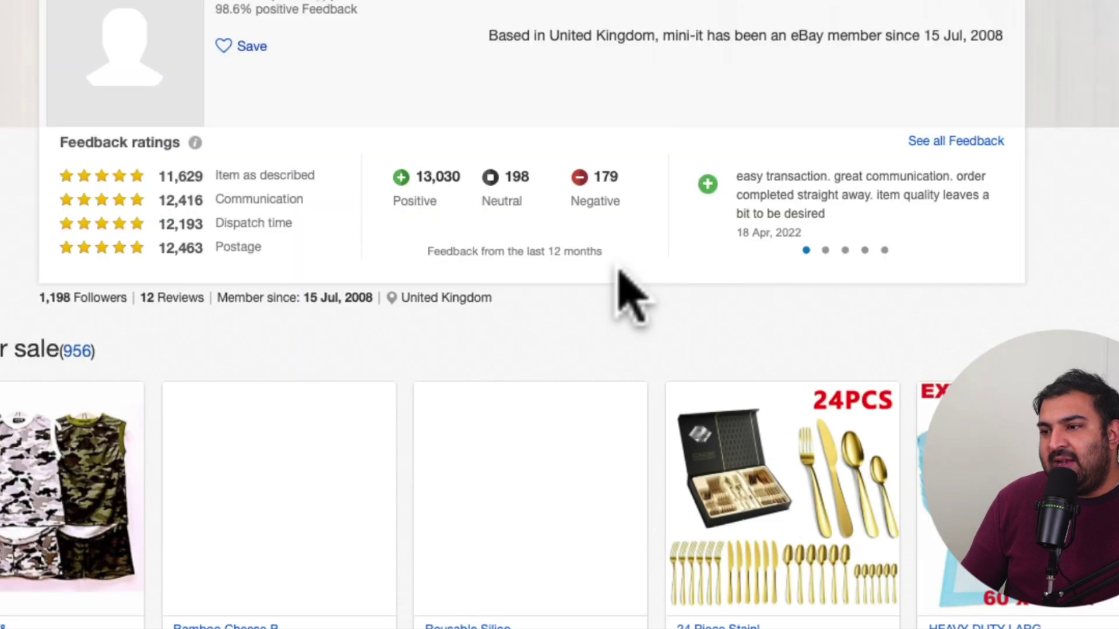
pyautogui.scroll(-1, 632, 288)
pyautogui.scroll(-1, 635, 283)
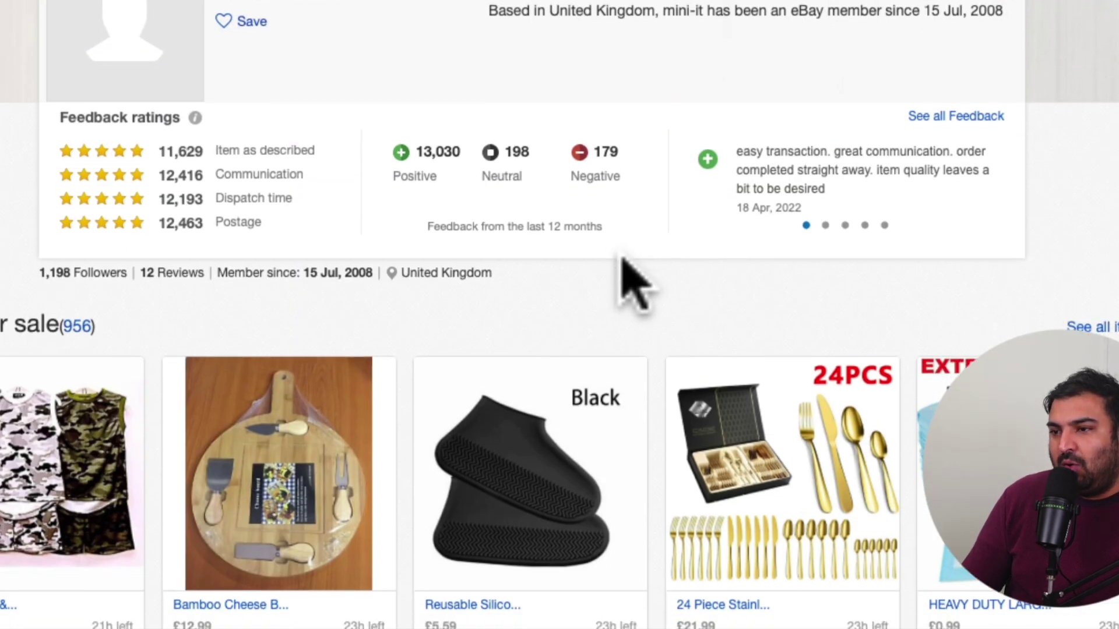
# - Open the seller's eBay feedback profile and review the feedback counts and detailed seller ratings
pyautogui.click(441, 158)
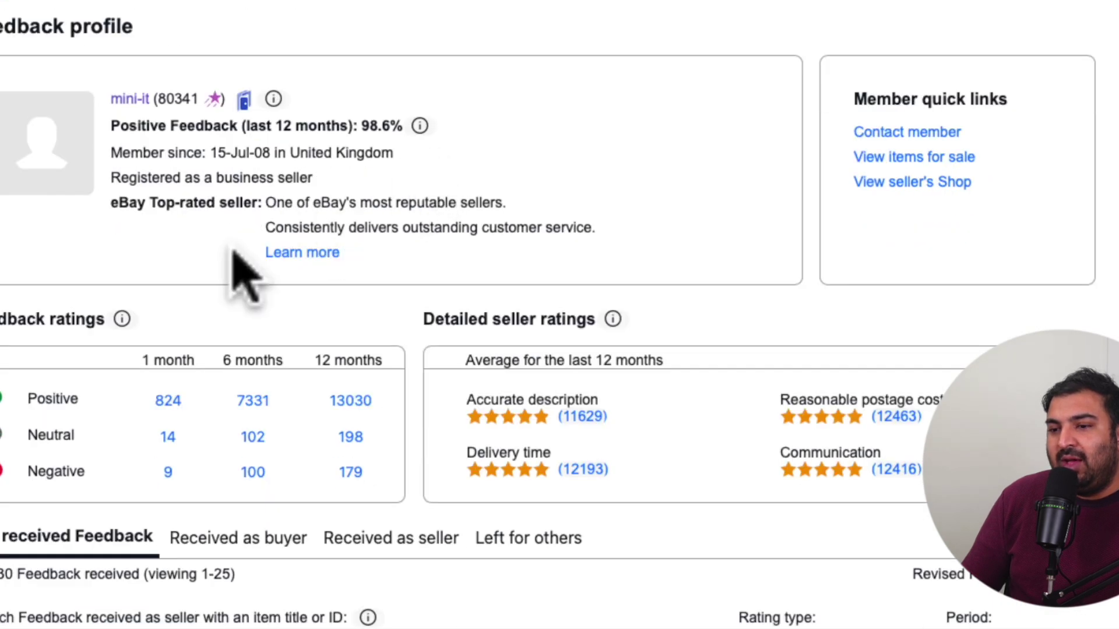
pyautogui.scroll(-3, 232, 250)
pyautogui.scroll(2, 237, 250)
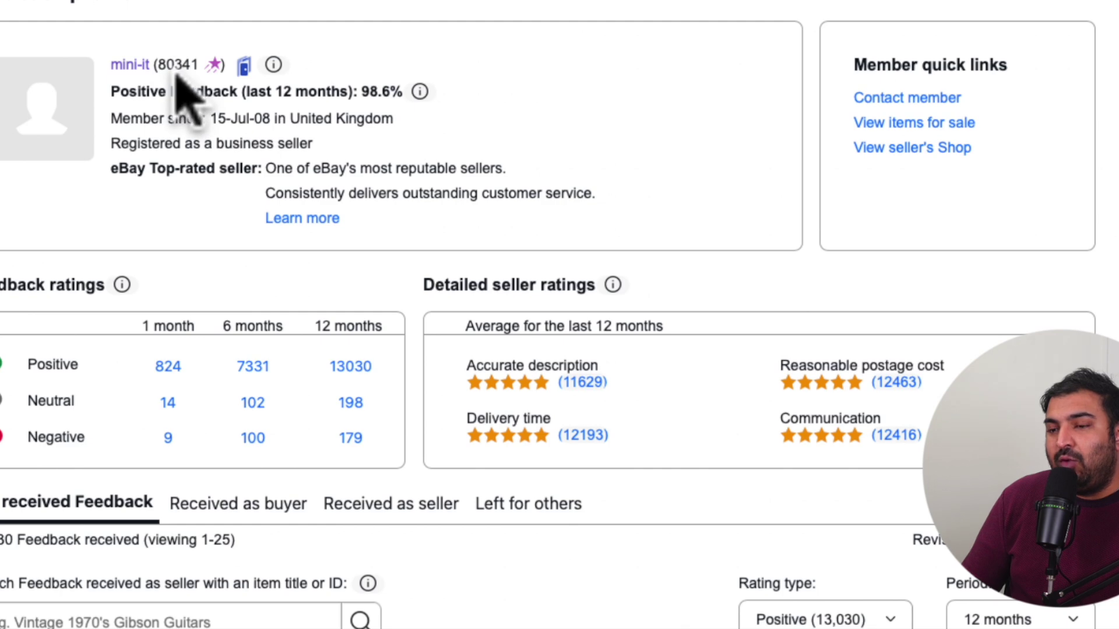
pyautogui.scroll(-2, 227, 256)
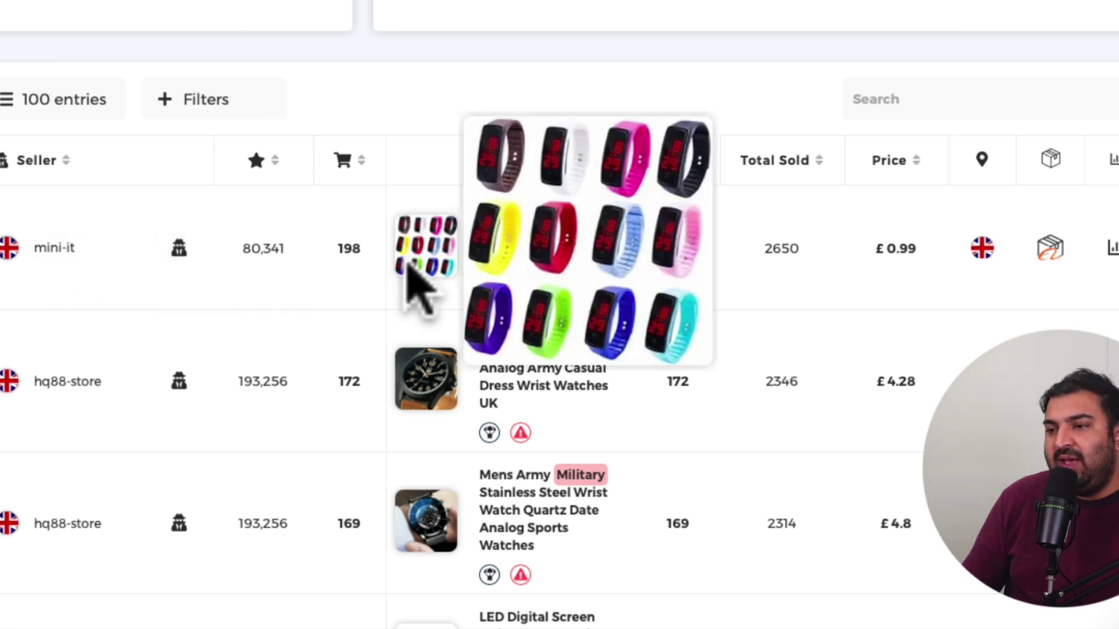
# - Sort the "watches for men" listings by seller feedback score, lowest first, and view the first rows
pyautogui.moveTo(453, 228)
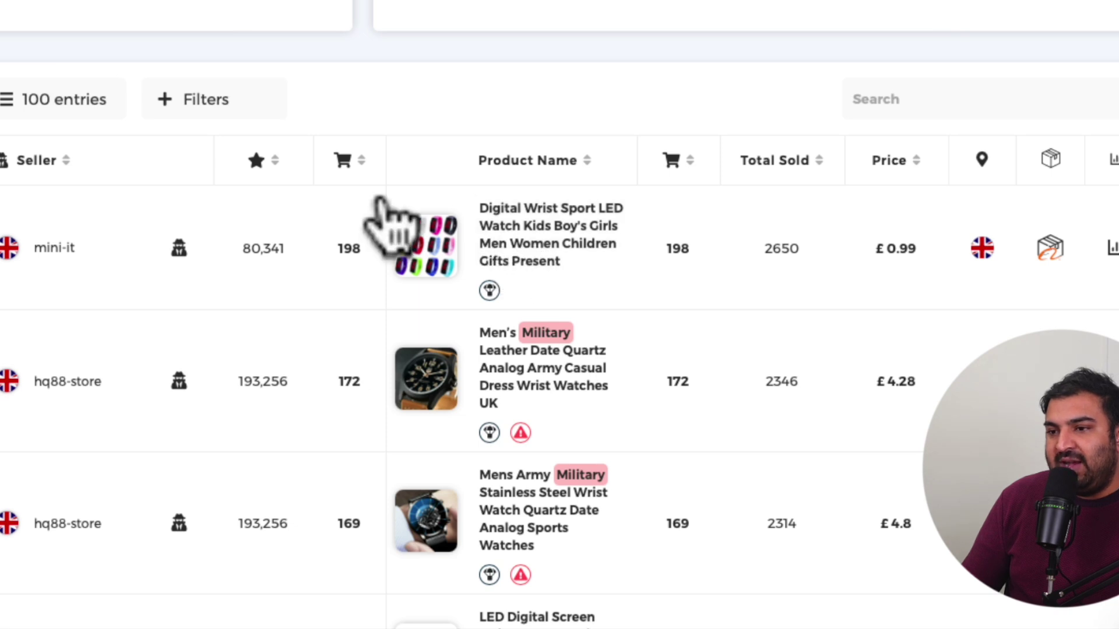
pyautogui.click(270, 175)
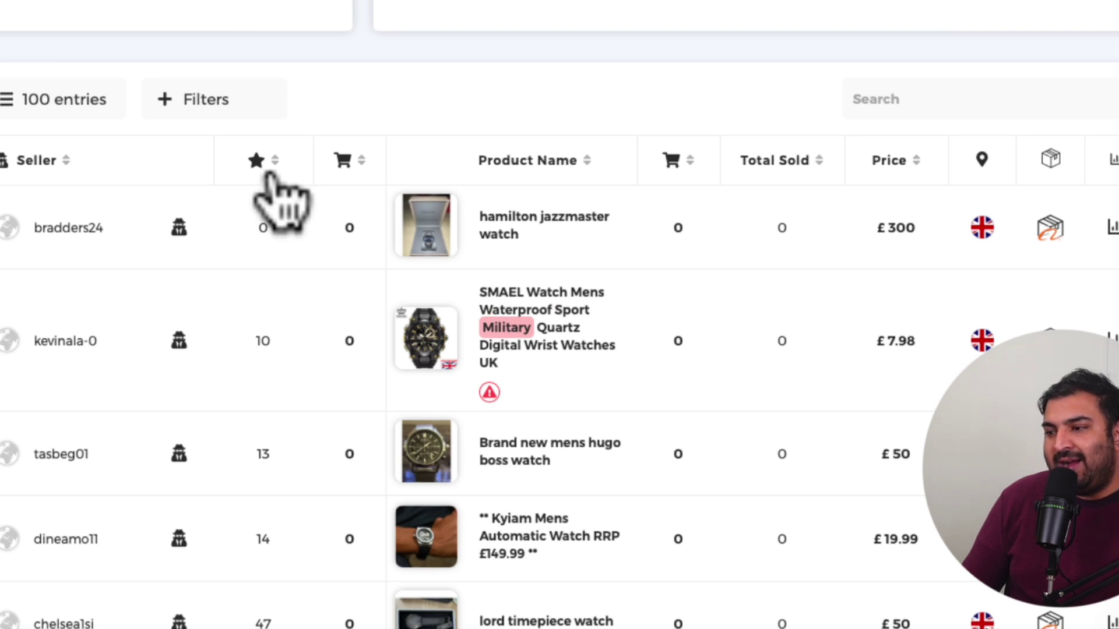
pyautogui.scroll(-1, 279, 201)
pyautogui.scroll(-2, 272, 176)
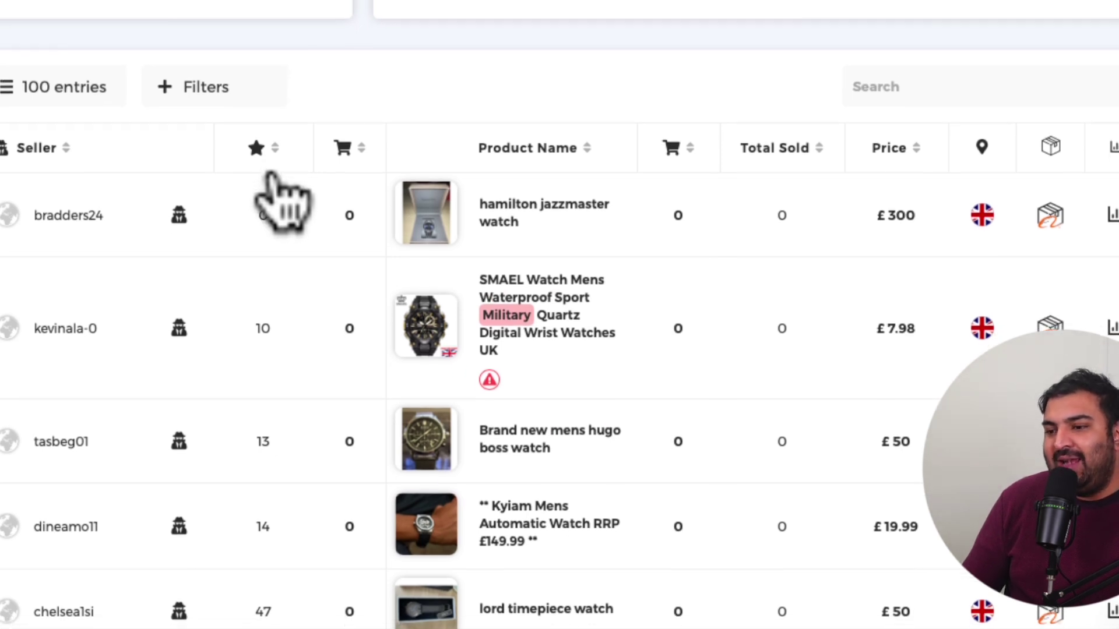
pyautogui.scroll(-3, 275, 177)
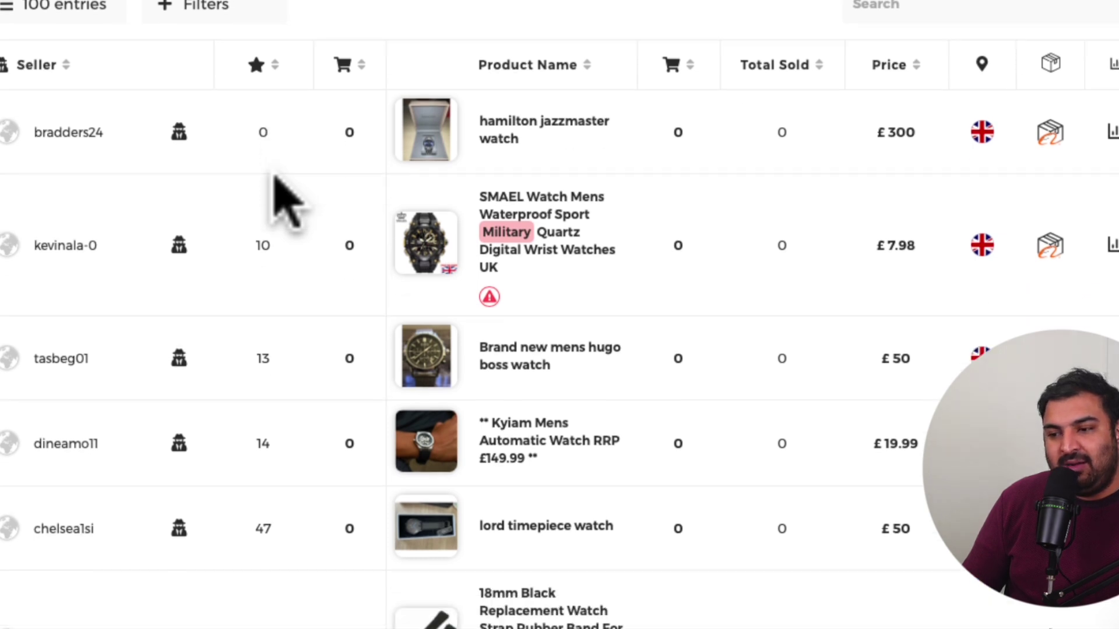
pyautogui.scroll(-5, 276, 175)
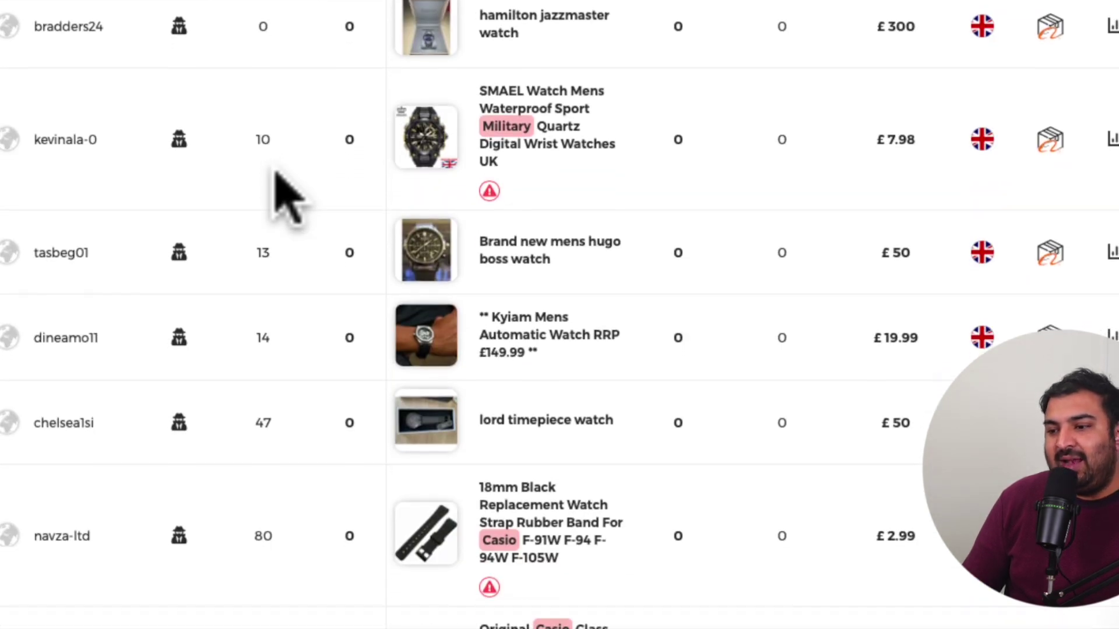
pyautogui.scroll(4, 275, 178)
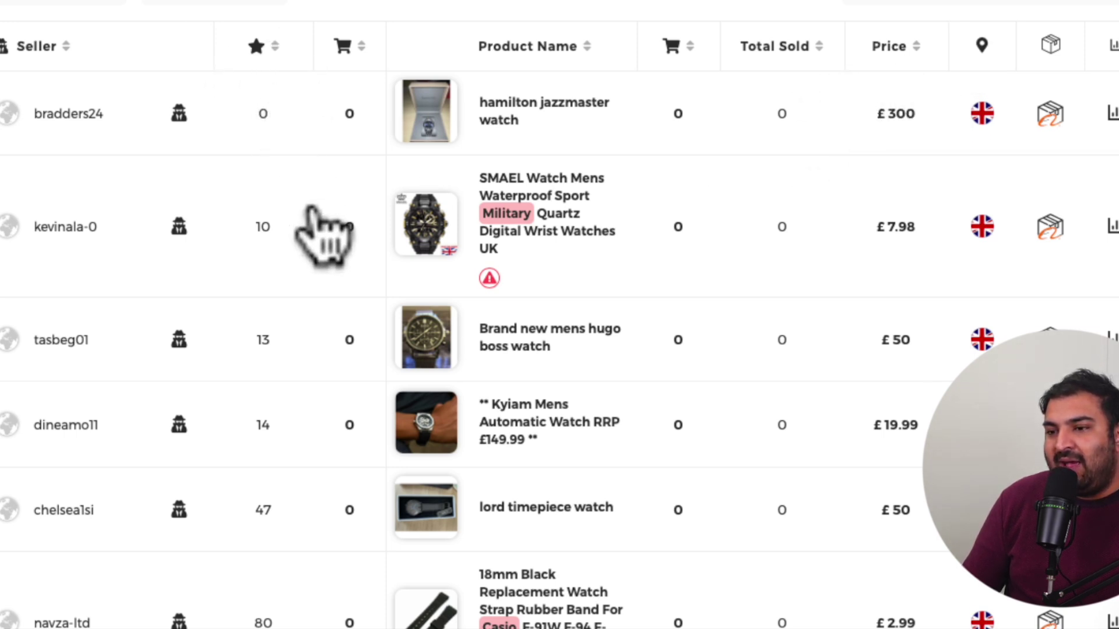
# - Scan the low-feedback sellers' listings for recent sales and total sold, going down past the 169-feedback seller and back up
pyautogui.scroll(-1, 332, 312)
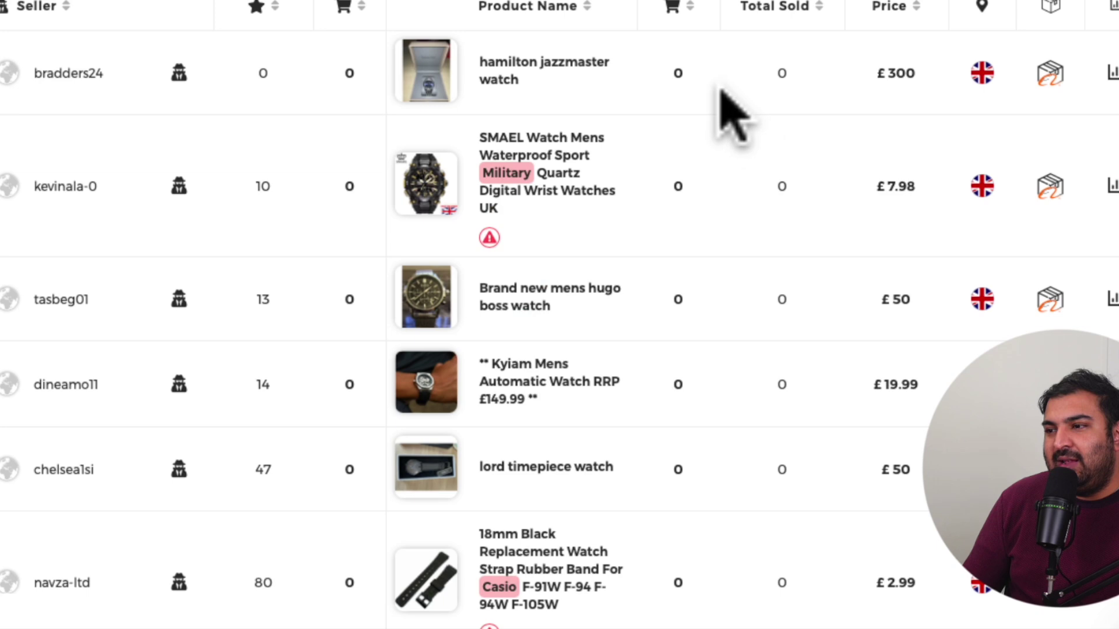
pyautogui.scroll(-10, 654, 212)
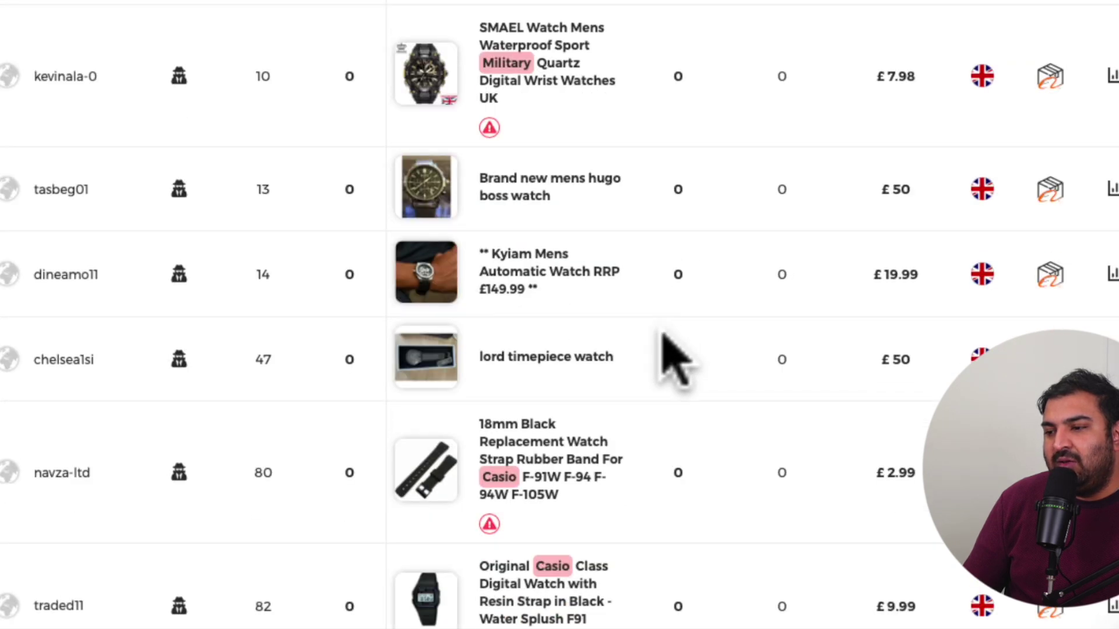
pyautogui.scroll(-2, 349, 369)
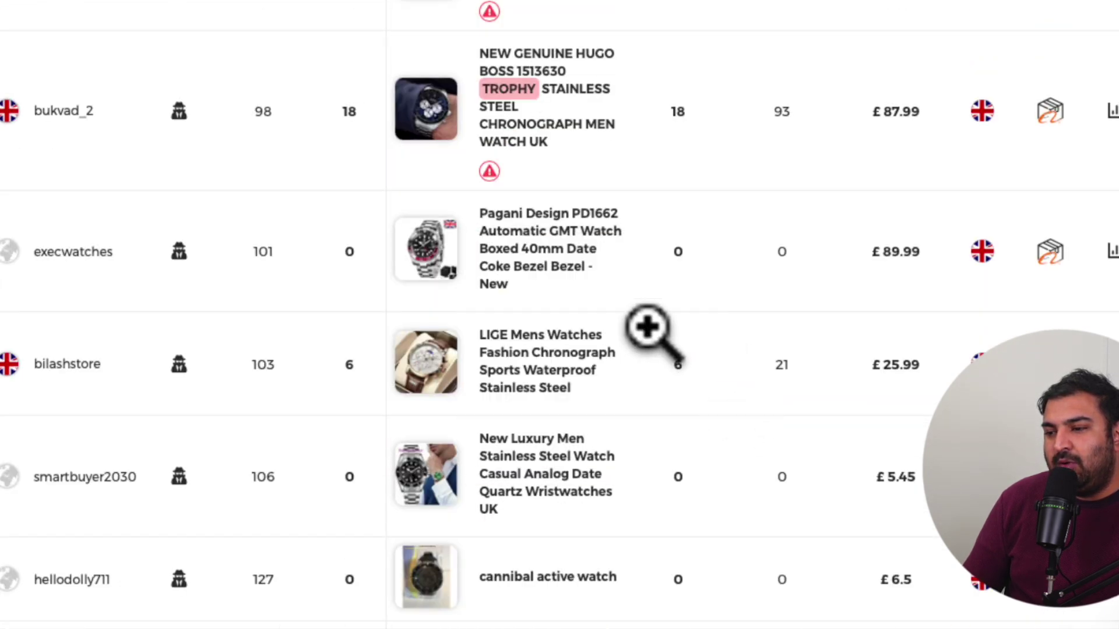
pyautogui.scroll(-6, 495, 380)
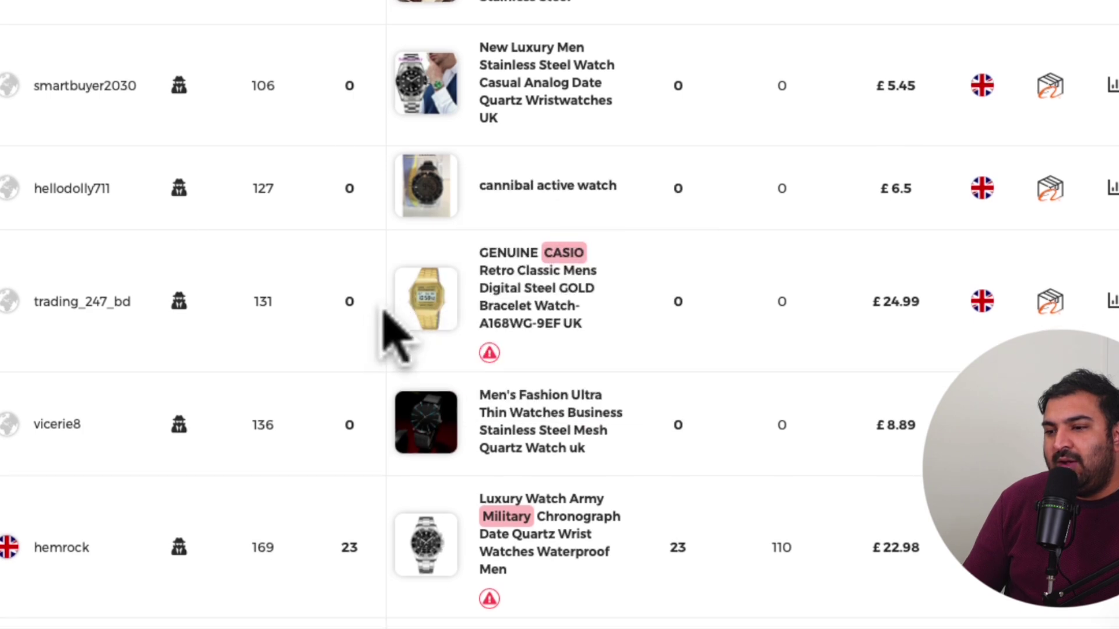
pyautogui.scroll(-2, 387, 324)
pyautogui.moveTo(408, 337)
pyautogui.scroll(-1, 350, 295)
pyautogui.moveTo(426, 307)
pyautogui.scroll(5, 586, 247)
pyautogui.scroll(16, 586, 248)
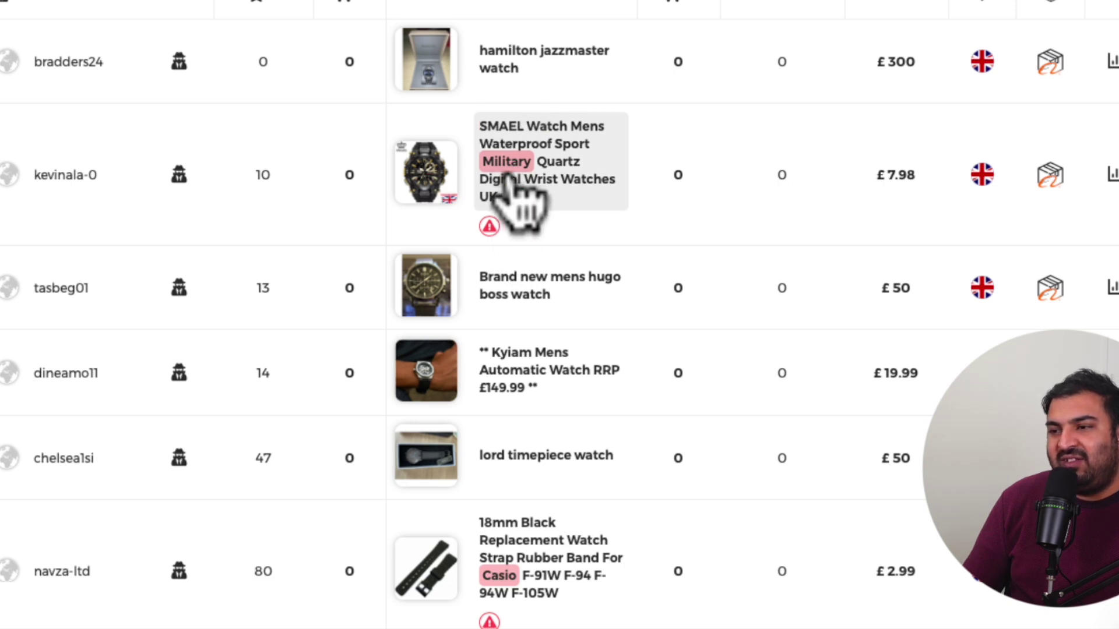
# - Examine the product titles, flagged words, enlarged images and prices of the low-feedback listings, from the SMAEL watch to the Luxury Watch Army chronograph
pyautogui.scroll(-1, 507, 193)
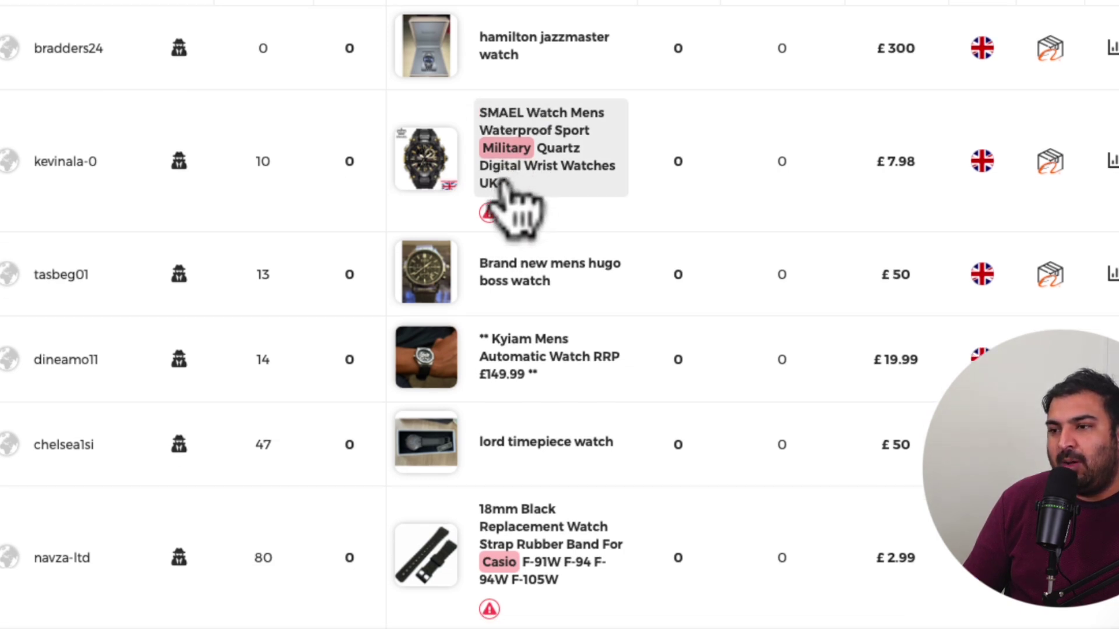
pyautogui.moveTo(504, 143)
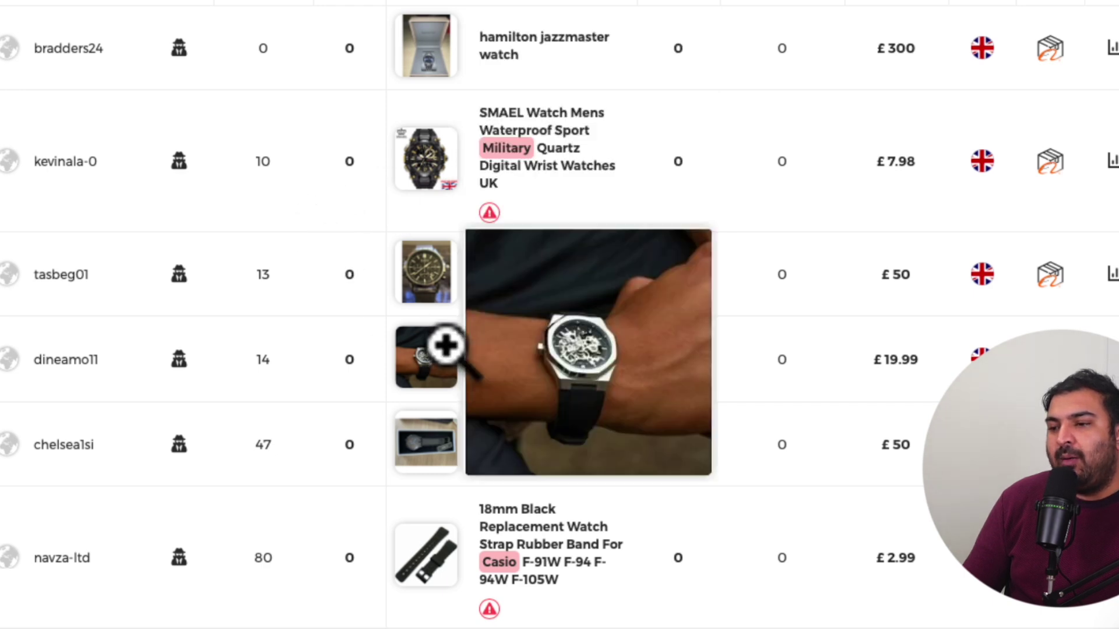
pyautogui.scroll(-1, 461, 367)
pyautogui.scroll(-3, 472, 565)
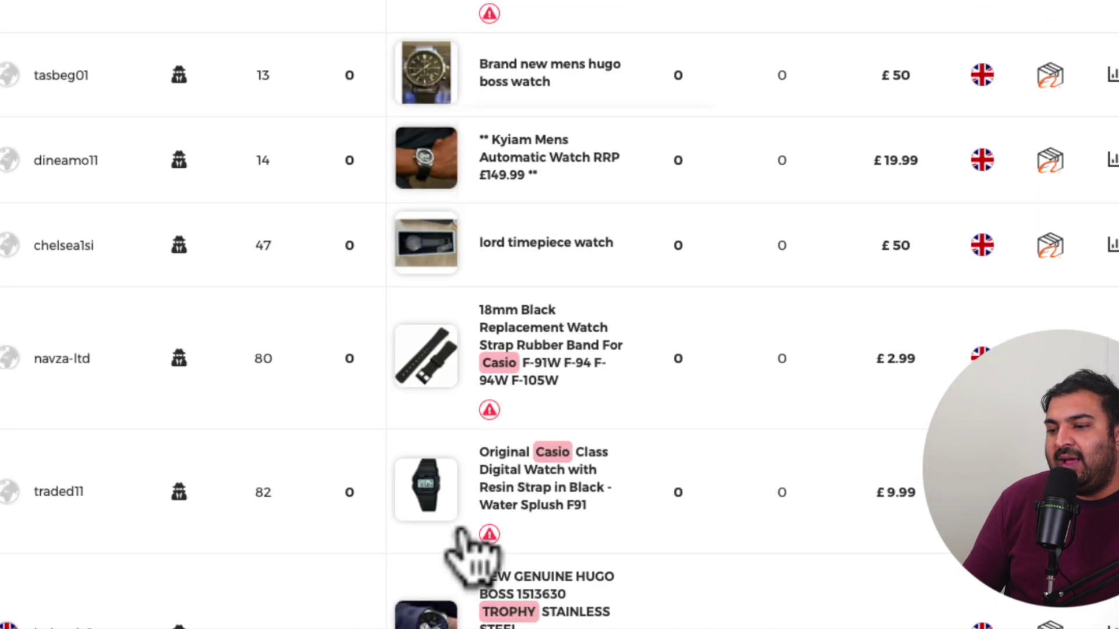
pyautogui.moveTo(466, 547)
pyautogui.scroll(-3, 492, 524)
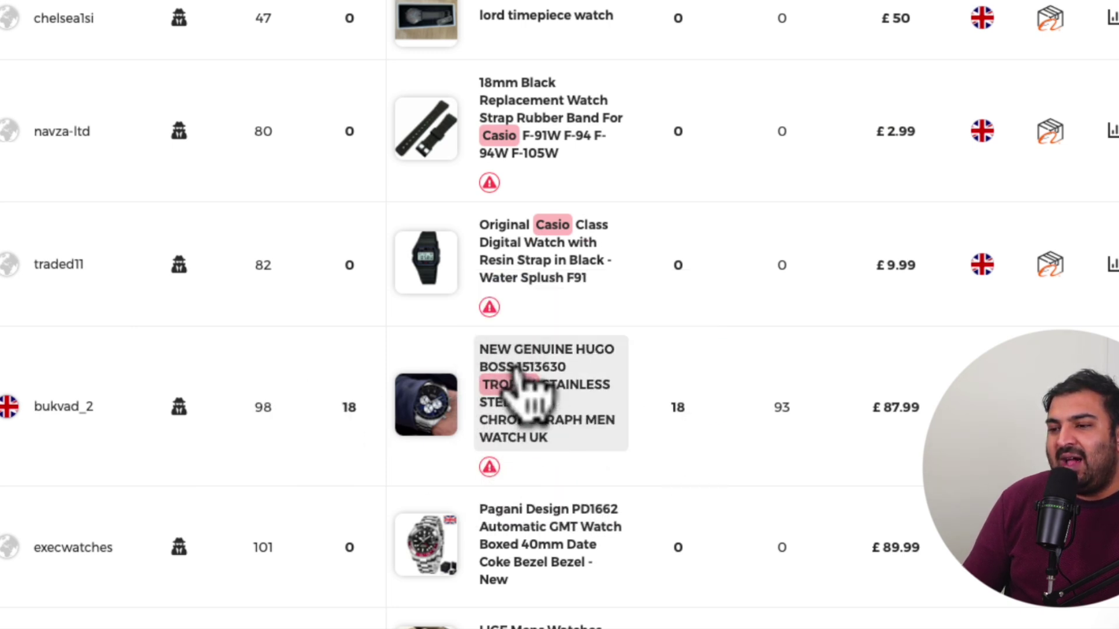
pyautogui.moveTo(452, 398)
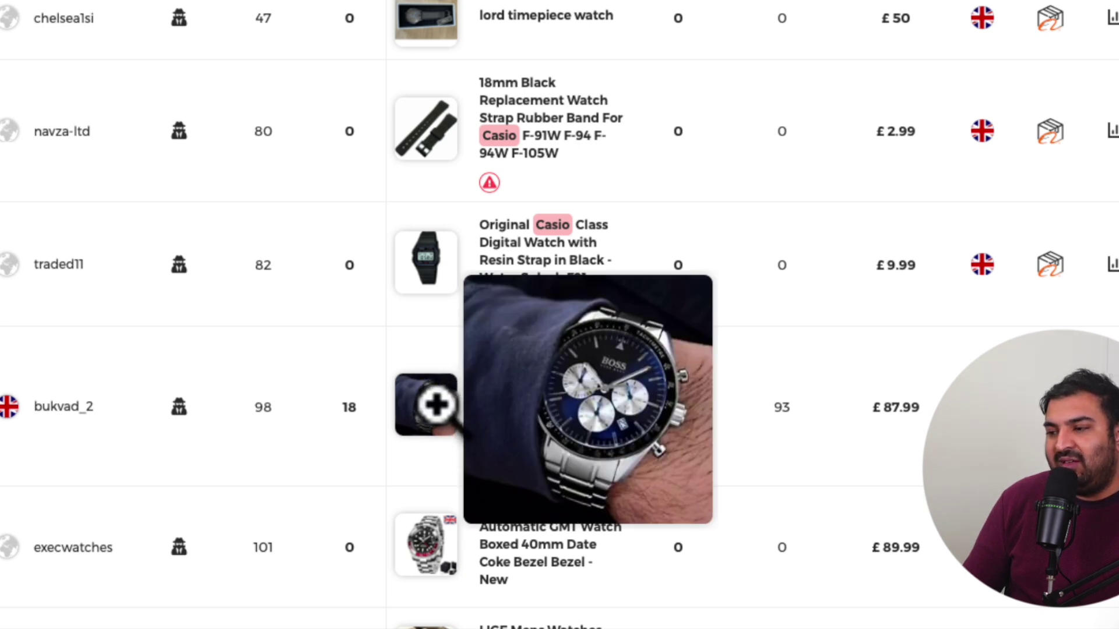
pyautogui.scroll(-1, 435, 403)
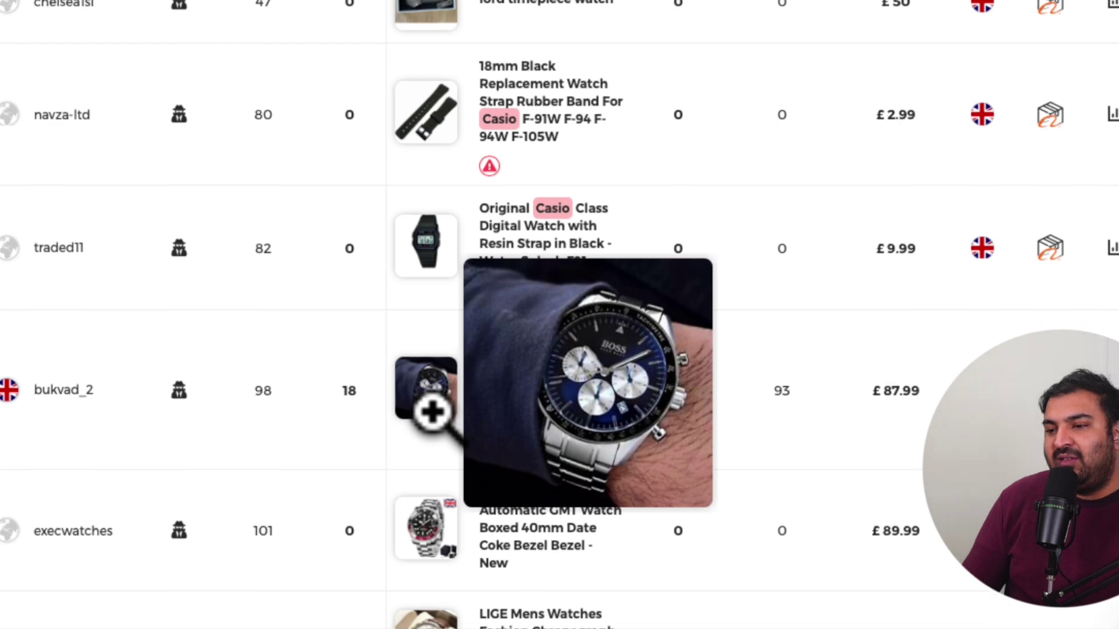
pyautogui.scroll(-4, 434, 416)
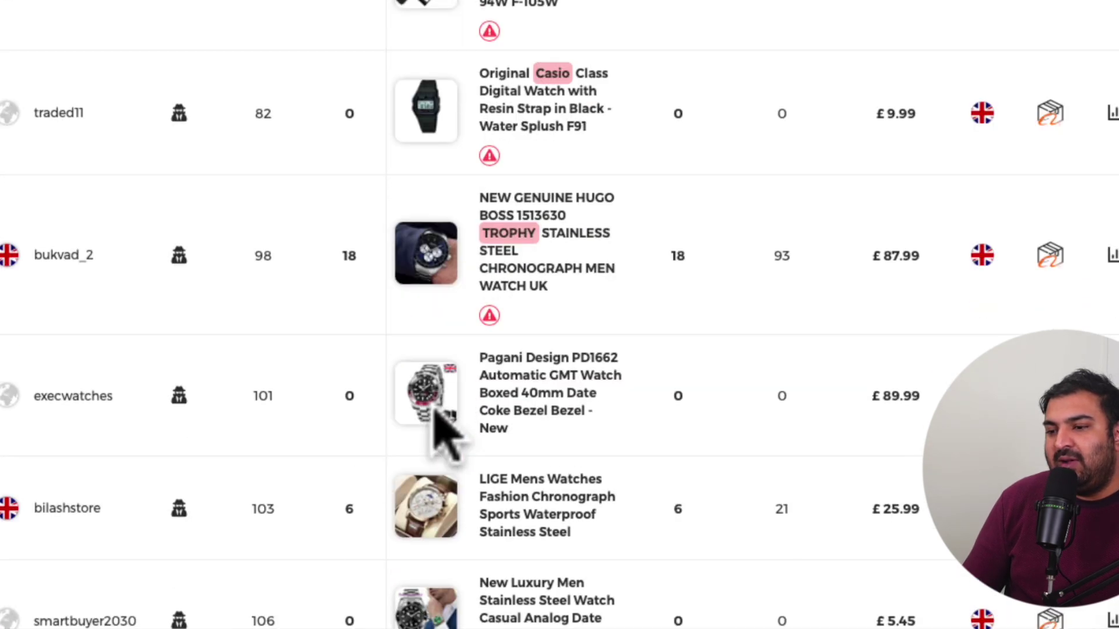
pyautogui.scroll(-4, 434, 413)
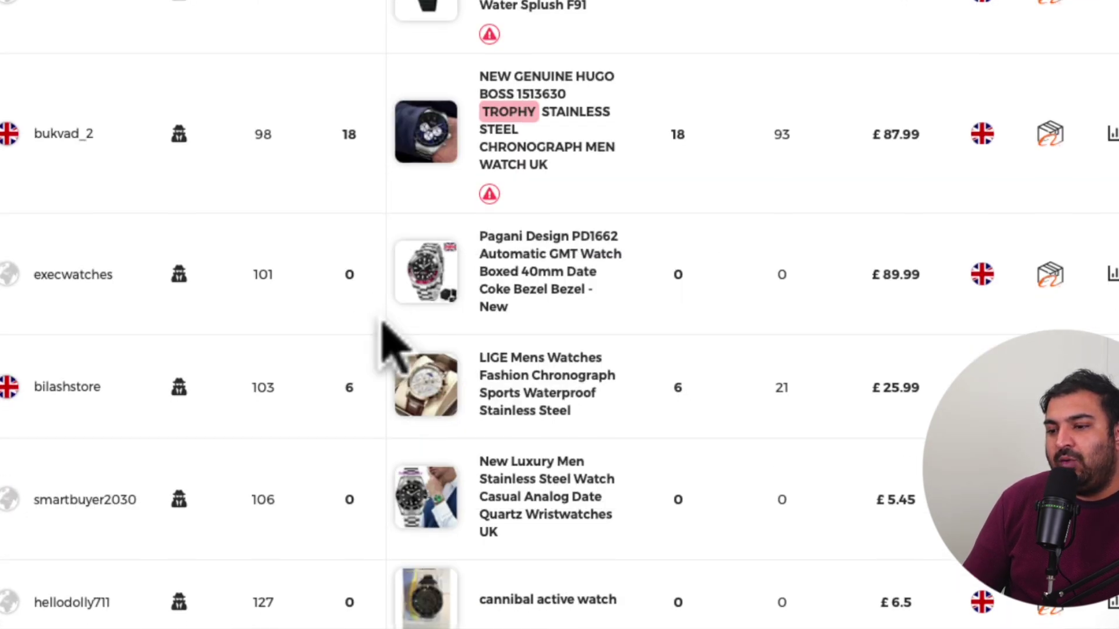
pyautogui.scroll(-4, 386, 343)
pyautogui.scroll(-2, 386, 344)
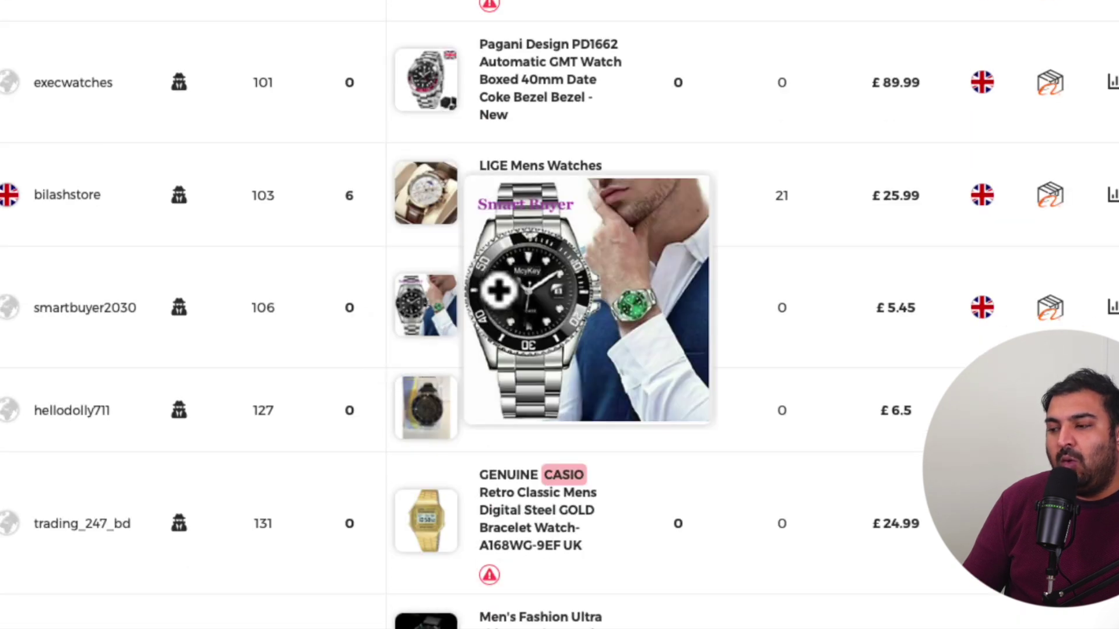
pyautogui.scroll(-3, 402, 281)
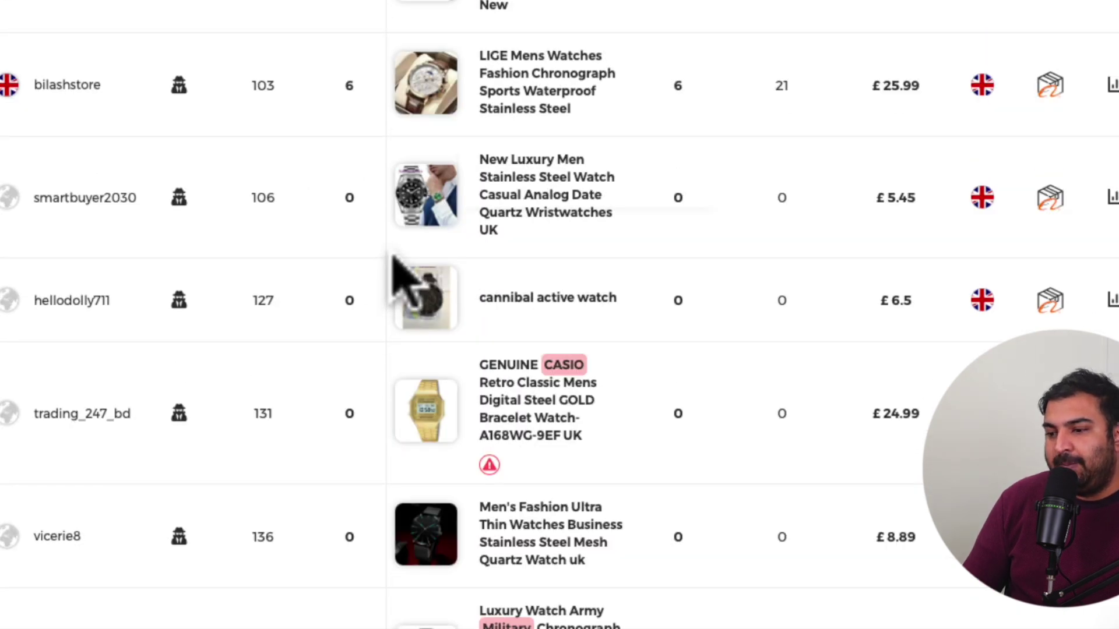
pyautogui.scroll(-4, 392, 257)
pyautogui.scroll(-2, 291, 291)
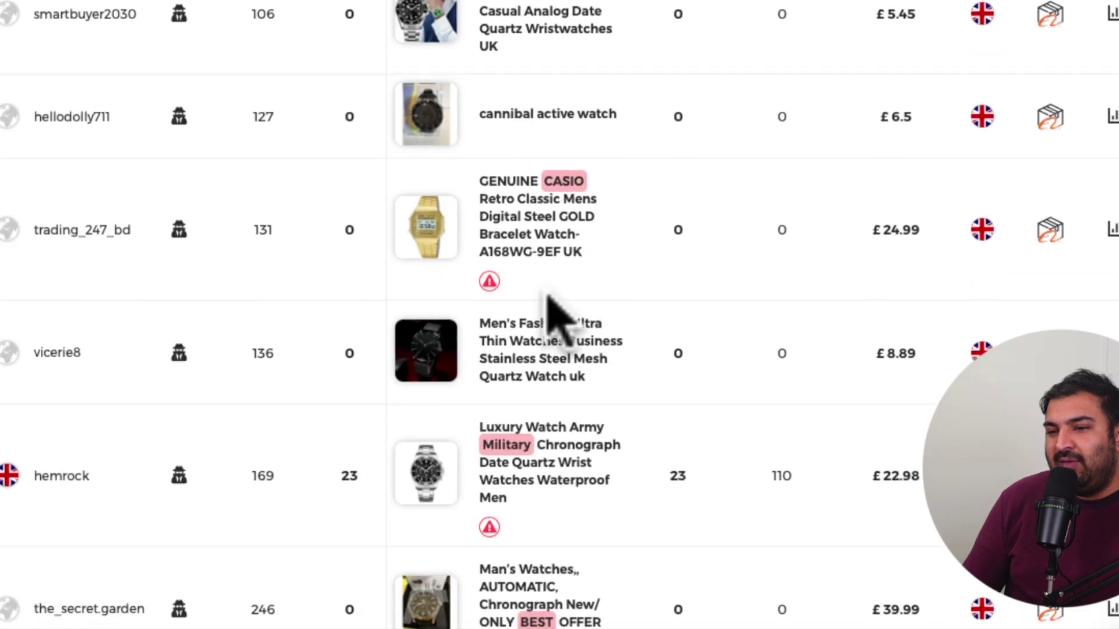
# - Scan further down the low-feedback sellers' watch listings for recent sales, and view the enlarged image of the Sekonda gents watch
pyautogui.scroll(-5, 466, 308)
pyautogui.scroll(-3, 175, 350)
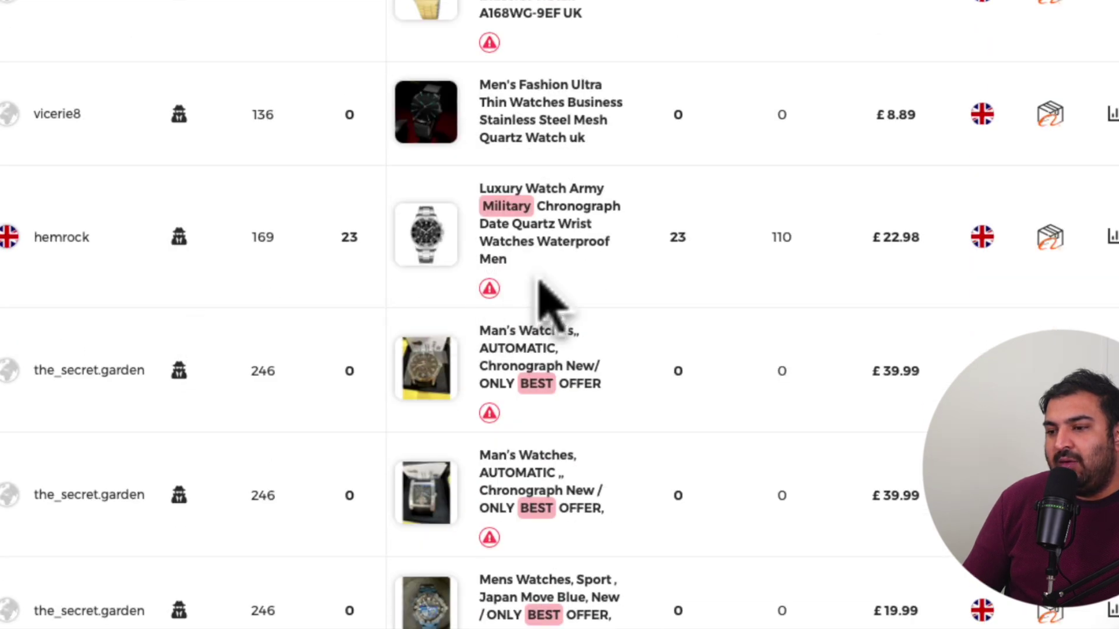
pyautogui.scroll(-4, 496, 309)
pyautogui.scroll(-4, 553, 347)
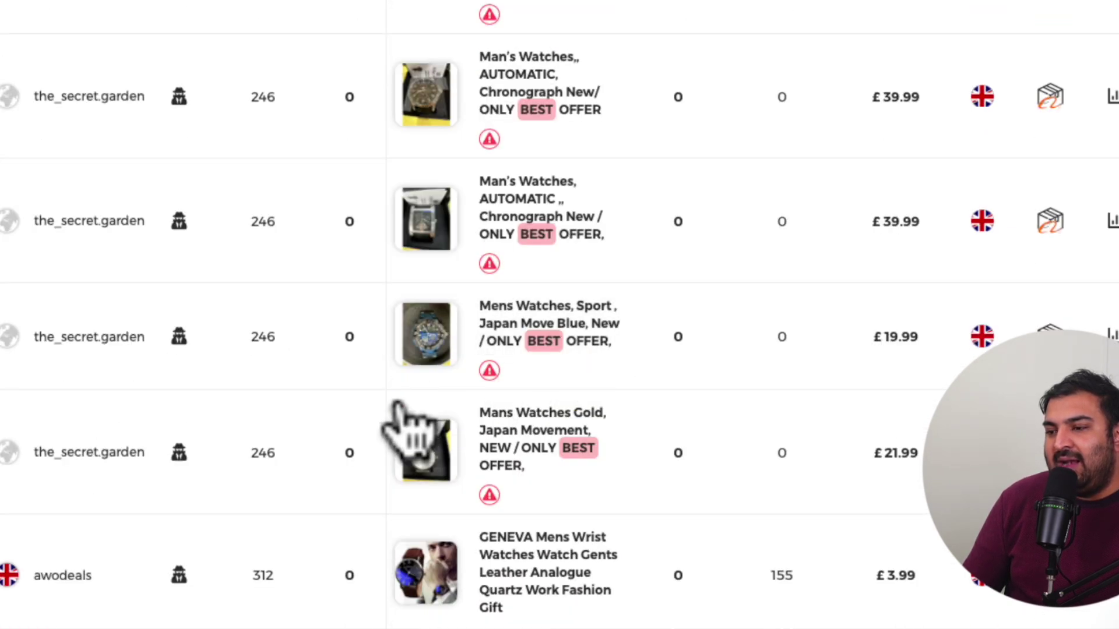
pyautogui.scroll(-5, 466, 402)
pyautogui.scroll(-5, 533, 350)
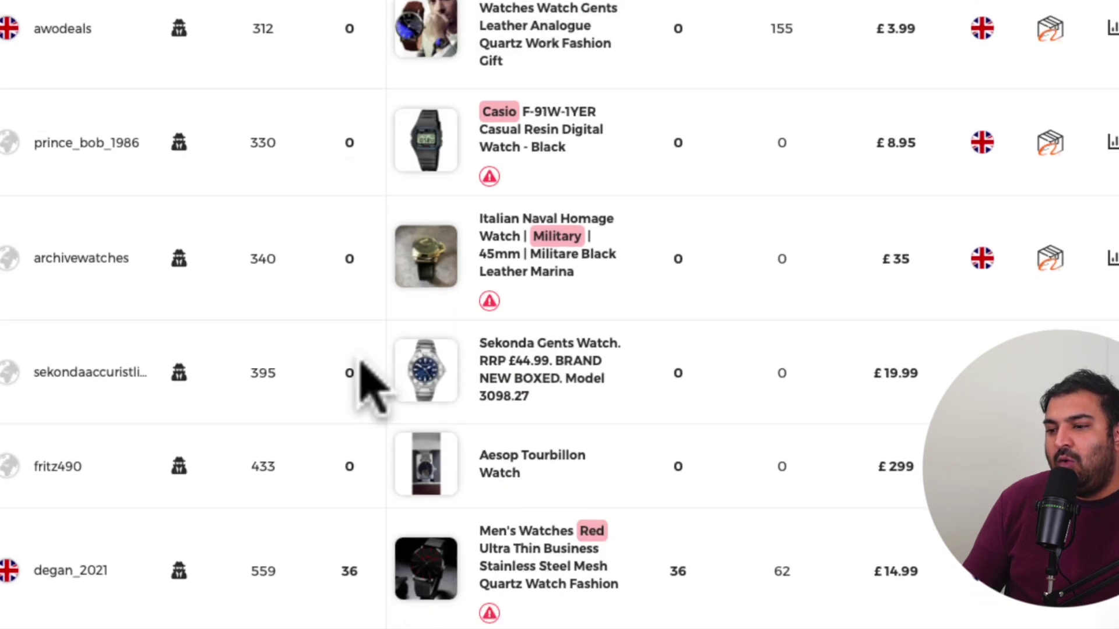
pyautogui.scroll(-2, 367, 373)
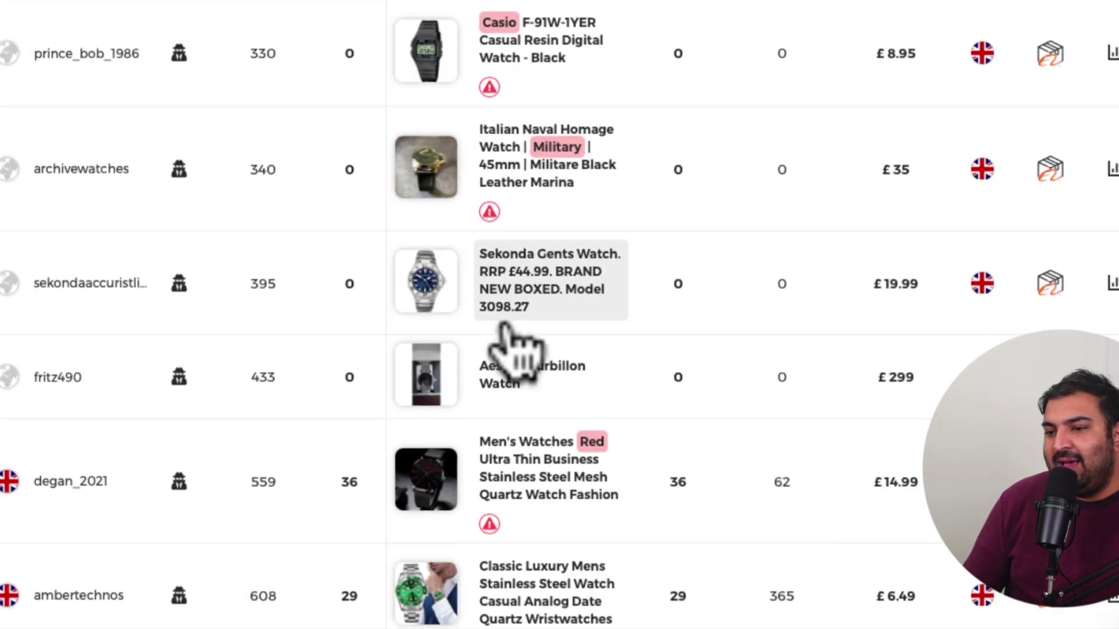
pyautogui.scroll(-1, 502, 328)
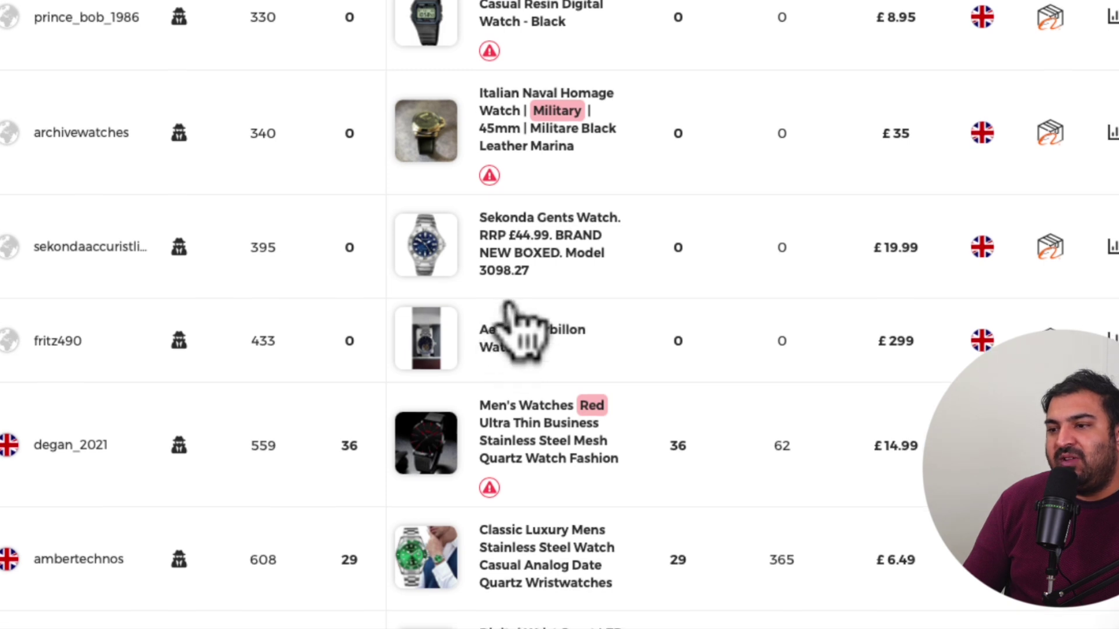
pyautogui.moveTo(419, 244)
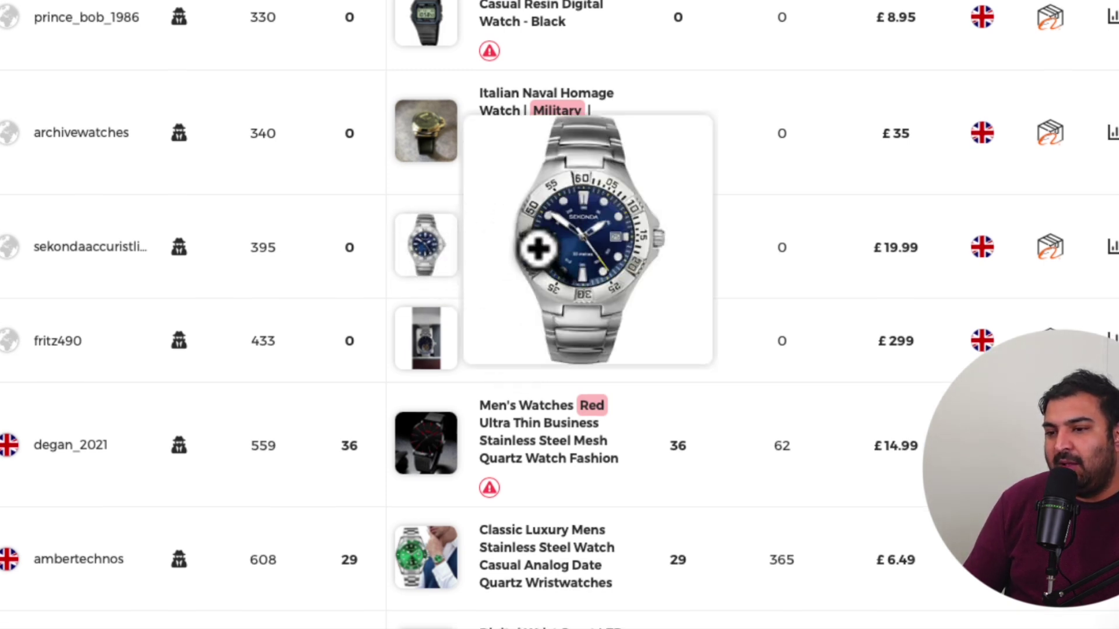
# - Examine the Men's Watches Red Ultra Thin listing from the 559-feedback seller: its sales count, flagged title word and product image
pyautogui.scroll(-3, 536, 250)
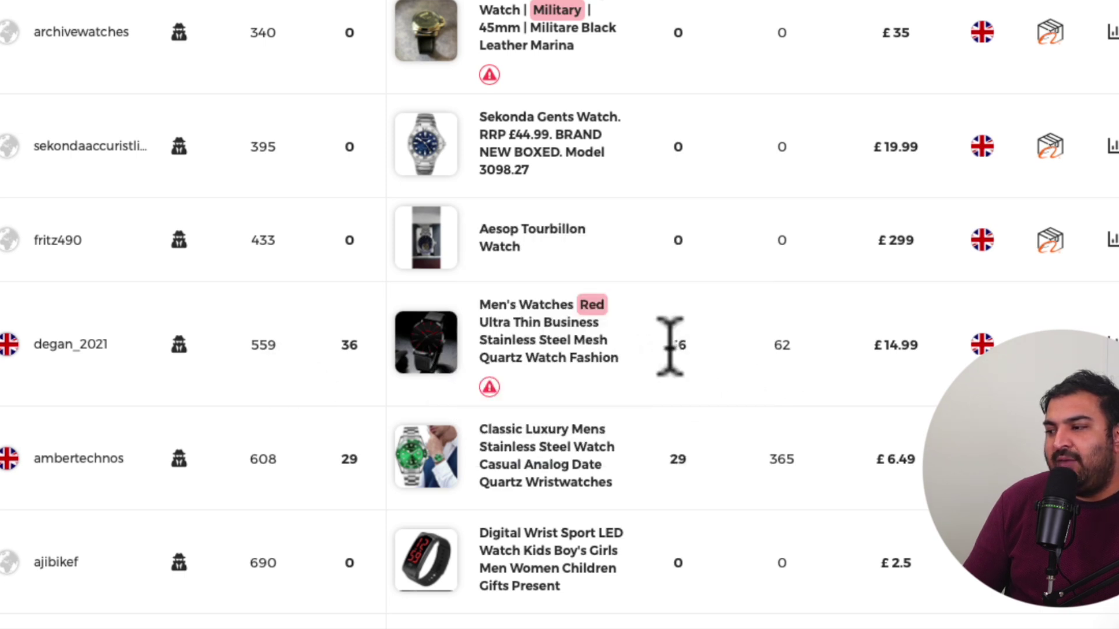
pyautogui.doubleClick(678, 345)
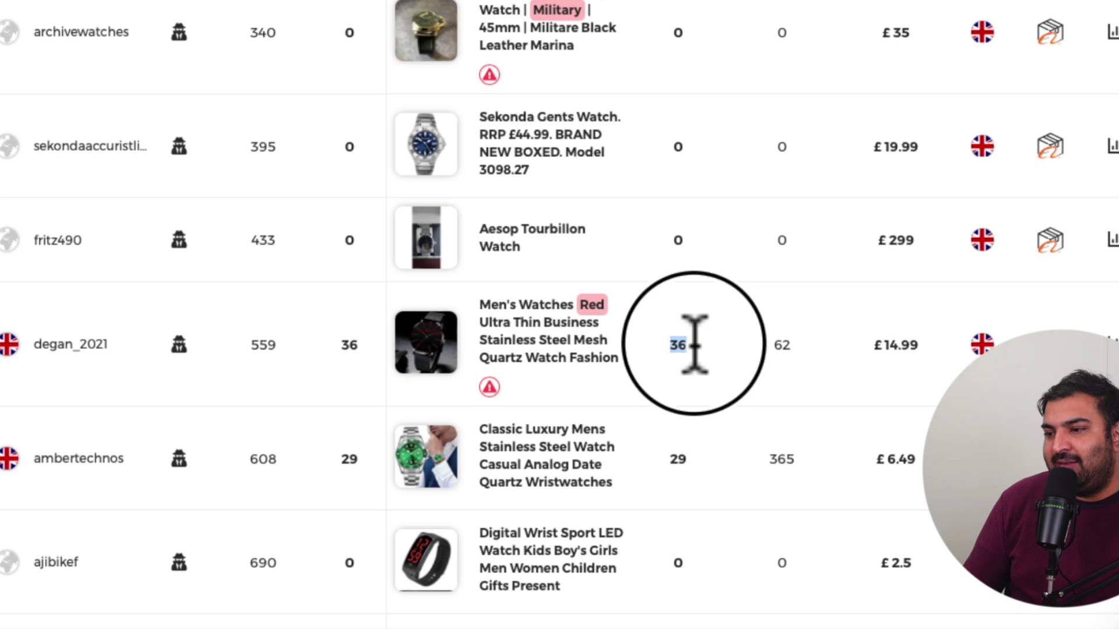
pyautogui.moveTo(596, 312)
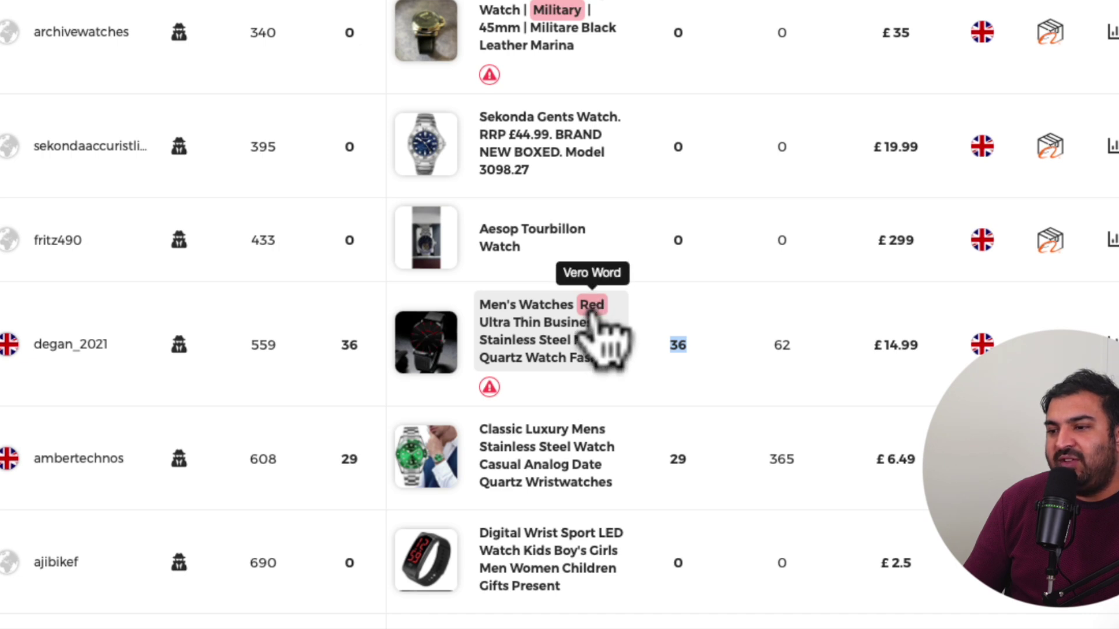
pyautogui.moveTo(426, 338)
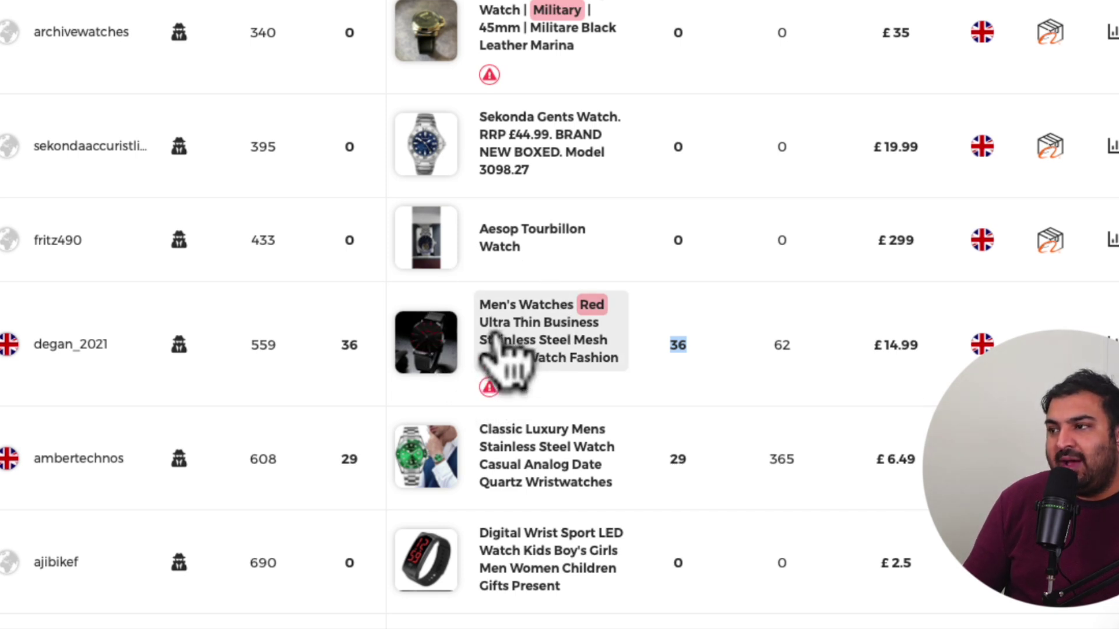
# - Open the red ultra-thin watch's eBay listing, review its multi-buy offers and open its purchase history
pyautogui.click(886, 12)
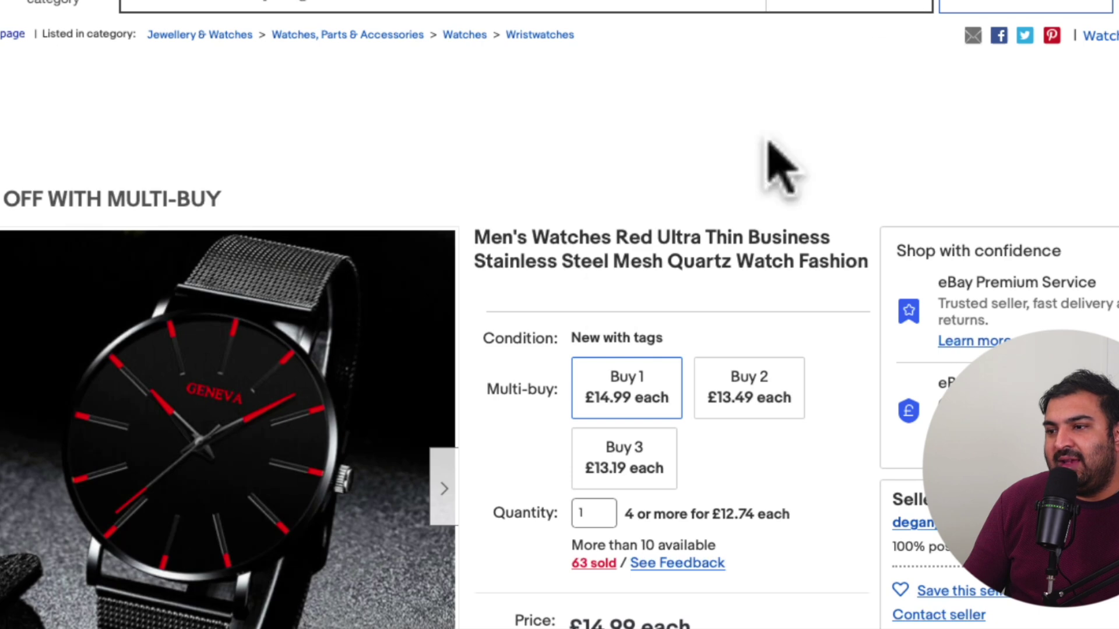
pyautogui.scroll(-3, 212, 445)
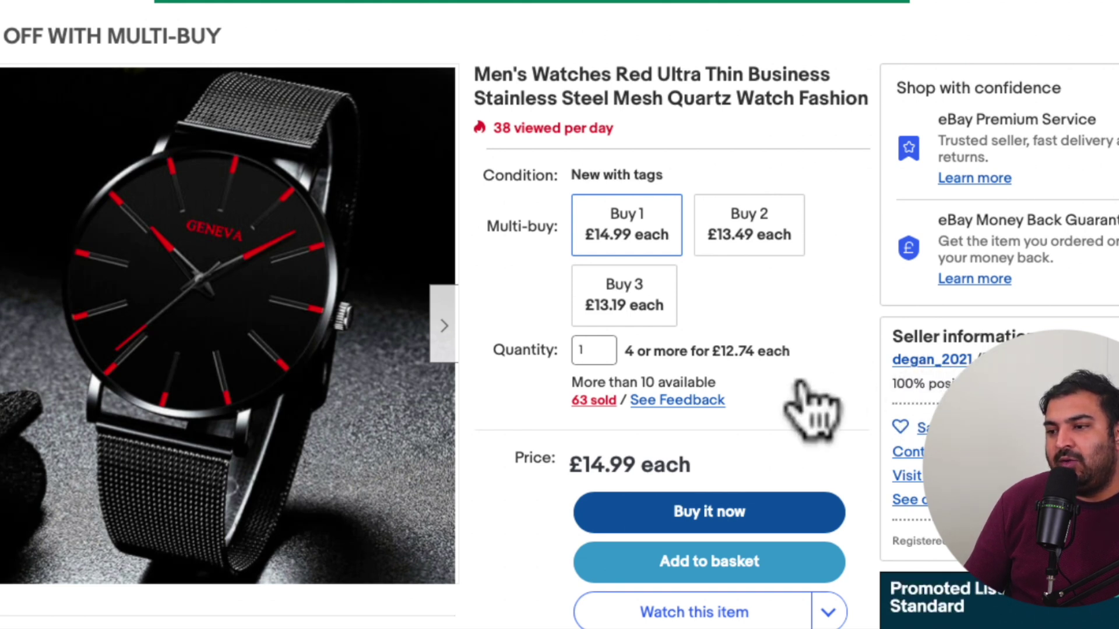
pyautogui.click(586, 405)
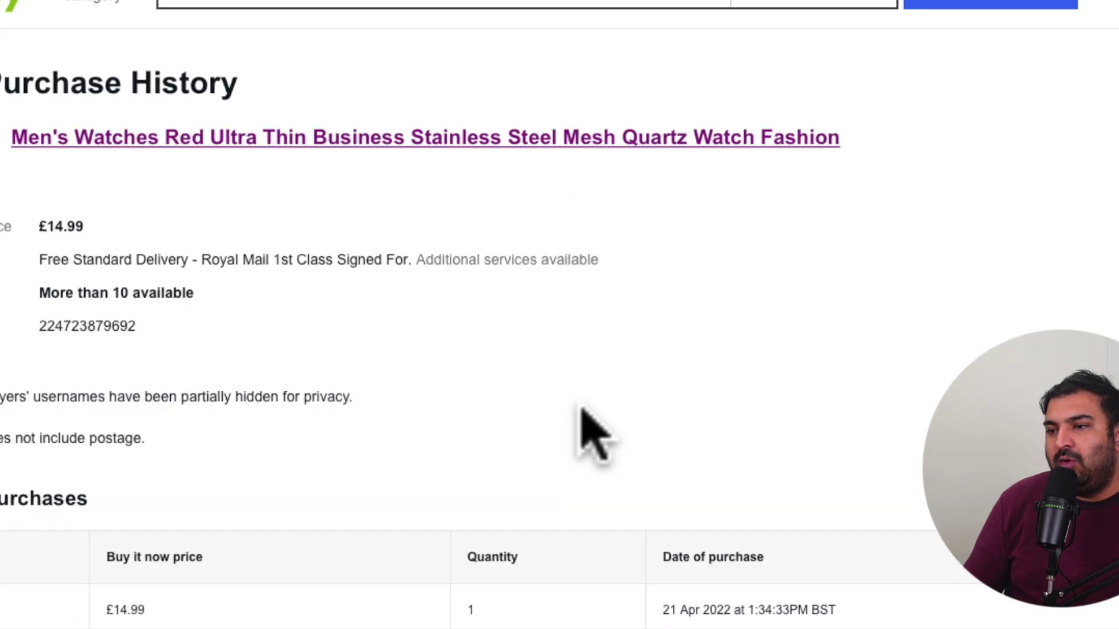
# - Review the quantities and dates of the five most recent purchases in the watch's purchase history
pyautogui.scroll(-2, 512, 425)
pyautogui.scroll(-3, 500, 408)
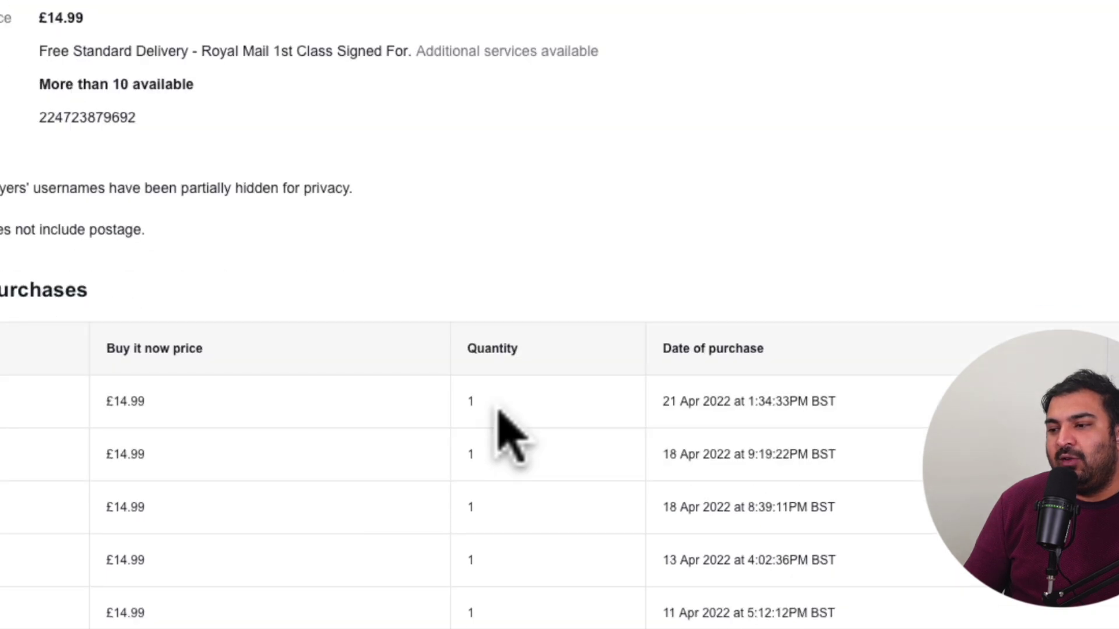
pyautogui.scroll(-2, 640, 500)
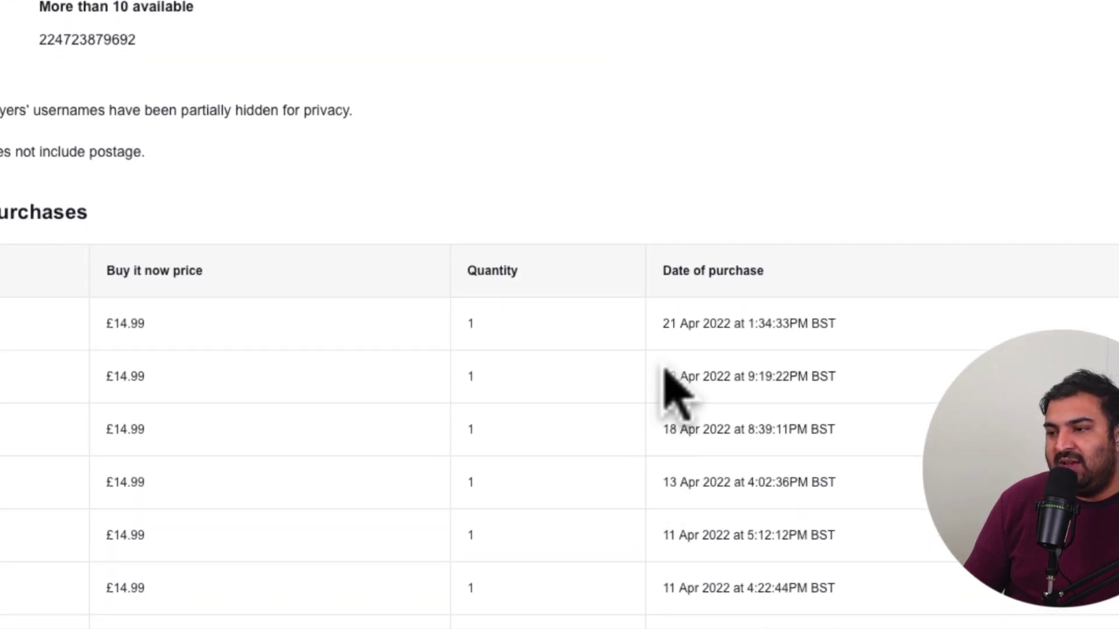
pyautogui.moveTo(681, 323); pyautogui.dragTo(662, 321)
pyautogui.moveTo(680, 376); pyautogui.dragTo(662, 377)
pyautogui.moveTo(680, 429); pyautogui.dragTo(661, 429)
pyautogui.moveTo(679, 482); pyautogui.dragTo(660, 482)
pyautogui.moveTo(680, 535); pyautogui.dragTo(628, 536)
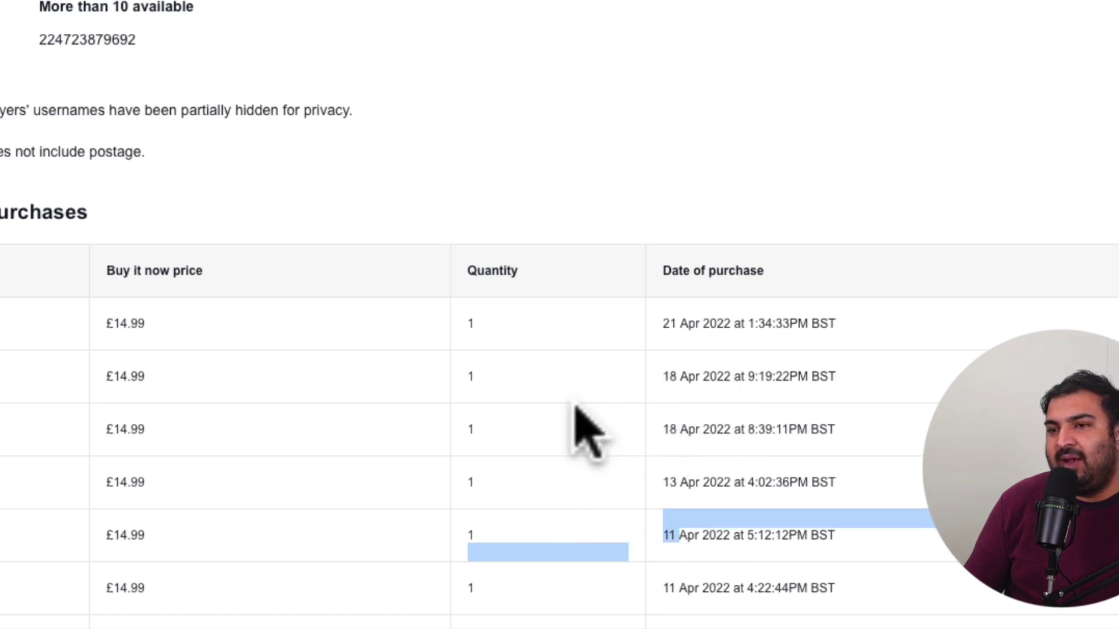
pyautogui.scroll(5, 574, 405)
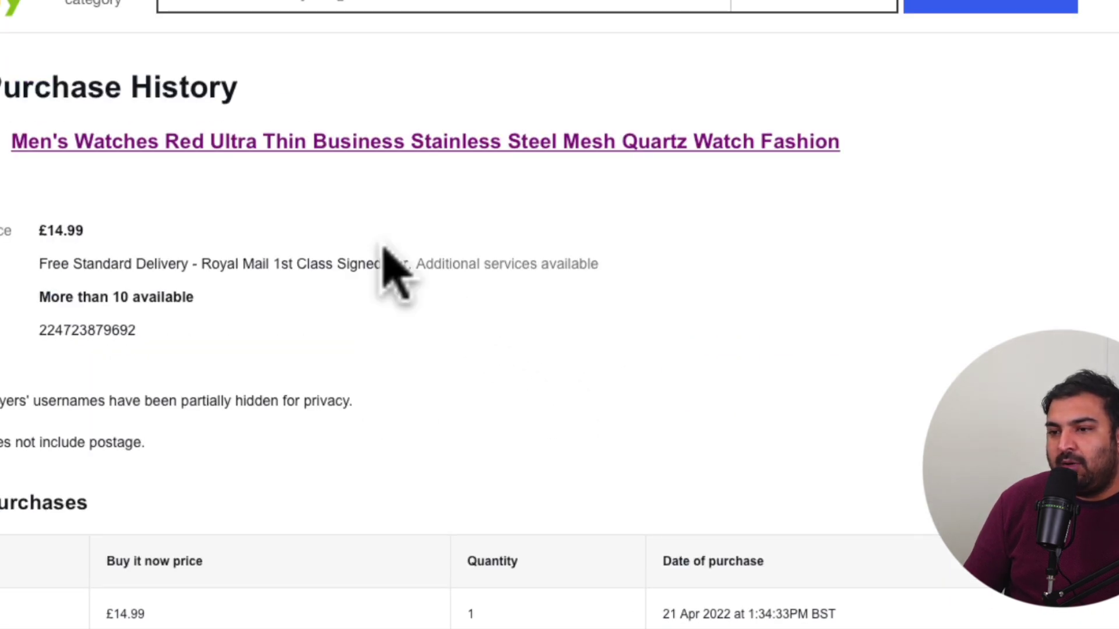
# - Switch back to ZIK Analytics and check the red ultra-thin watch's image, total sold and title
pyautogui.moveTo(35, 3)
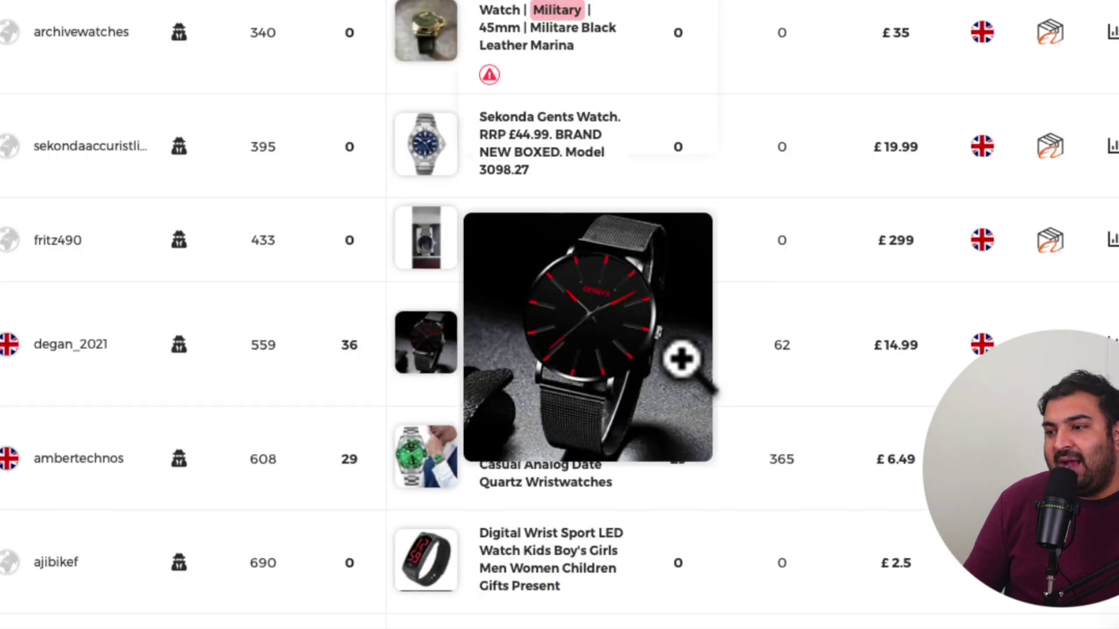
pyautogui.moveTo(782, 297); pyautogui.dragTo(789, 343)
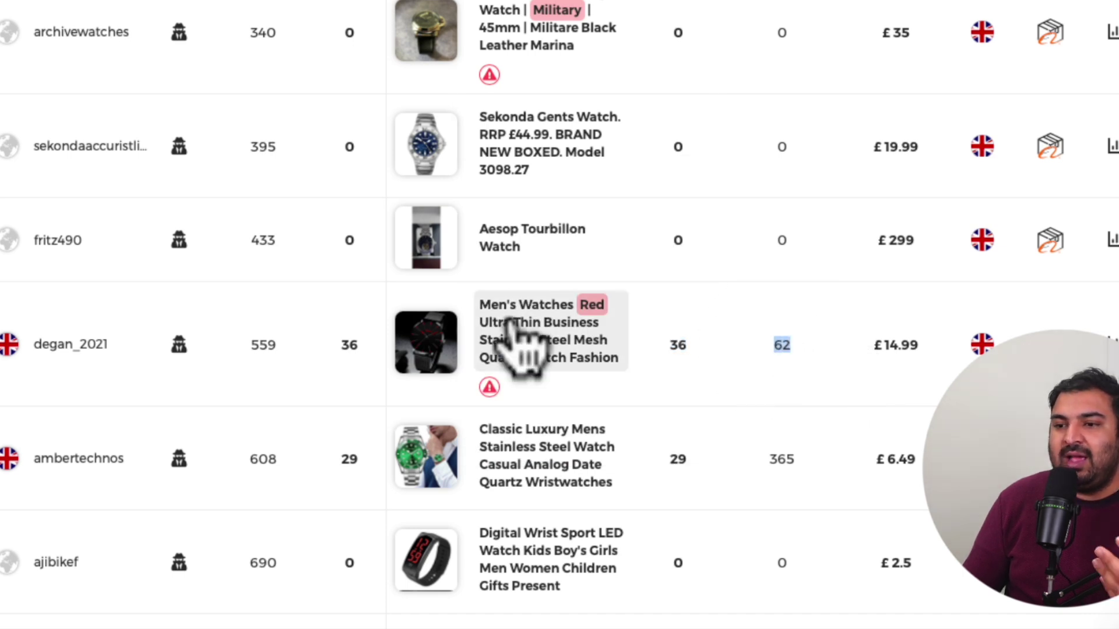
pyautogui.click(577, 373)
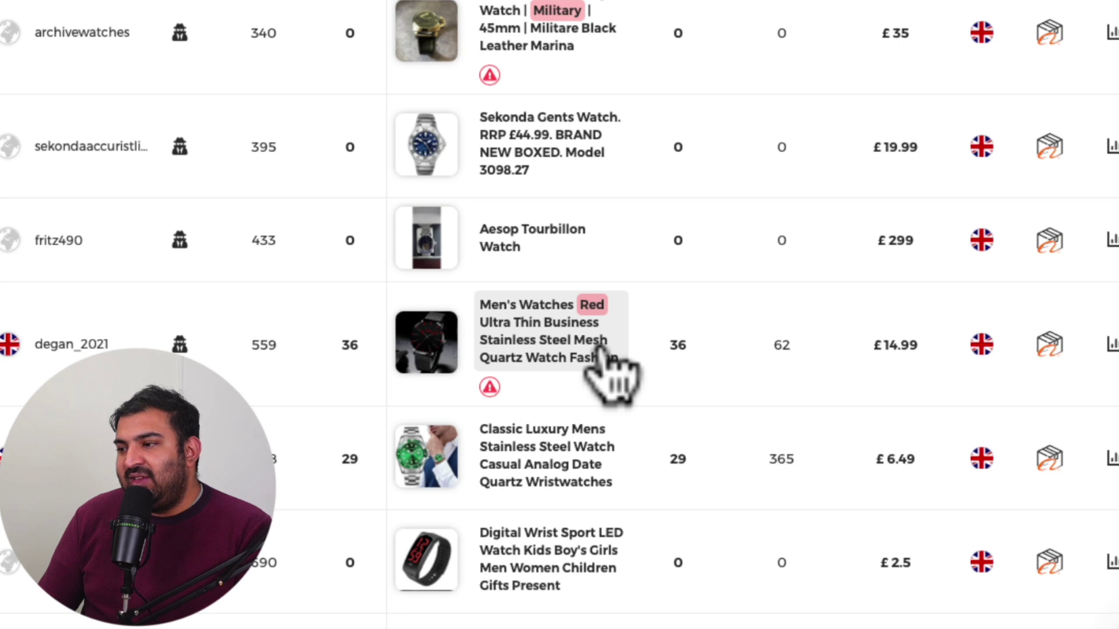
# - Look through the similar Alibaba products suggested for the red ultra-thin watch, and close the list
pyautogui.click(1049, 344)
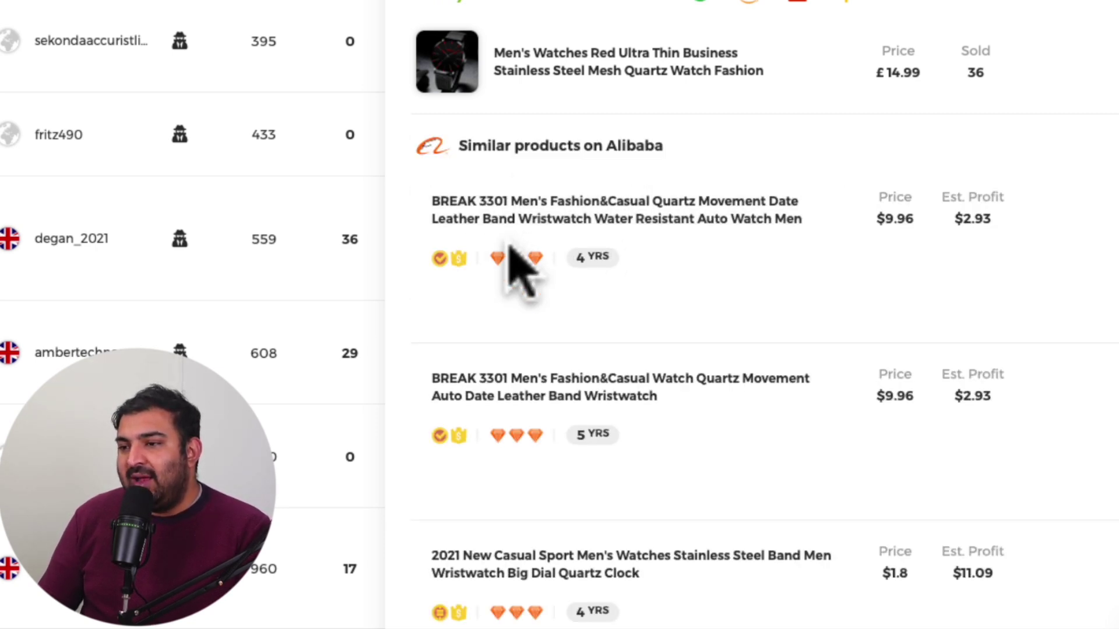
pyautogui.scroll(-5, 569, 350)
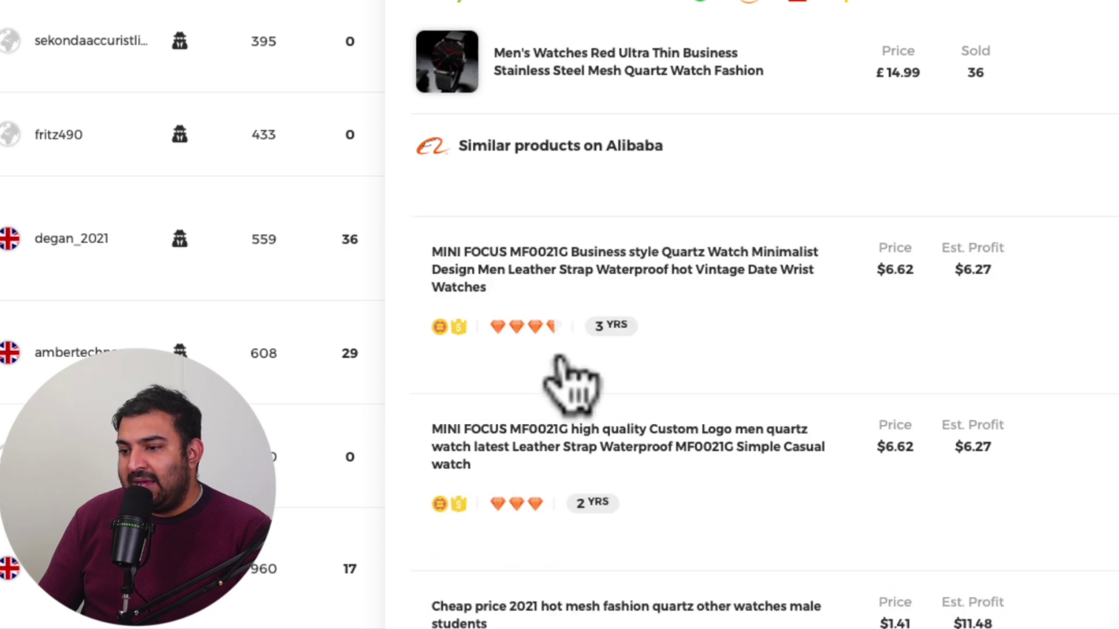
pyautogui.scroll(5, 569, 375)
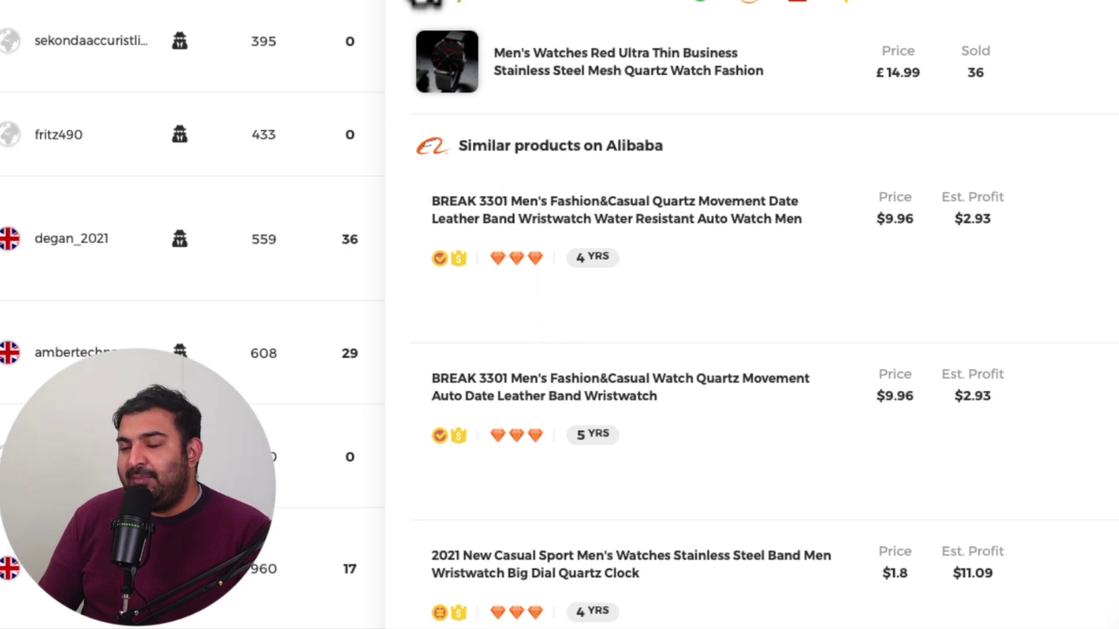
pyautogui.click(414, 5)
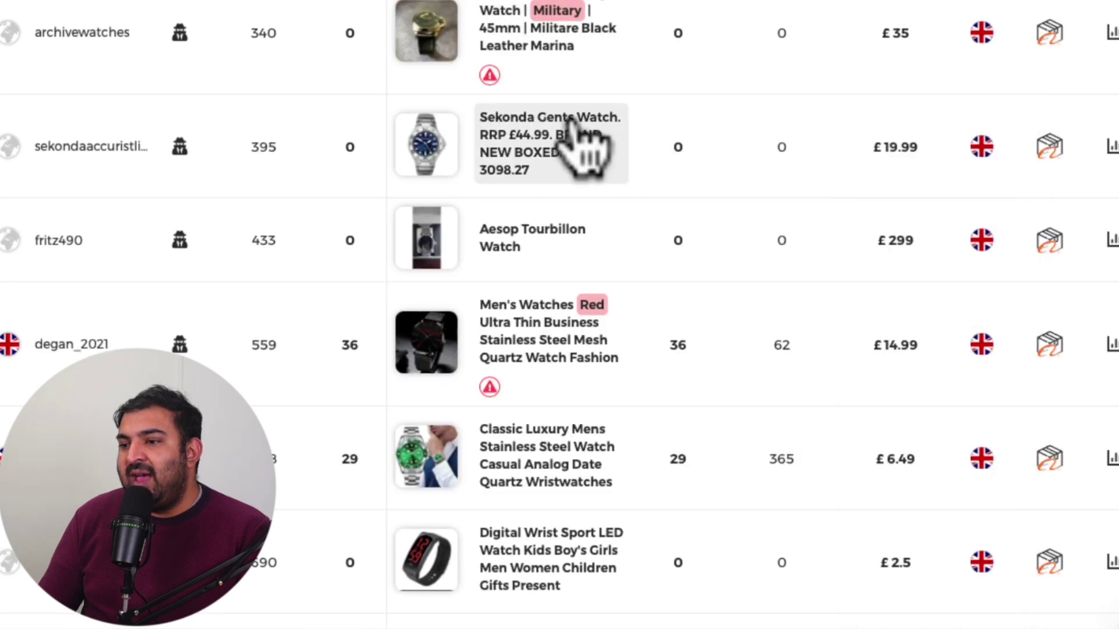
# - Reopen the Alibaba matches for the red ultra-thin watch and compare their images, supplier prices and estimated profits
pyautogui.click(1046, 343)
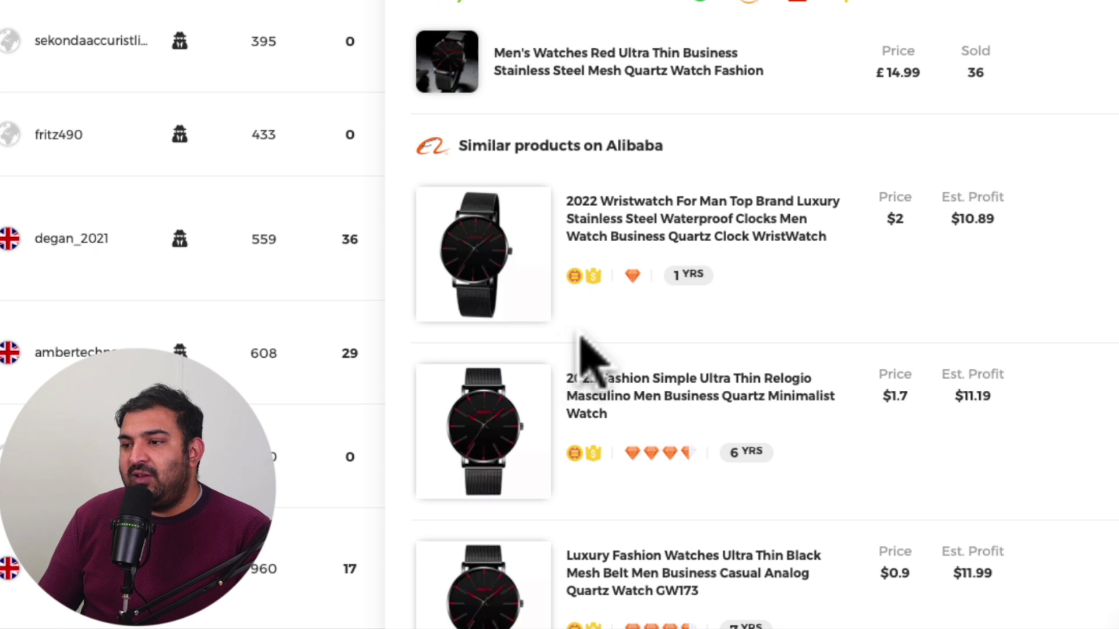
pyautogui.scroll(-1, 632, 345)
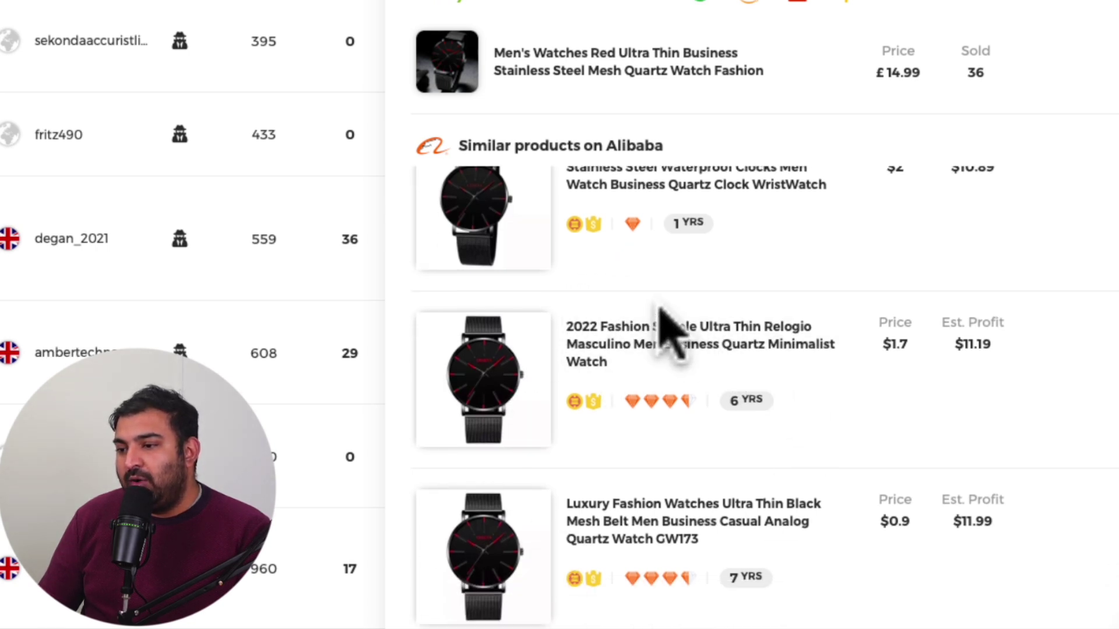
pyautogui.scroll(-6, 694, 343)
pyautogui.scroll(-5, 641, 291)
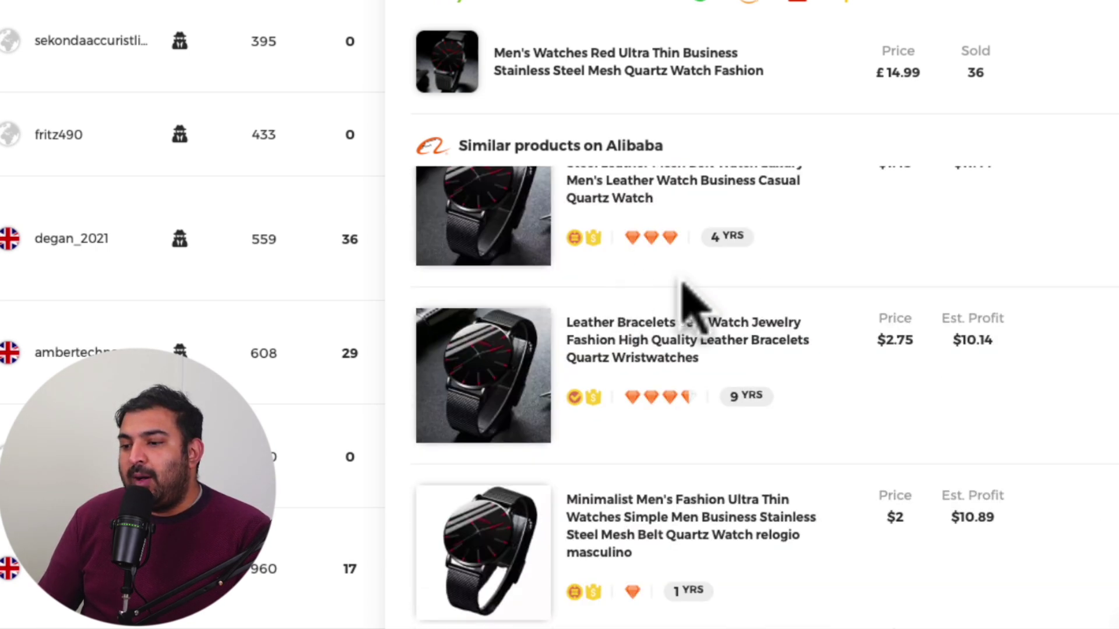
pyautogui.scroll(-5, 710, 268)
pyautogui.scroll(-5, 641, 419)
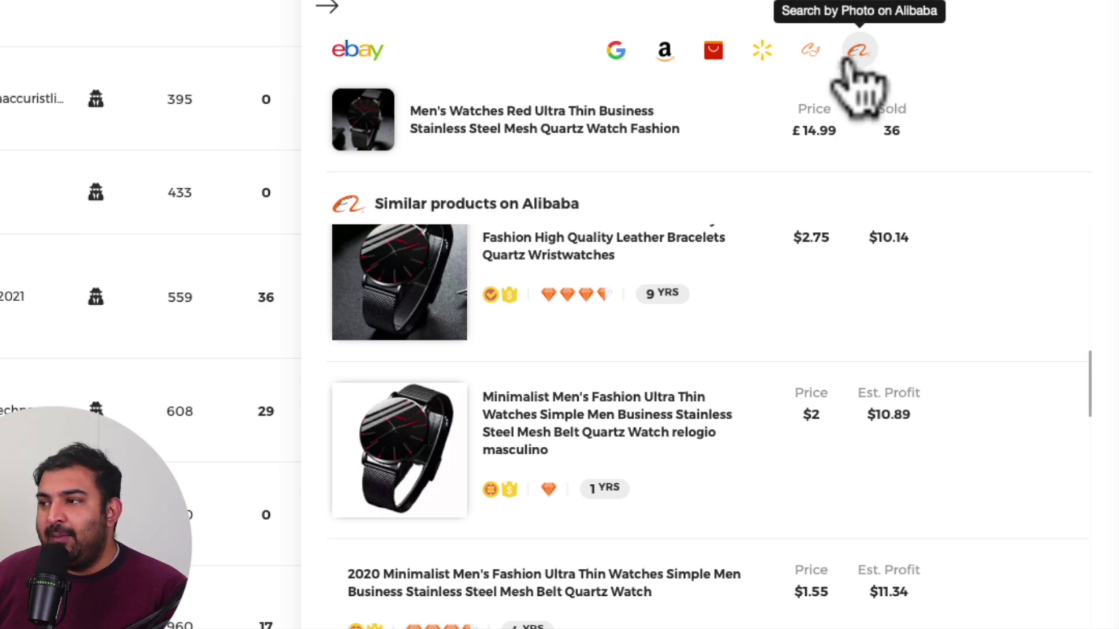
# - Search Alibaba by photo for the red ultra-thin watch and compare the matches with the eBay listing's enlarged image
pyautogui.click(1007, 4)
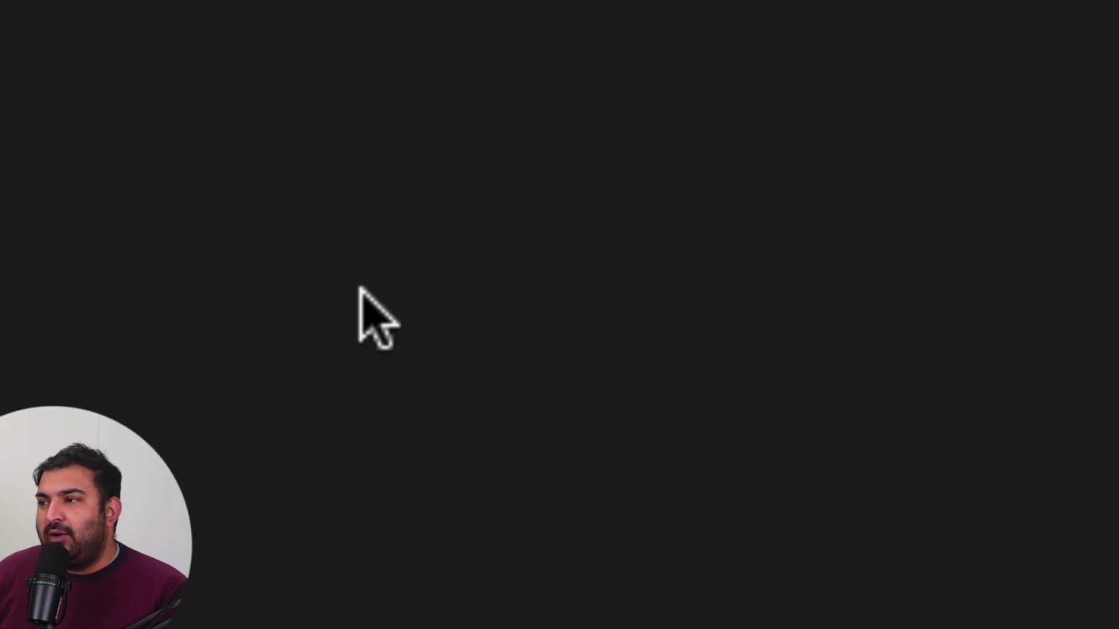
pyautogui.scroll(-1, 299, 375)
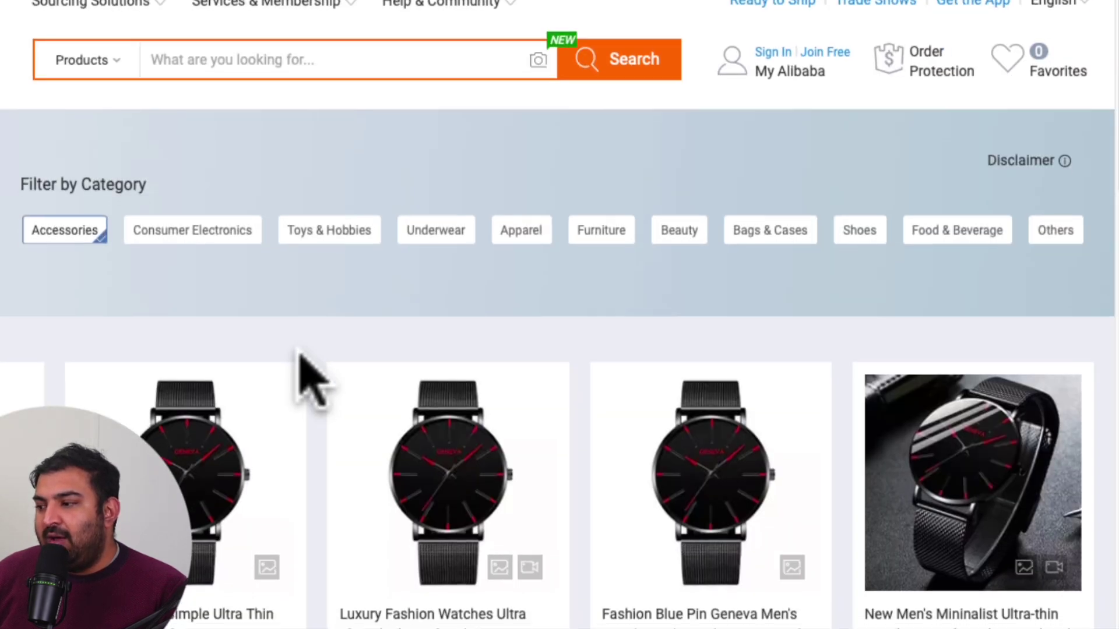
pyautogui.scroll(-3, 520, 378)
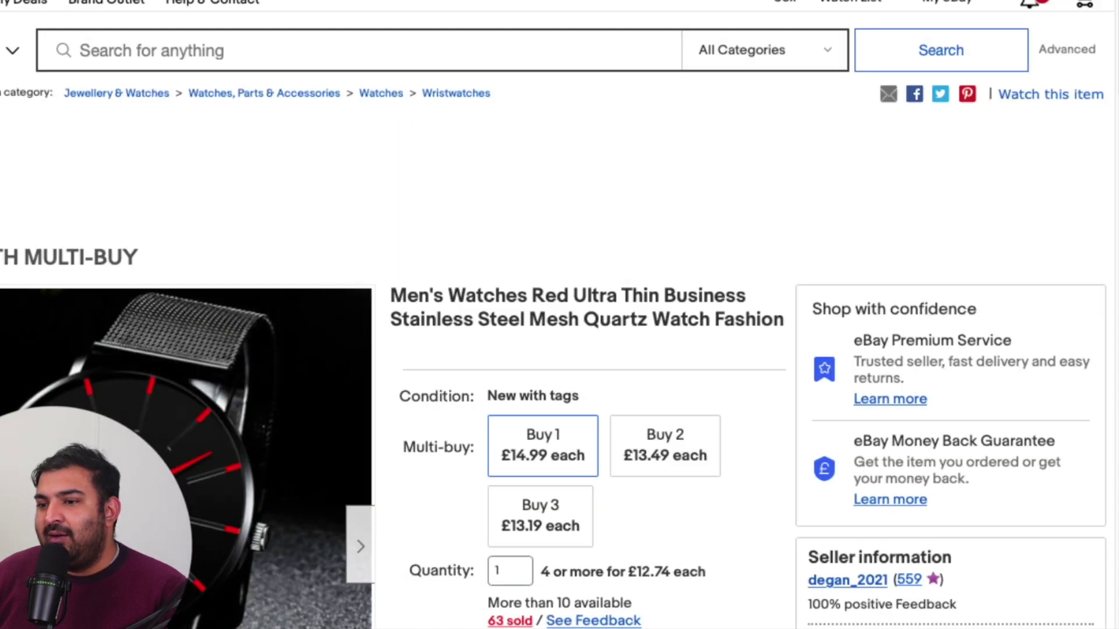
pyautogui.click(207, 506)
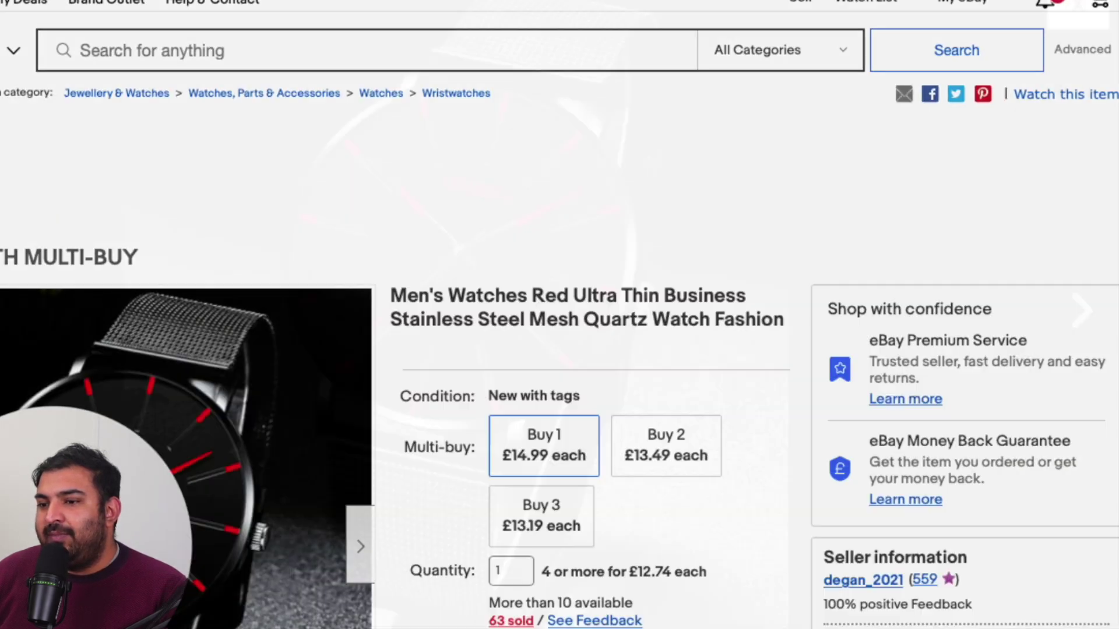
pyautogui.click(847, 12)
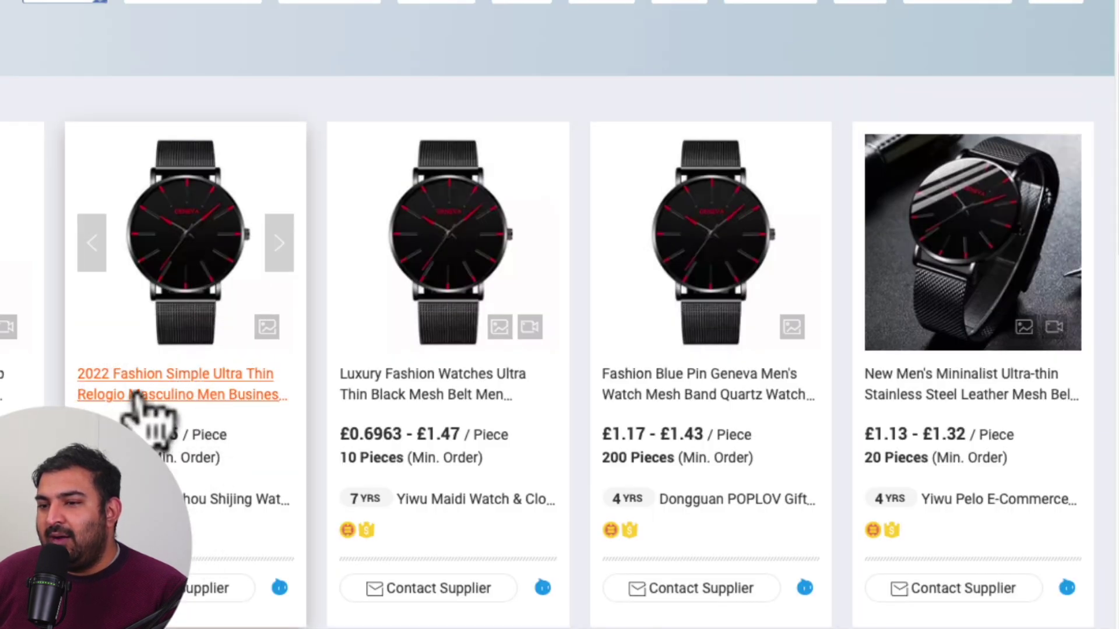
# - Open Alibaba's Luxury Fashion Watches Ultra Thin Black Mesh Belt GW173 listing and expand all 14 colour options
pyautogui.click(426, 402)
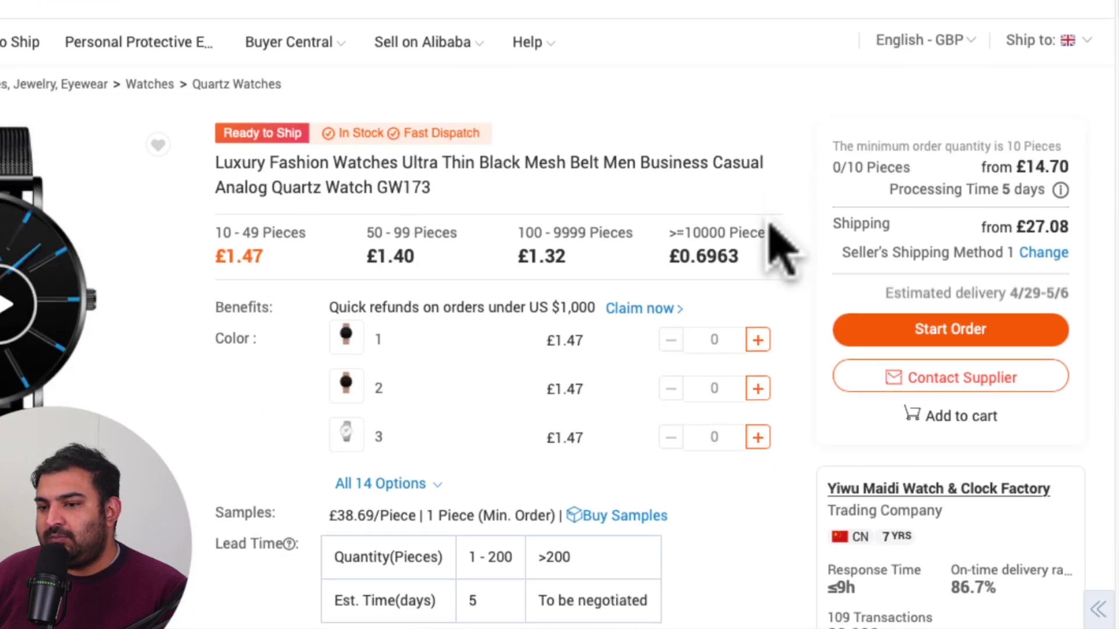
pyautogui.scroll(-1, 367, 443)
pyautogui.click(376, 446)
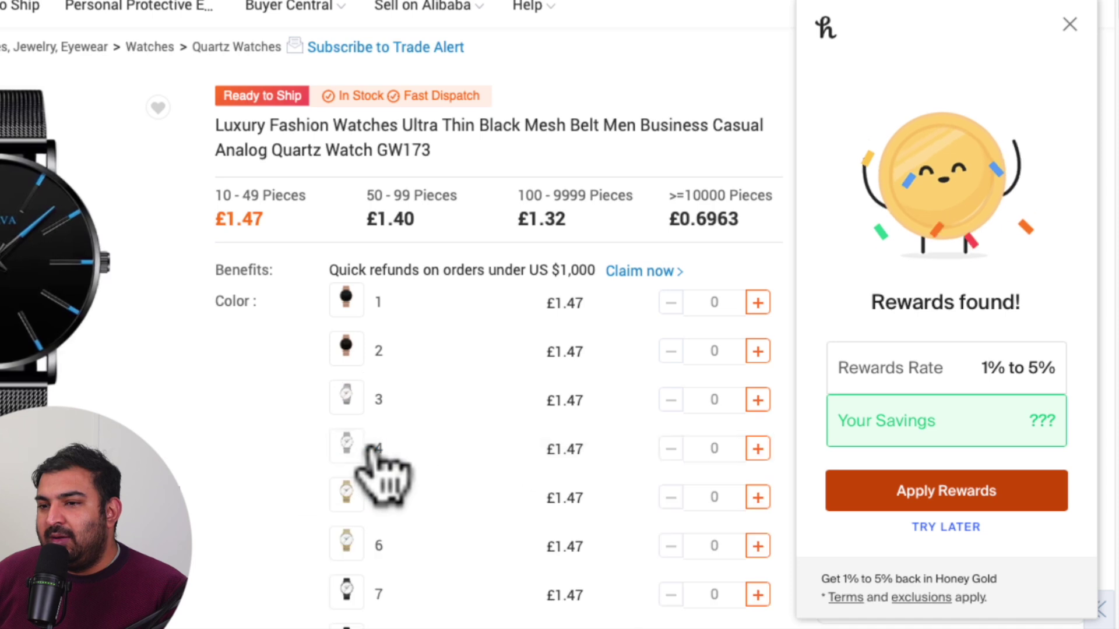
# - Look through the GW173 listing's colour options and examine the enlarged image of the red-and-black Geneva watch
pyautogui.scroll(-2, 398, 460)
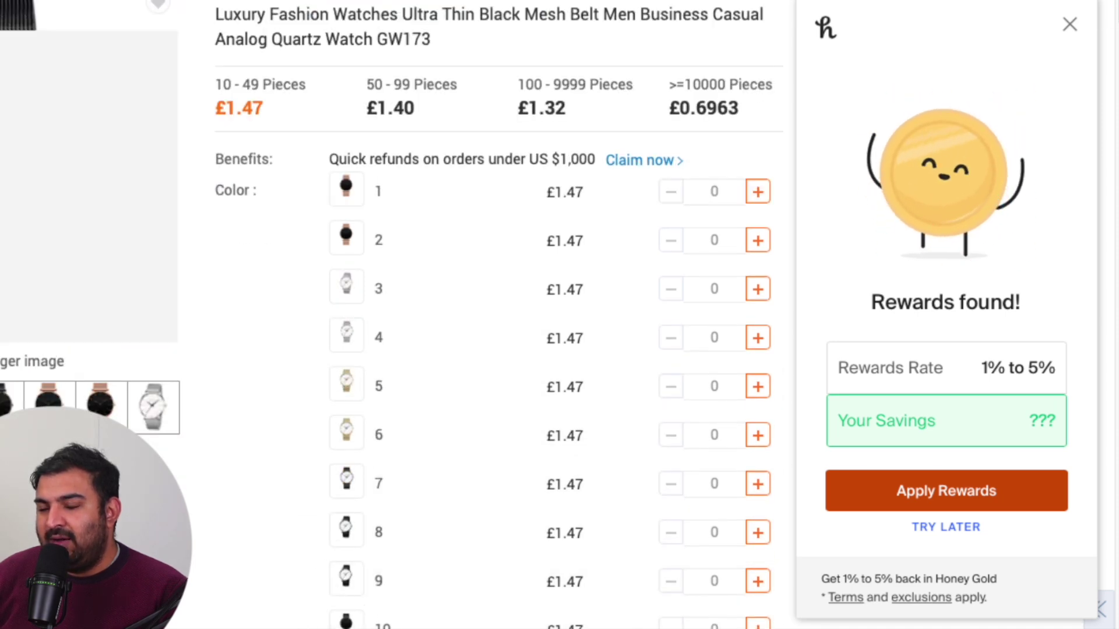
pyautogui.scroll(-2, 397, 350)
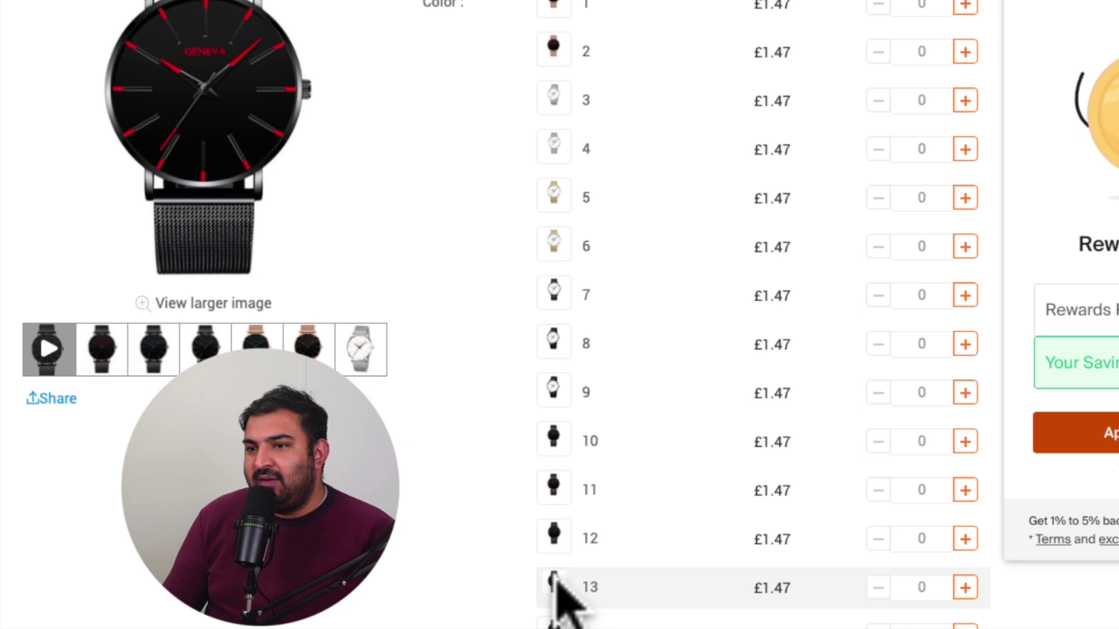
pyautogui.moveTo(243, 117)
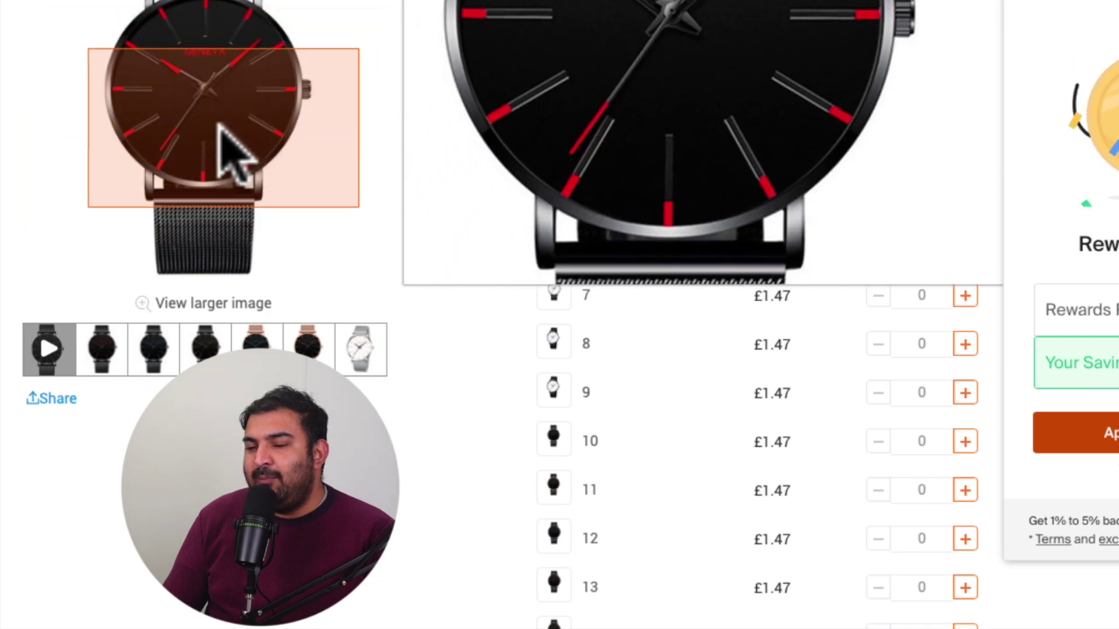
pyautogui.doubleClick(200, 100)
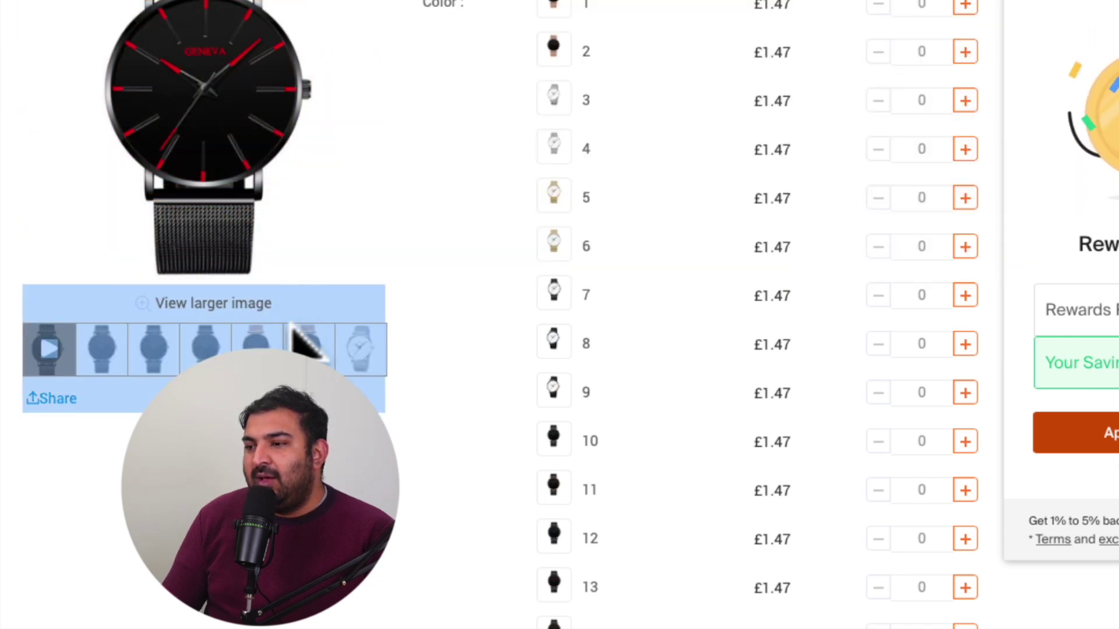
# - Compare the GW173 watch's quantity price tiers, from 10 - 49 pieces up to 10000 pieces or more
pyautogui.scroll(2, 1079, 169)
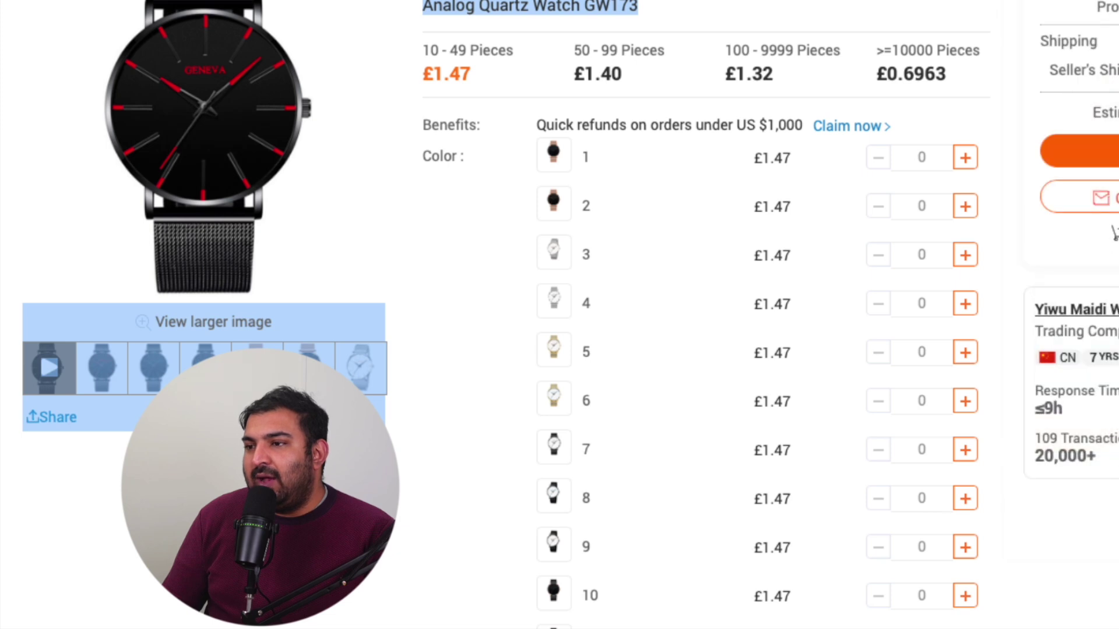
pyautogui.scroll(3, 789, 210)
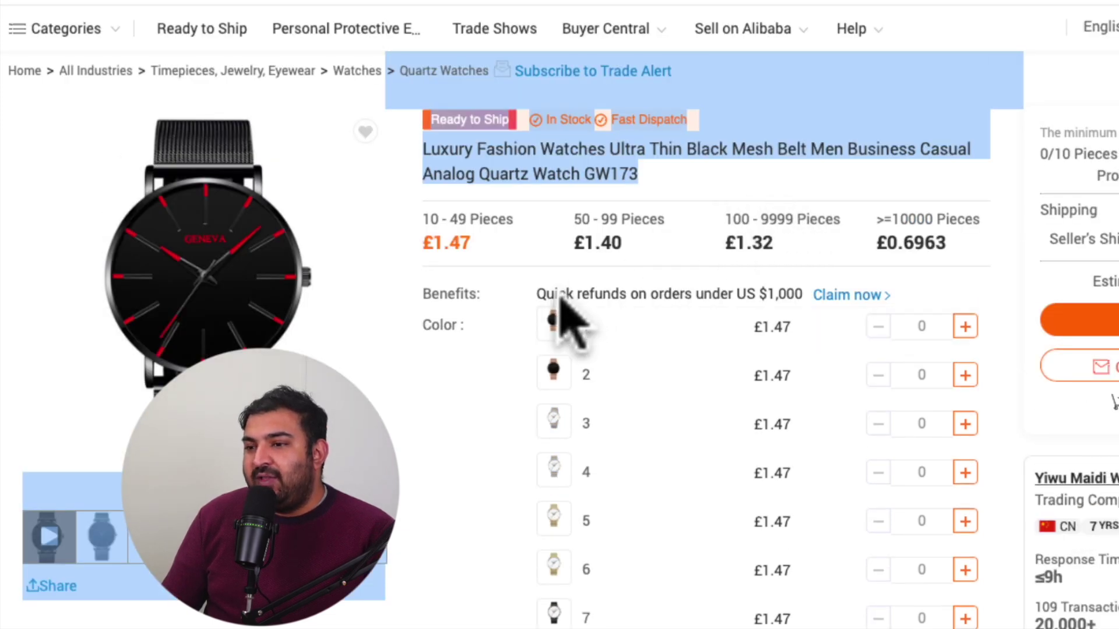
pyautogui.click(498, 379)
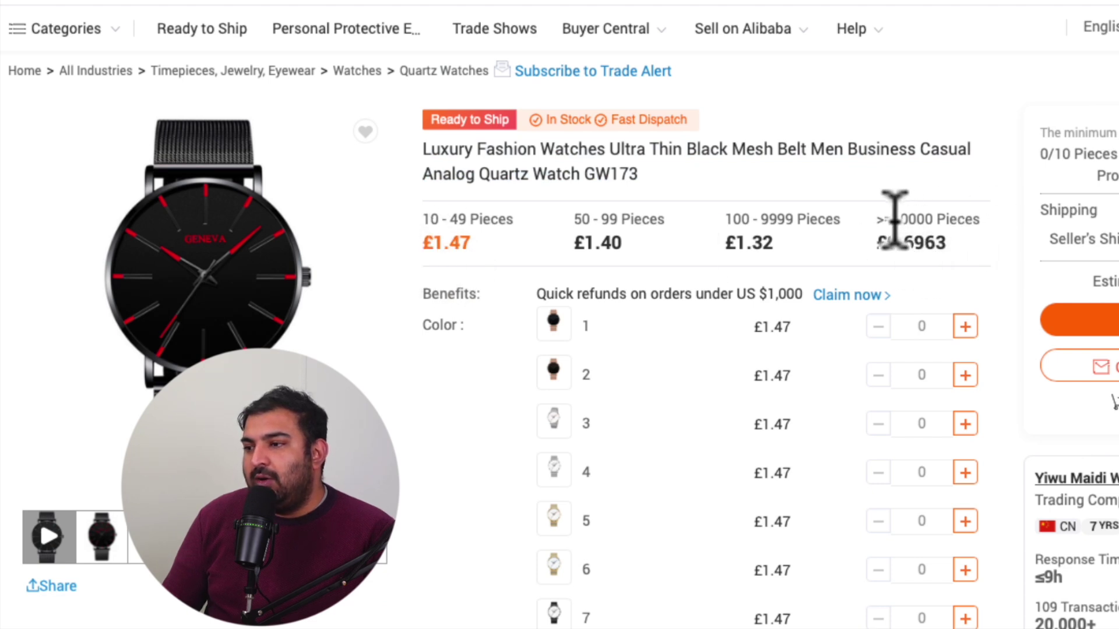
pyautogui.moveTo(892, 220); pyautogui.dragTo(1007, 220)
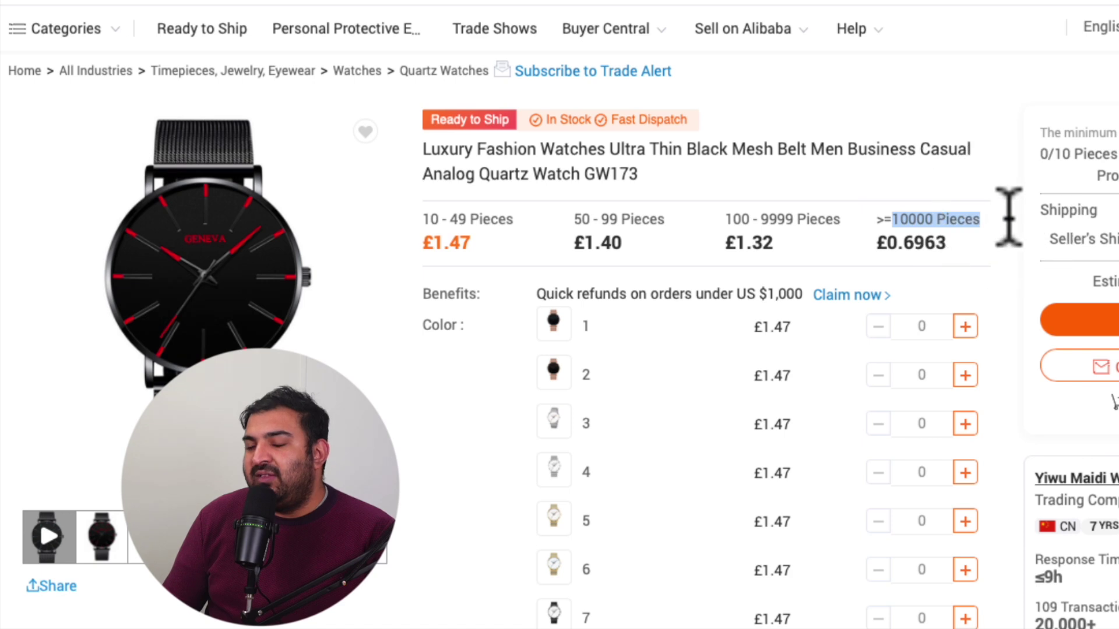
pyautogui.moveTo(423, 220); pyautogui.dragTo(515, 220)
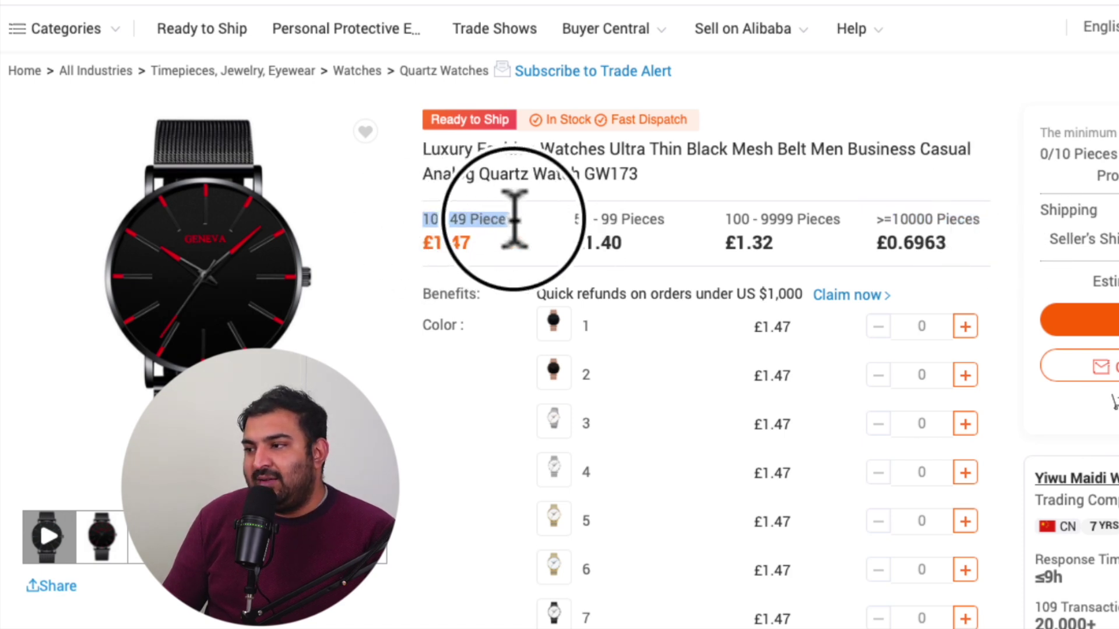
# - Set the order quantity for colour option 13 to 50 pieces
pyautogui.scroll(-5, 737, 355)
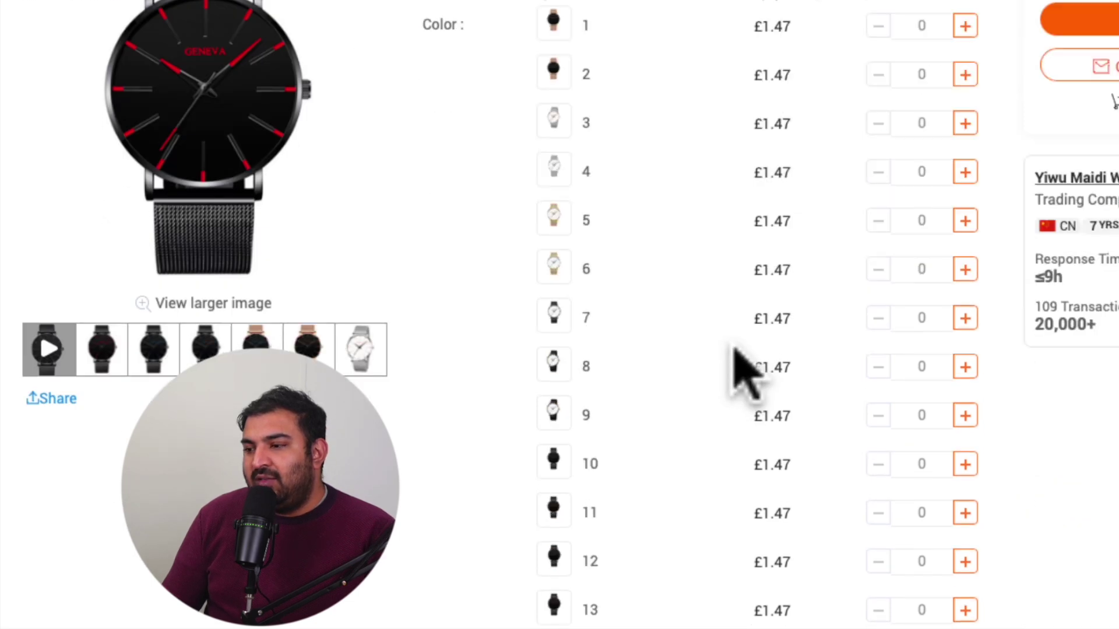
pyautogui.scroll(-7, 750, 361)
pyautogui.scroll(1, 745, 300)
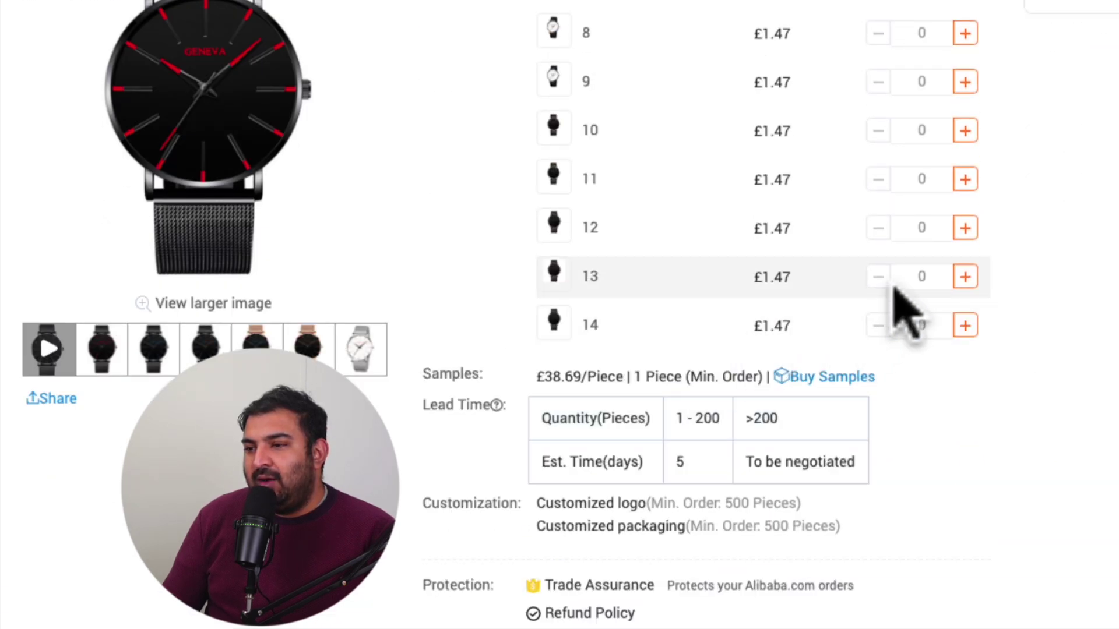
pyautogui.doubleClick(940, 275)
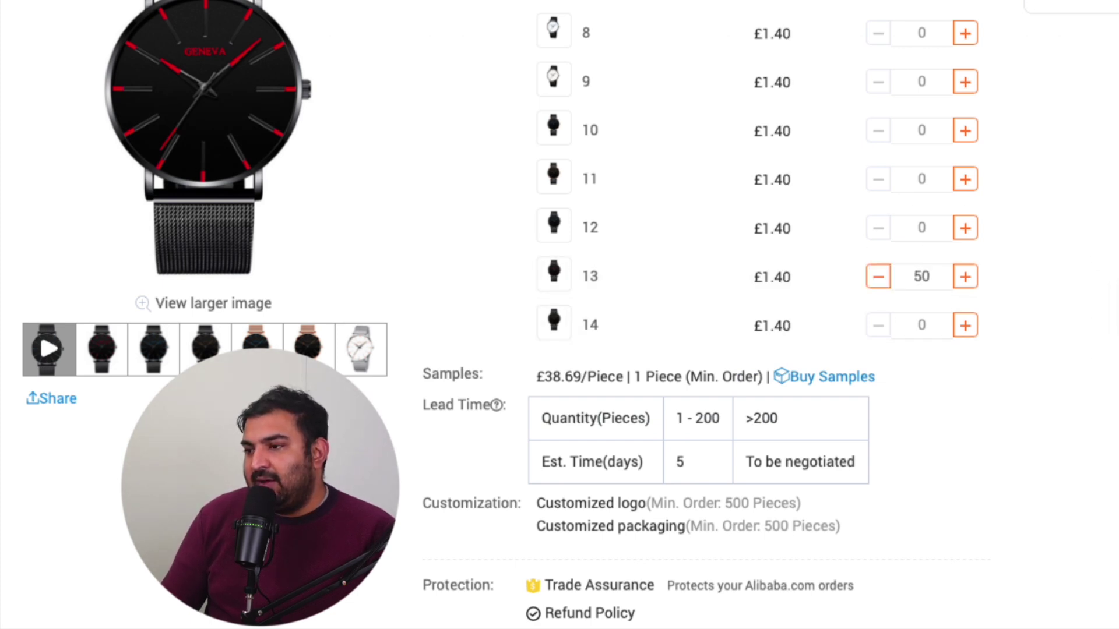
# - Review the unit price, shipping cost and order total for the 50 watches
pyautogui.scroll(11, 589, 256)
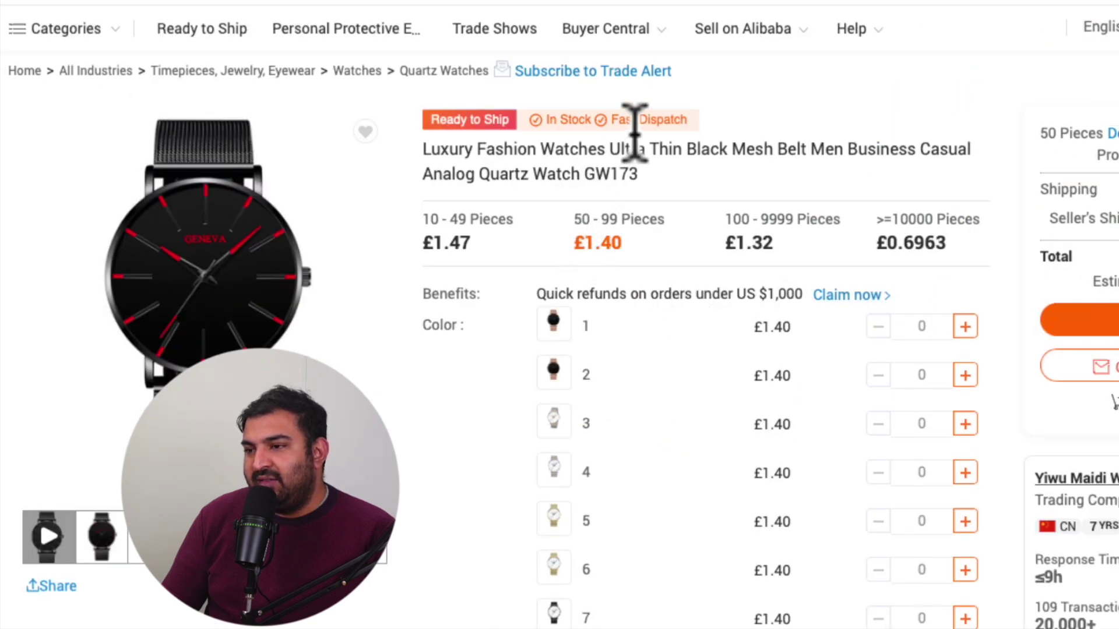
pyautogui.scroll(-2, 622, 122)
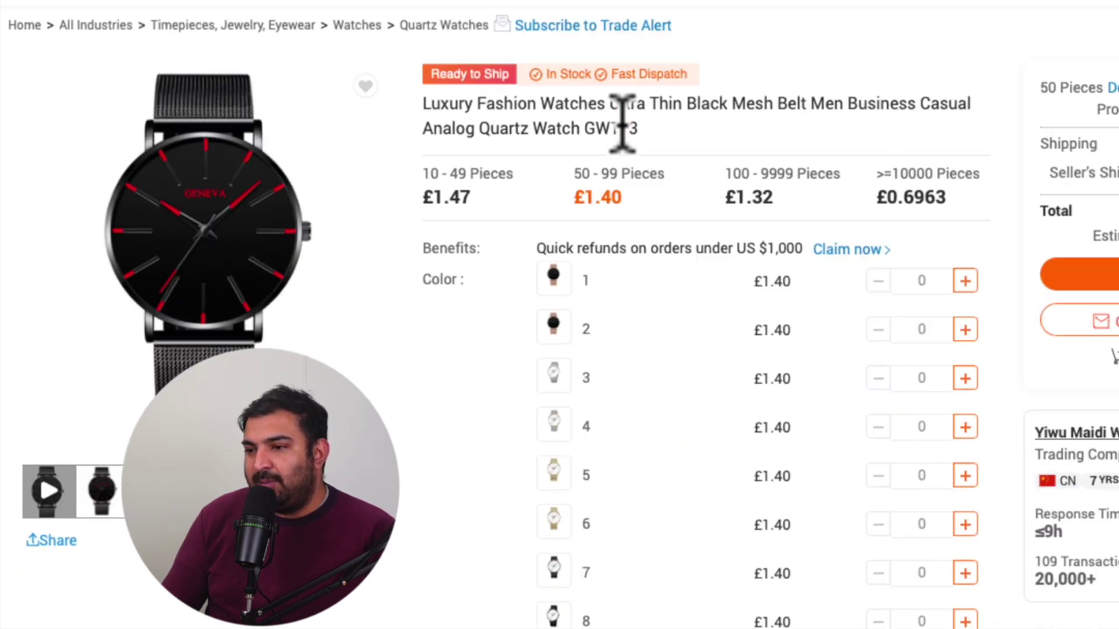
pyautogui.scroll(-4, 624, 125)
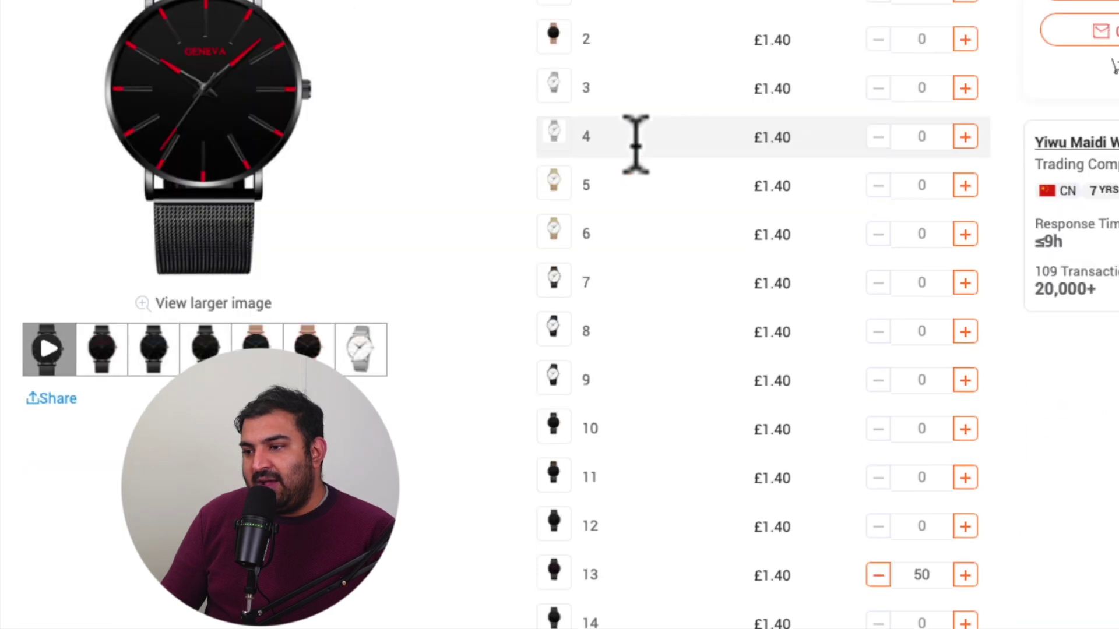
pyautogui.scroll(4, 674, 163)
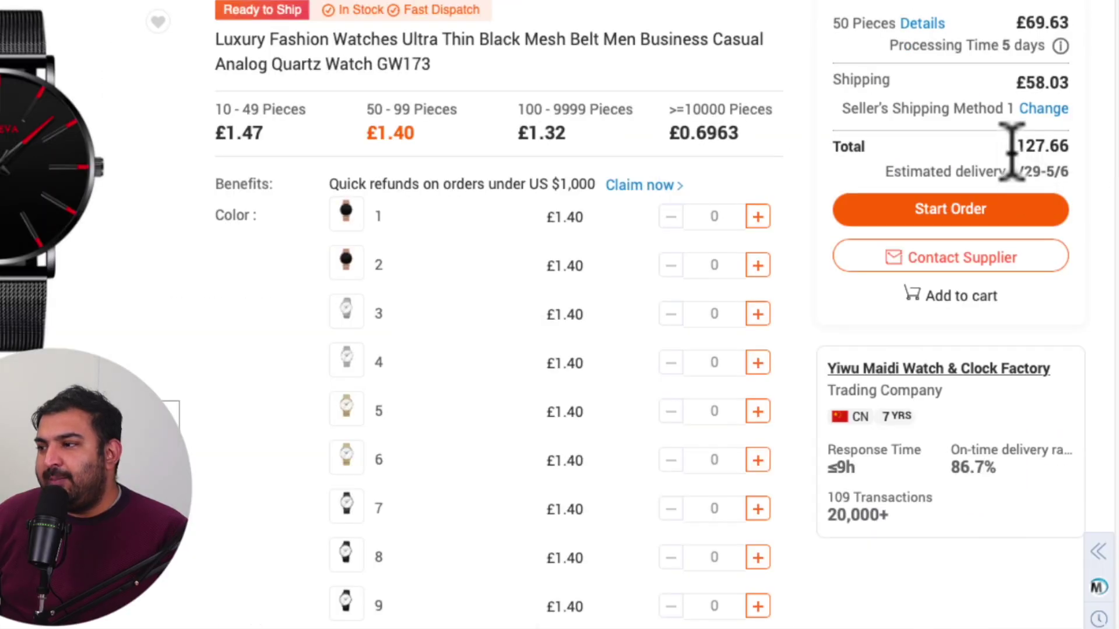
pyautogui.moveTo(1010, 147); pyautogui.dragTo(1059, 146)
pyautogui.click(1071, 149)
pyautogui.doubleClick(1068, 147)
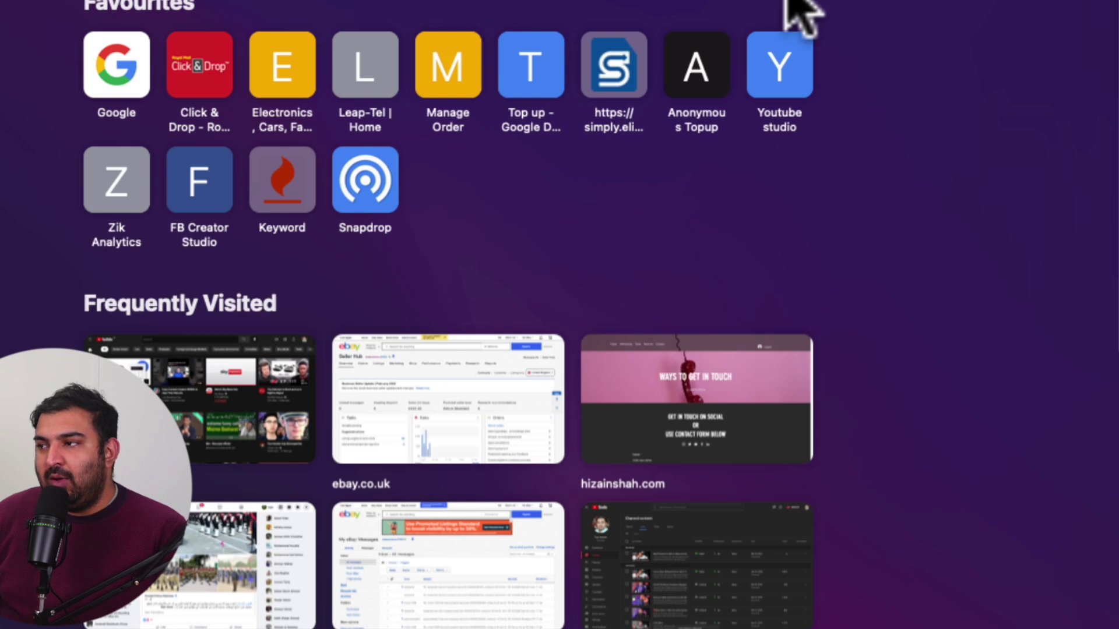
# - Open calculator.net in a new tab and divide 170 by 50 to get the landed cost per watch
pyautogui.write('calcula')
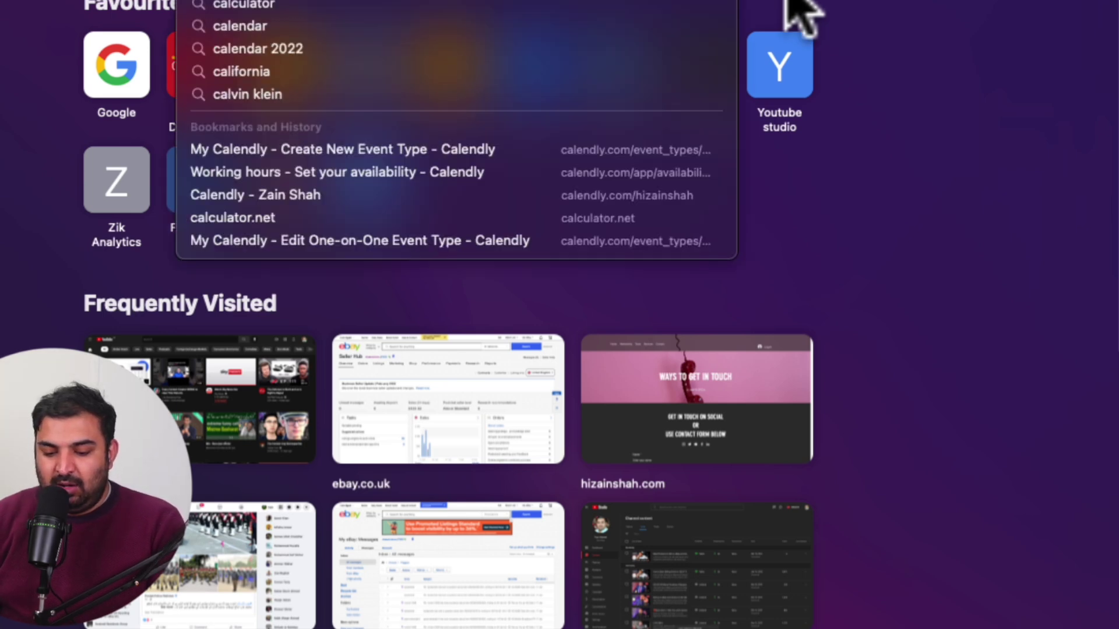
pyautogui.write('tor')
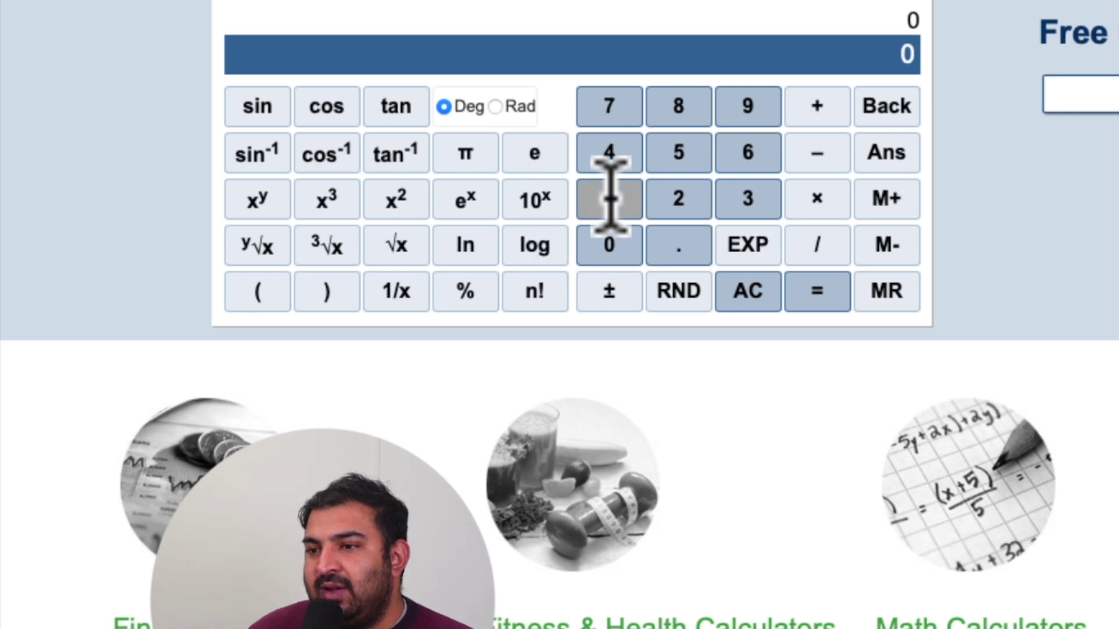
pyautogui.click(609, 199)
pyautogui.click(611, 108)
pyautogui.click(612, 247)
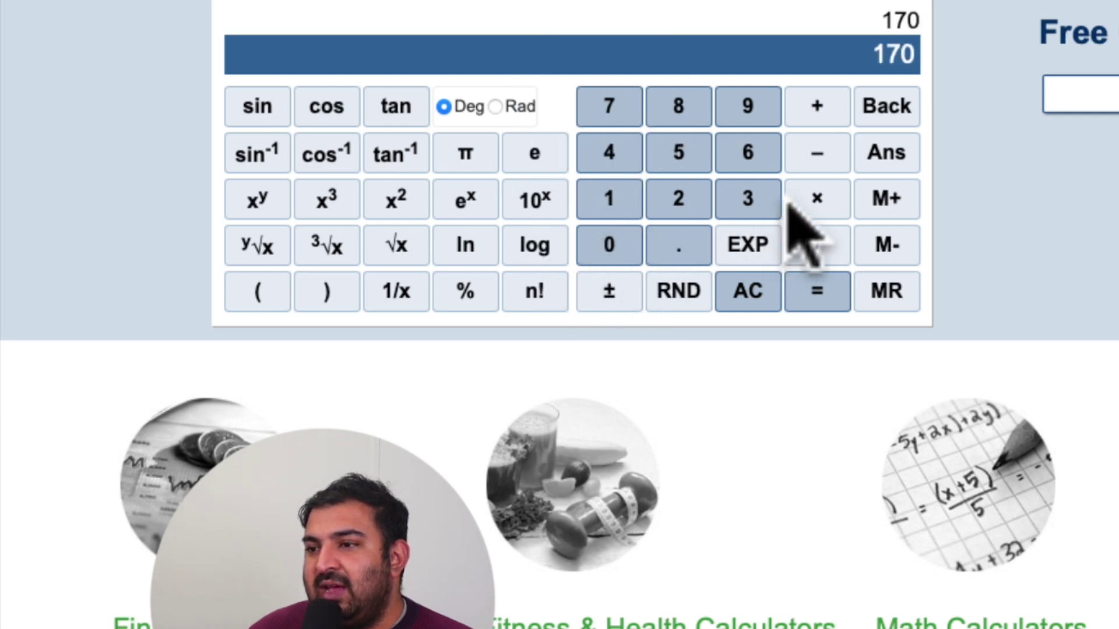
pyautogui.click(676, 152)
pyautogui.click(617, 254)
pyautogui.click(819, 291)
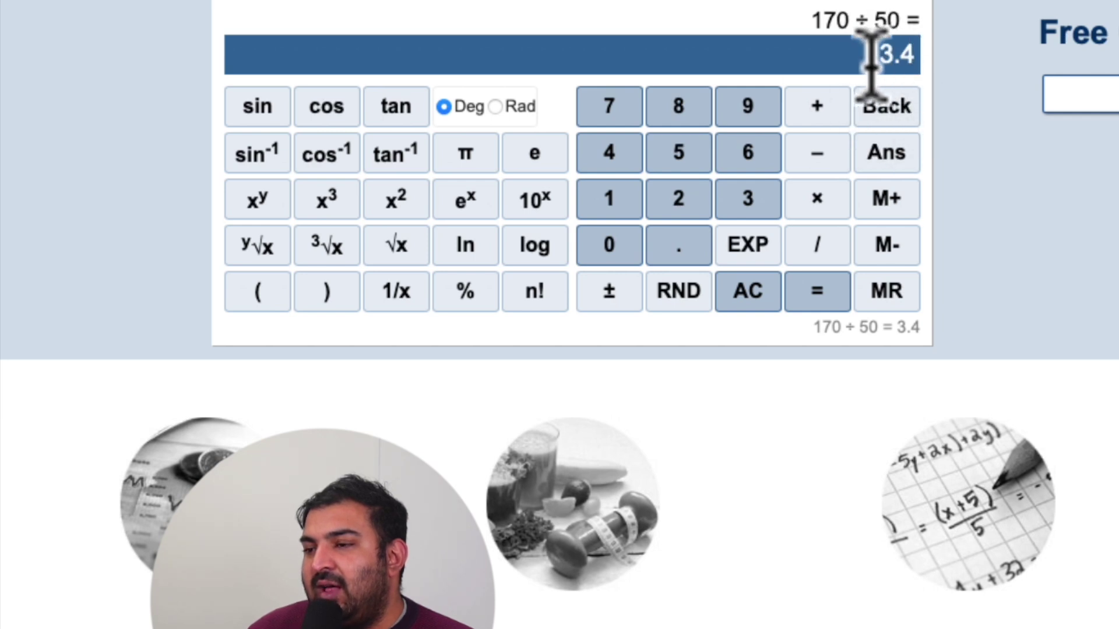
pyautogui.moveTo(876, 55); pyautogui.dragTo(915, 54)
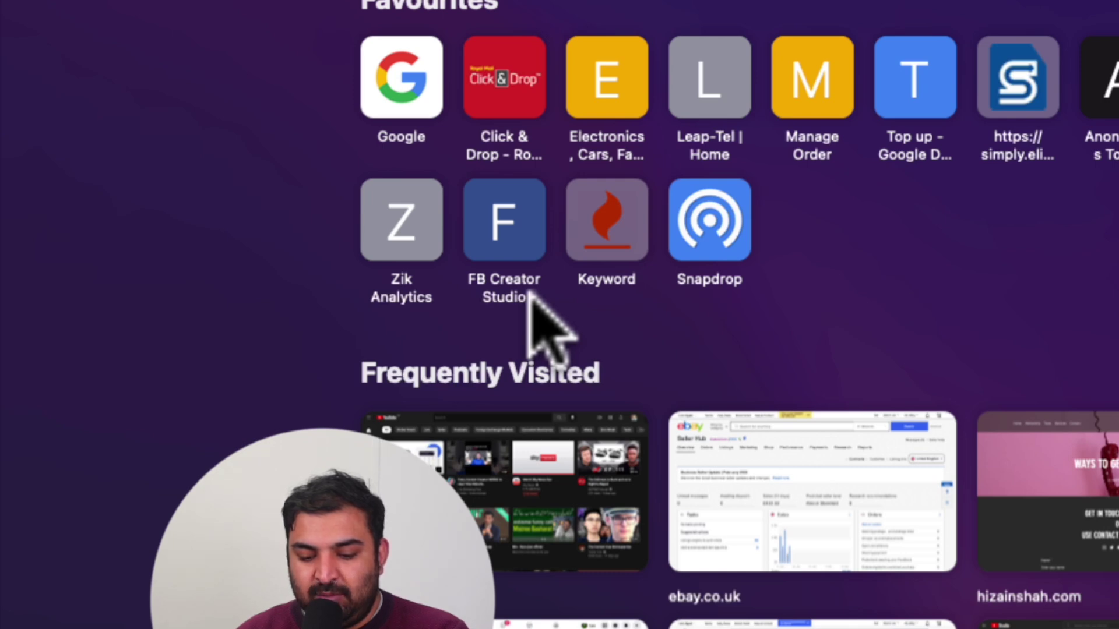
# - Search the web in a new tab for an eBay and PayPal fee calculator and open the 2022 eBay Fee Calculator UK
pyautogui.write('ebay and pa')
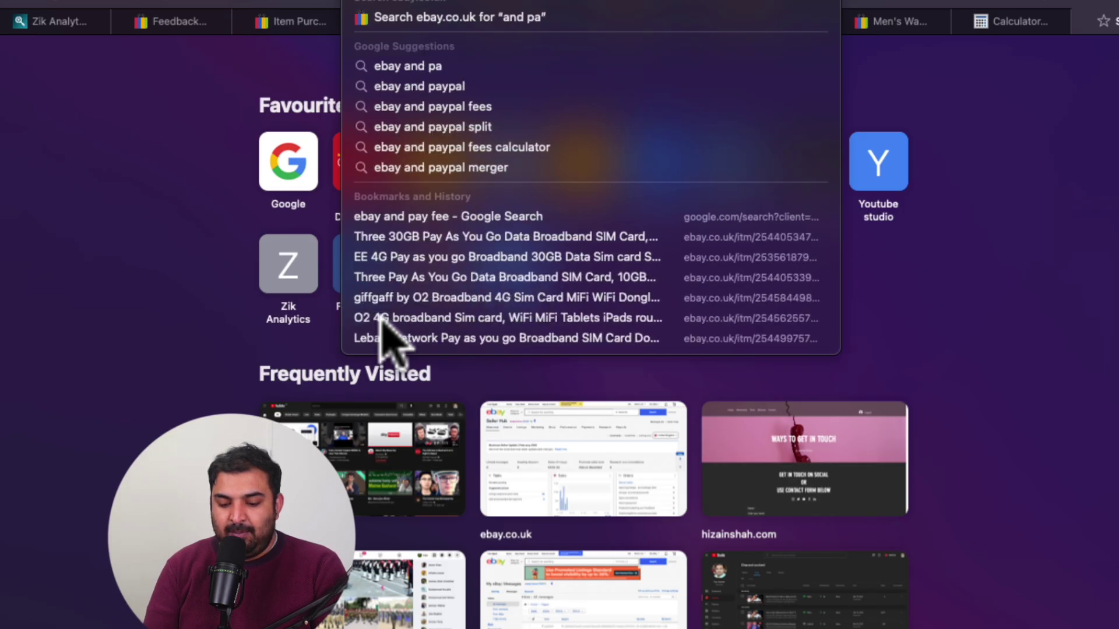
pyautogui.write('ypal fee ca')
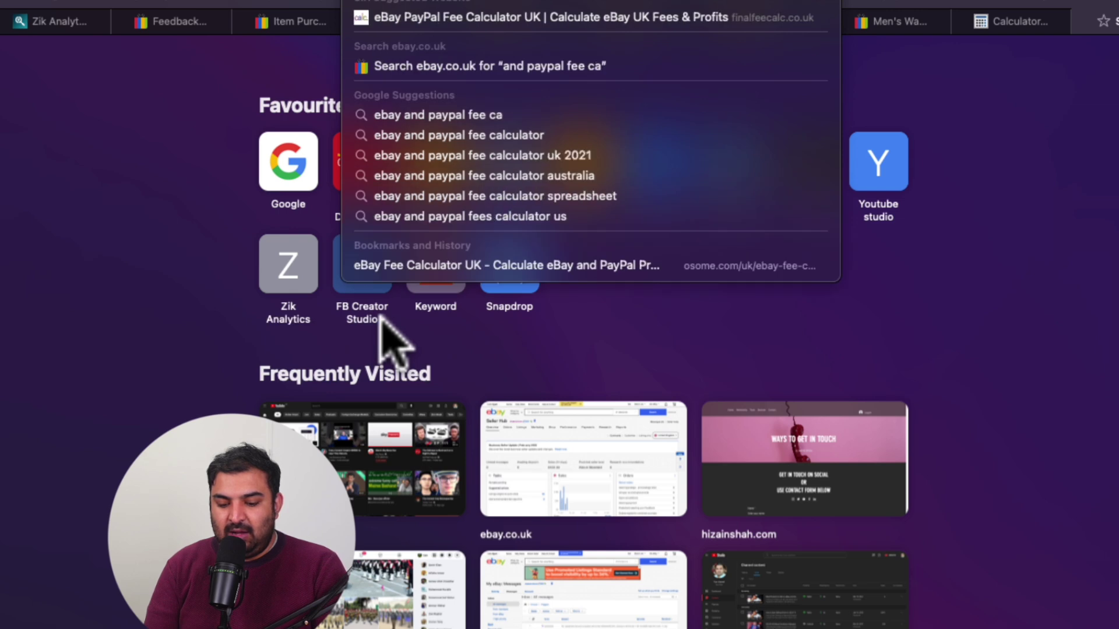
pyautogui.write('lcultor')
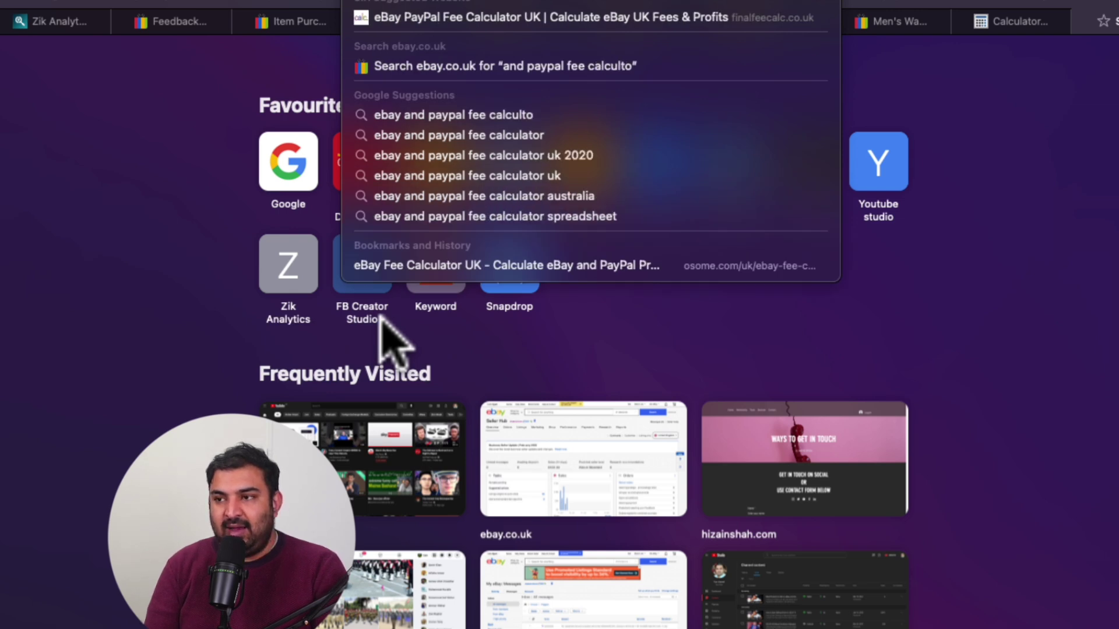
pyautogui.press('Return')
pyautogui.click(329, 306)
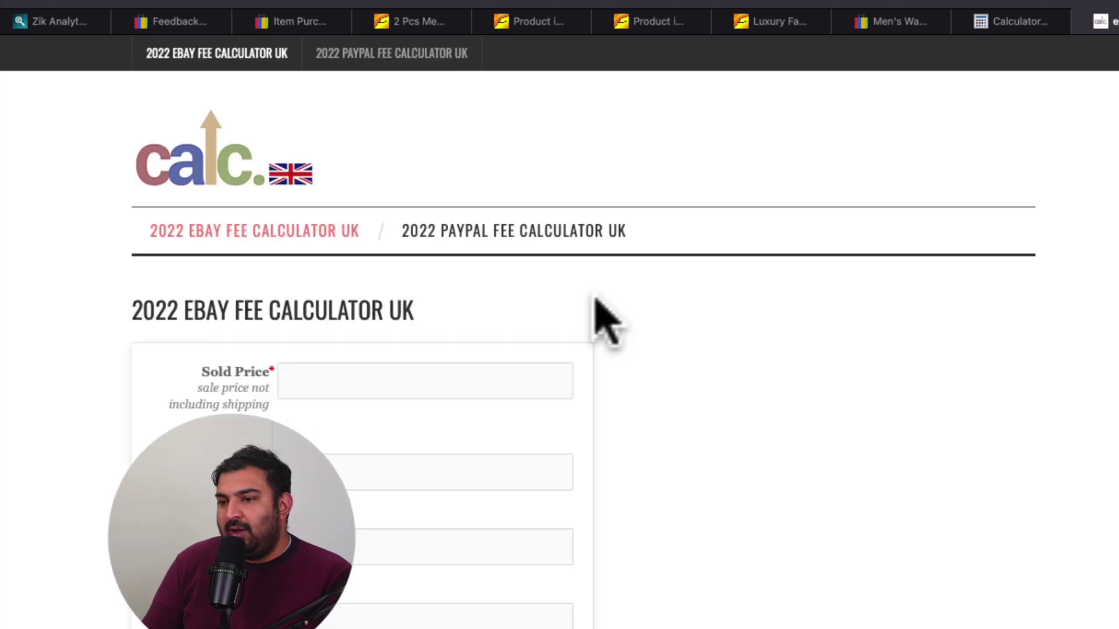
pyautogui.scroll(-1, 594, 312)
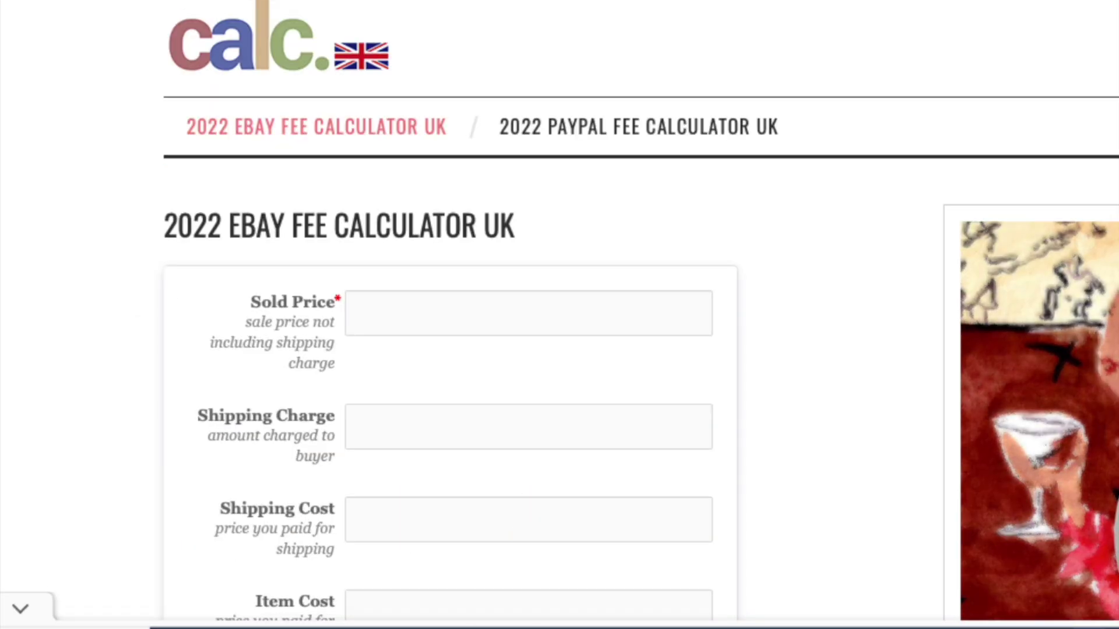
# - Set the sold price to 13.99, the shipping charge to 0 and the shipping cost to 3 in the fee calculator
pyautogui.click(430, 302)
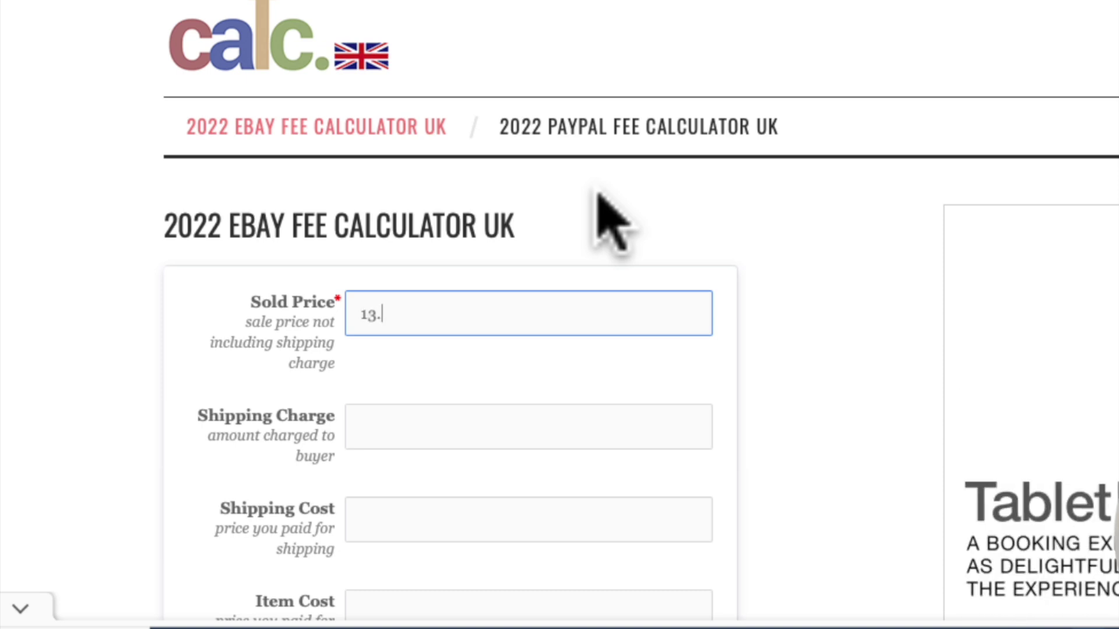
pyautogui.scroll(-4, 597, 195)
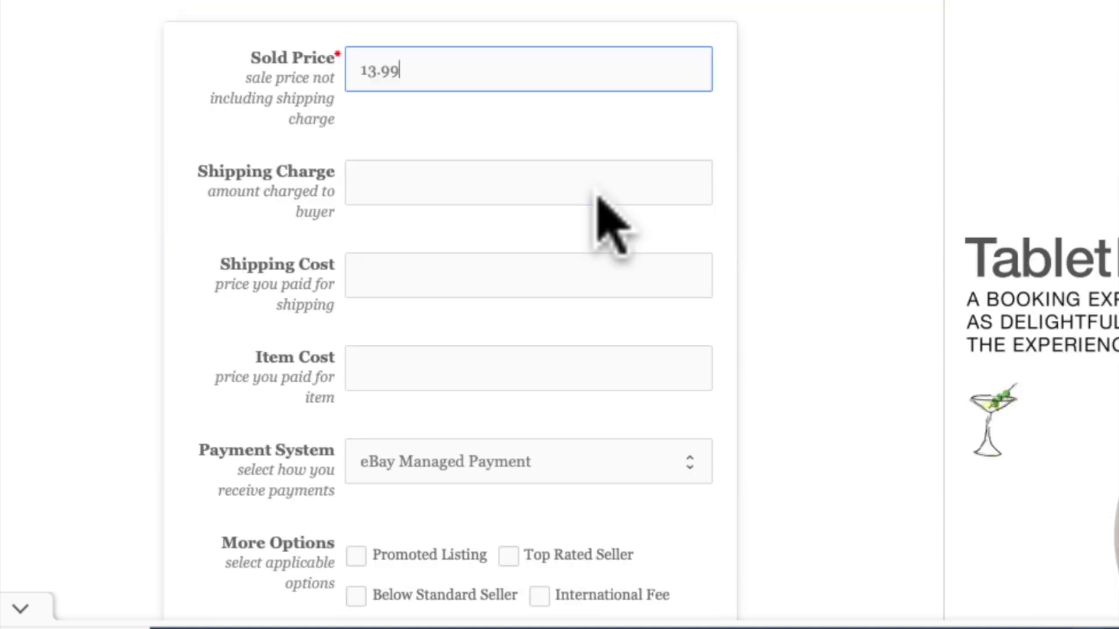
pyautogui.click(488, 194)
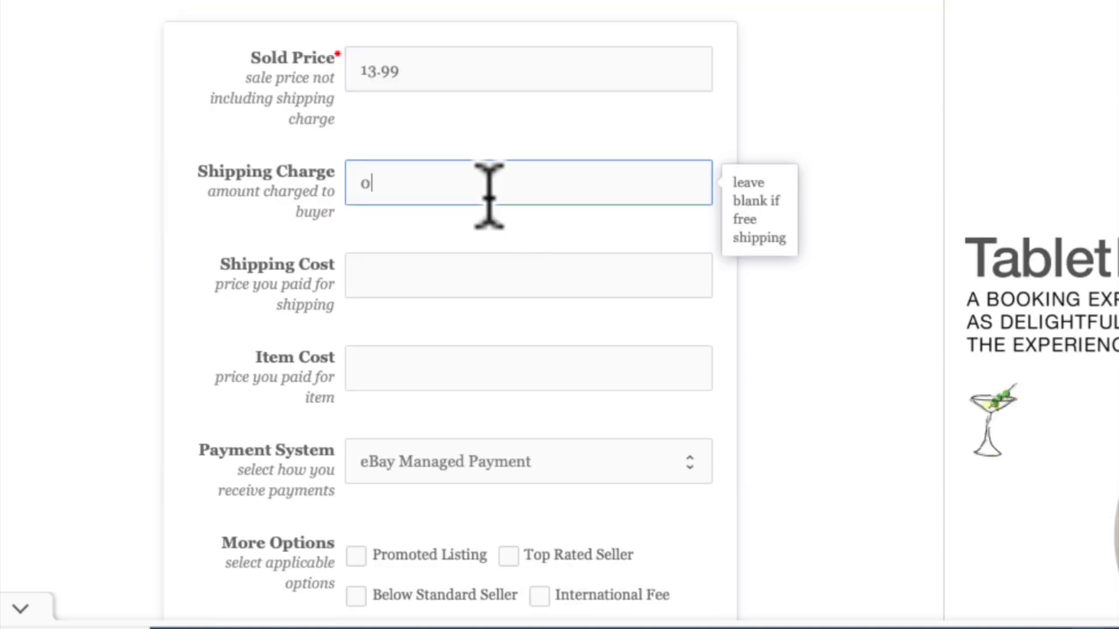
pyautogui.click(476, 282)
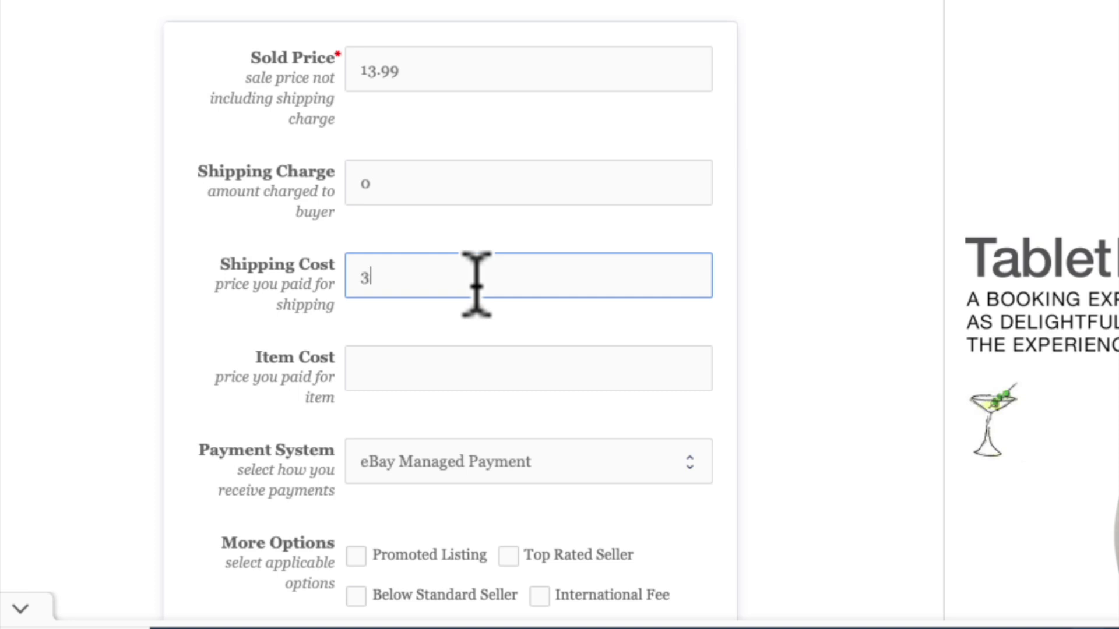
# - Set the item cost to 3.40 and check the calculated eBay fee and total profit
pyautogui.scroll(-1, 476, 284)
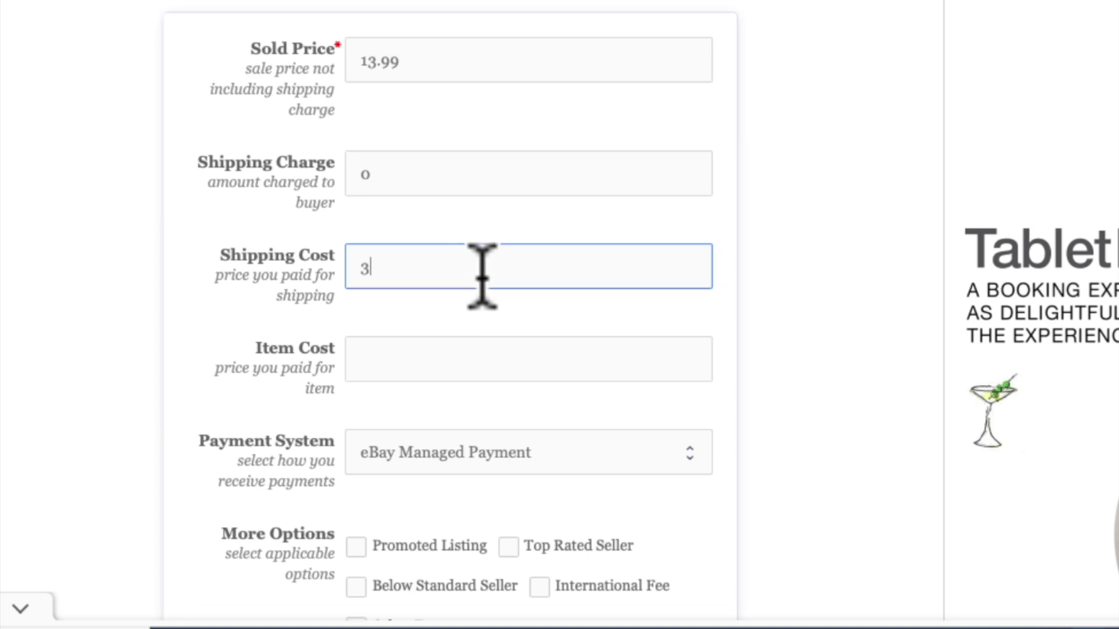
pyautogui.click(422, 344)
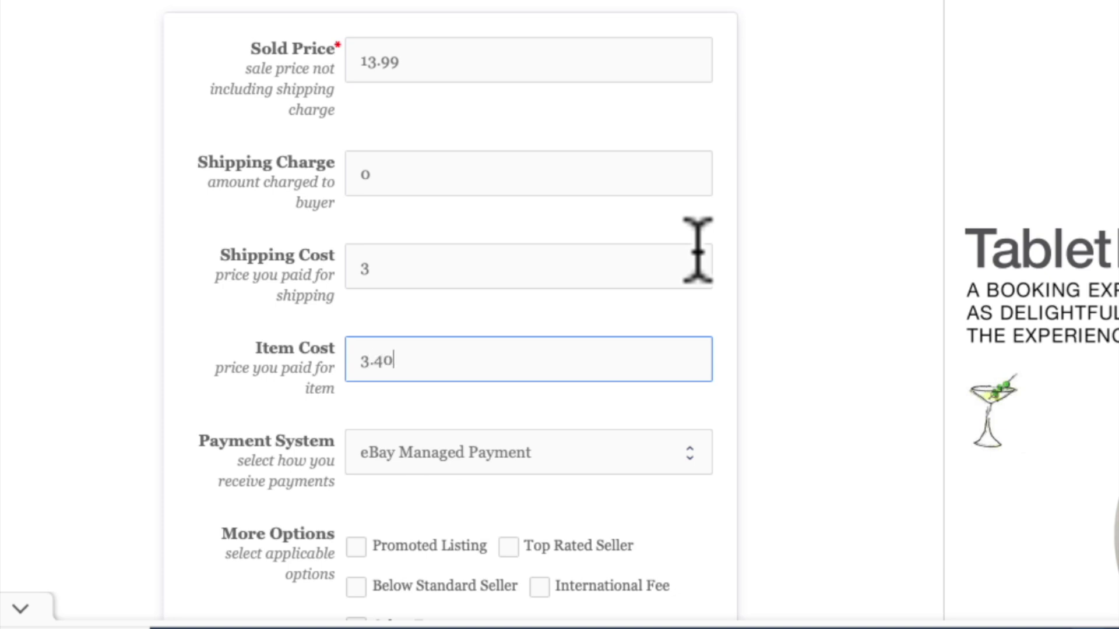
pyautogui.click(862, 381)
pyautogui.scroll(-5, 865, 383)
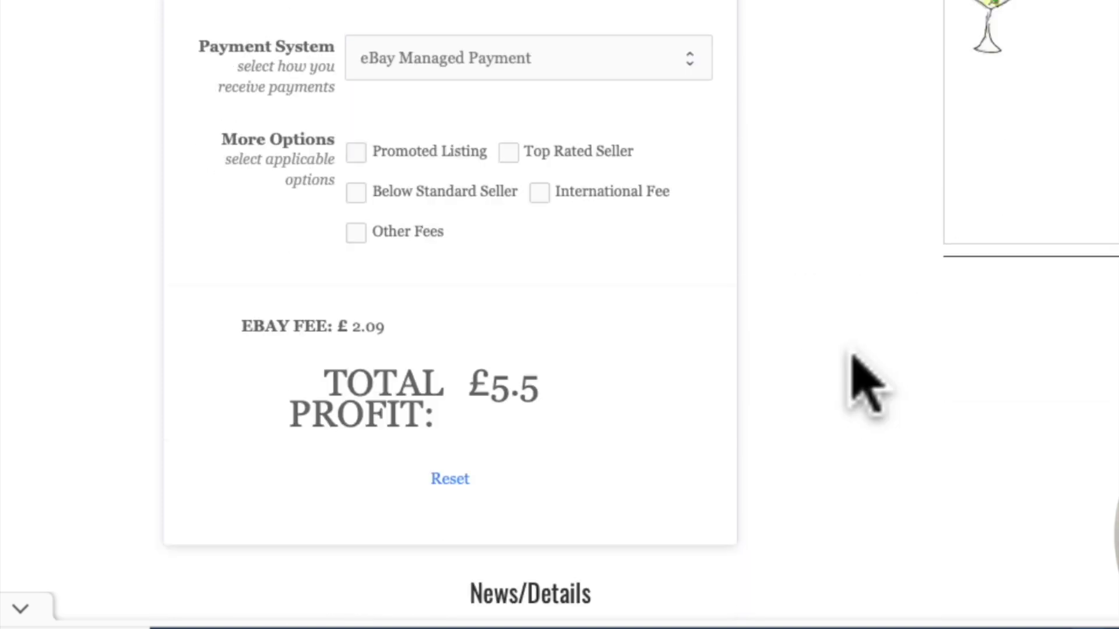
pyautogui.scroll(-1, 851, 386)
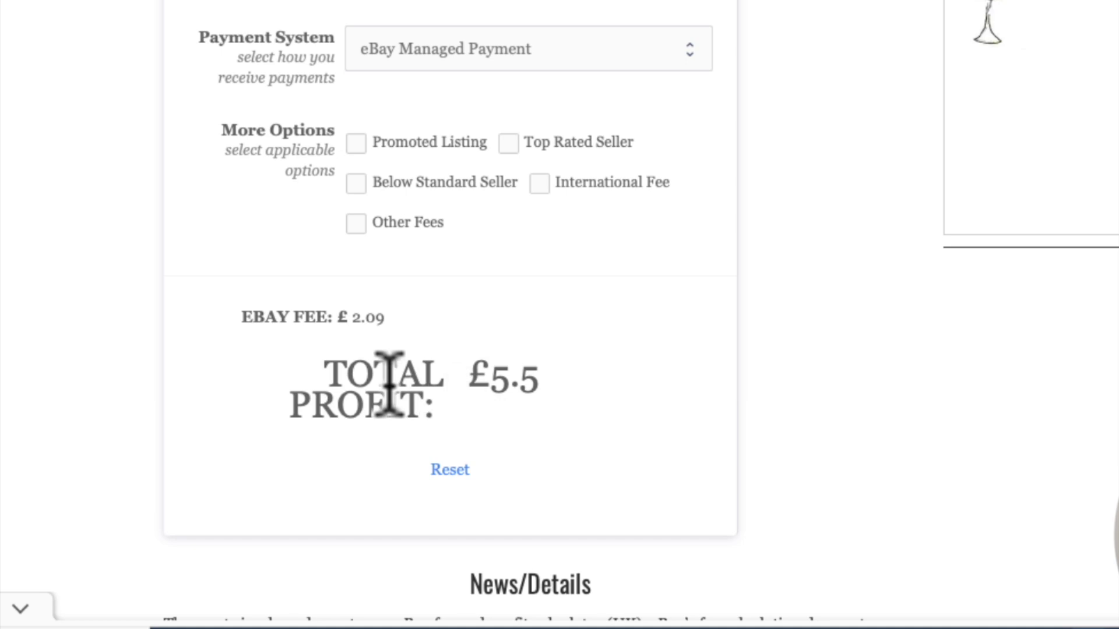
# - Highlight the total profit line in the fee calculator results to review the profit per watch
pyautogui.click(527, 390)
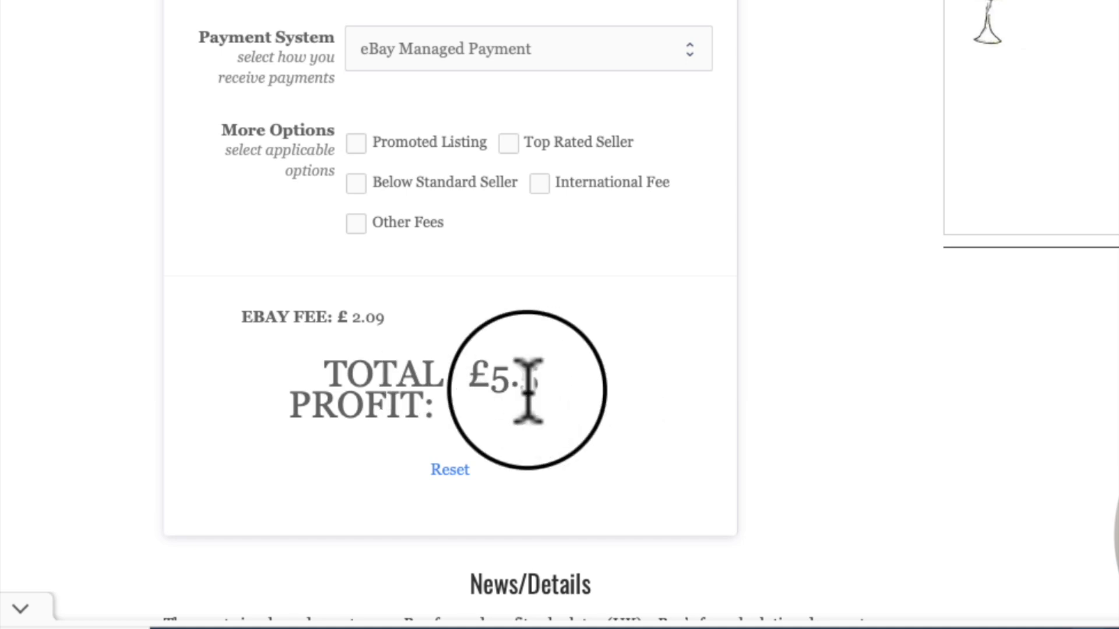
pyautogui.doubleClick(528, 390)
pyautogui.moveTo(527, 390); pyautogui.dragTo(328, 378)
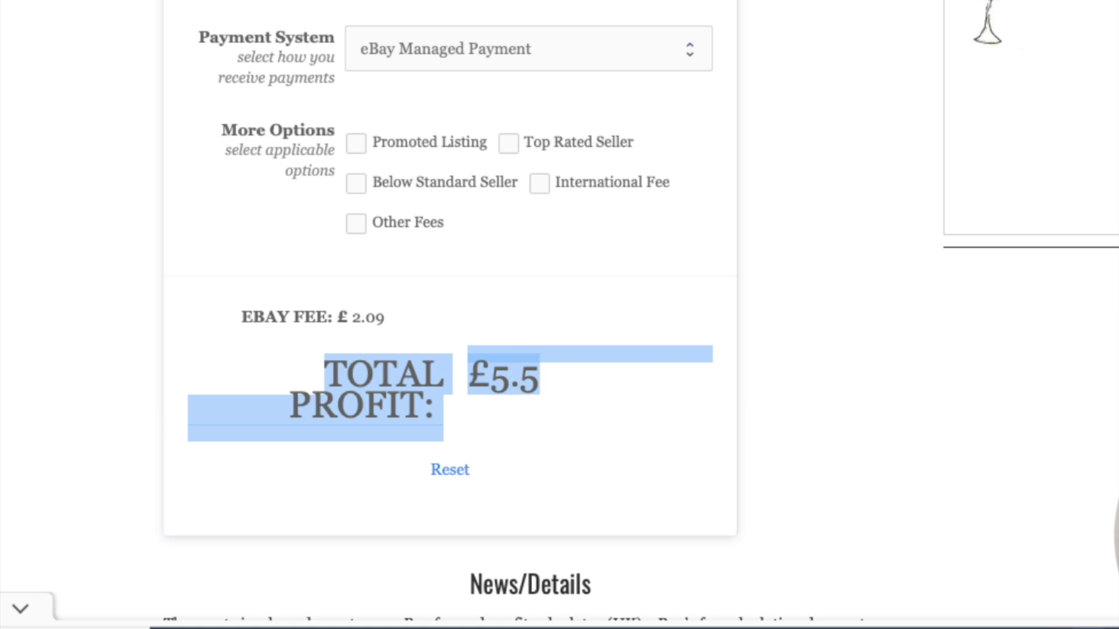
# - Return to the product research results and view the available source websites in the supplier settings without changing the selection
pyautogui.hotkey('ctrl', 'Tab')
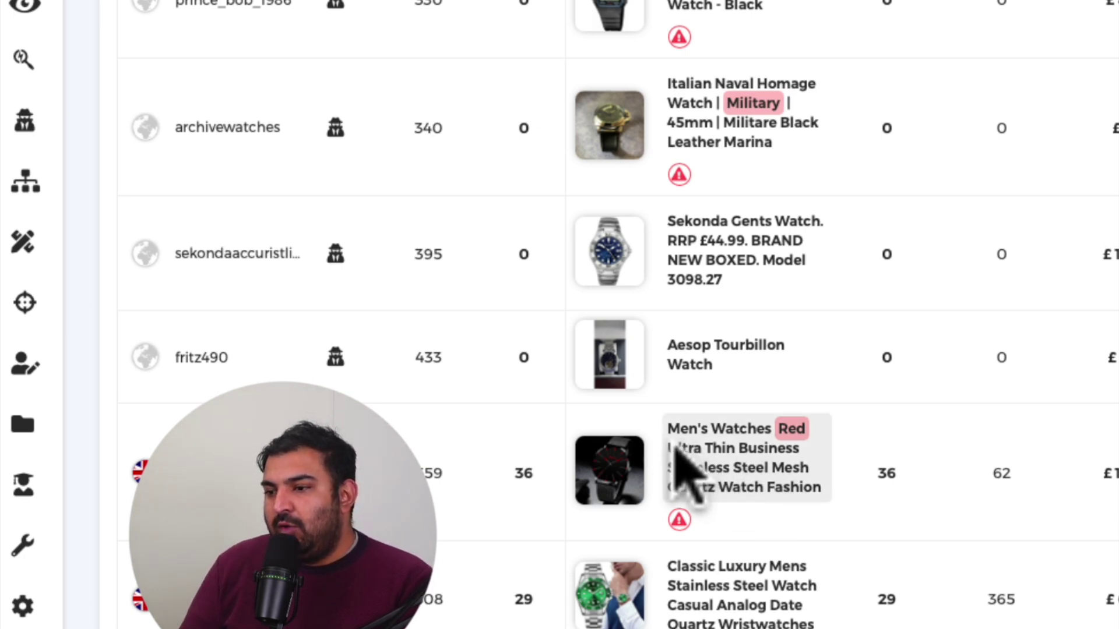
pyautogui.scroll(-1, 674, 457)
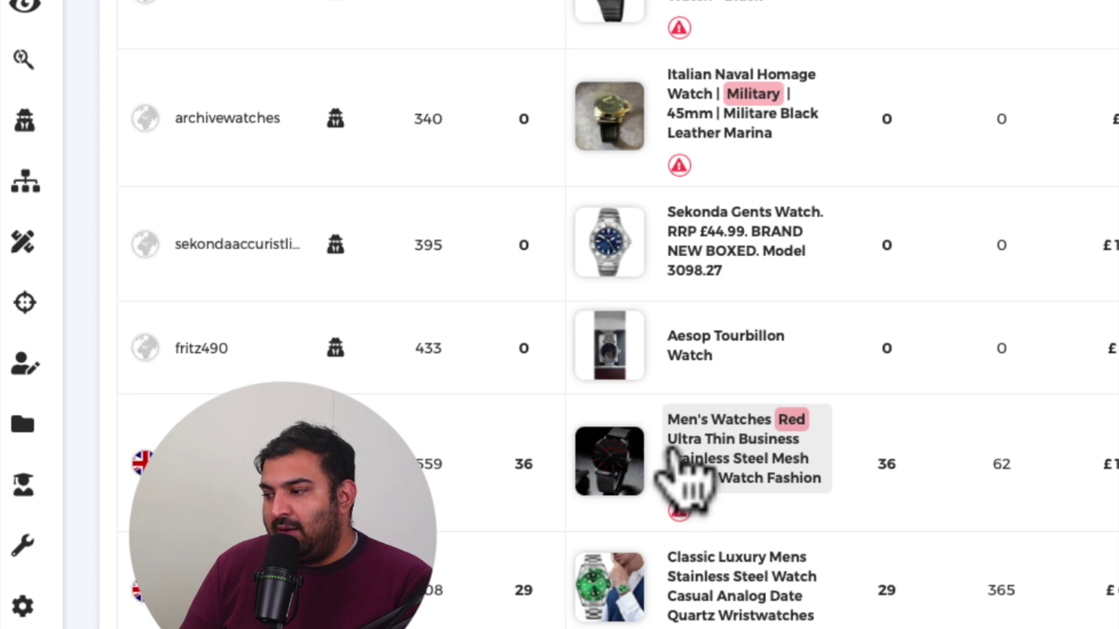
pyautogui.scroll(-1, 675, 454)
pyautogui.scroll(-1, 676, 447)
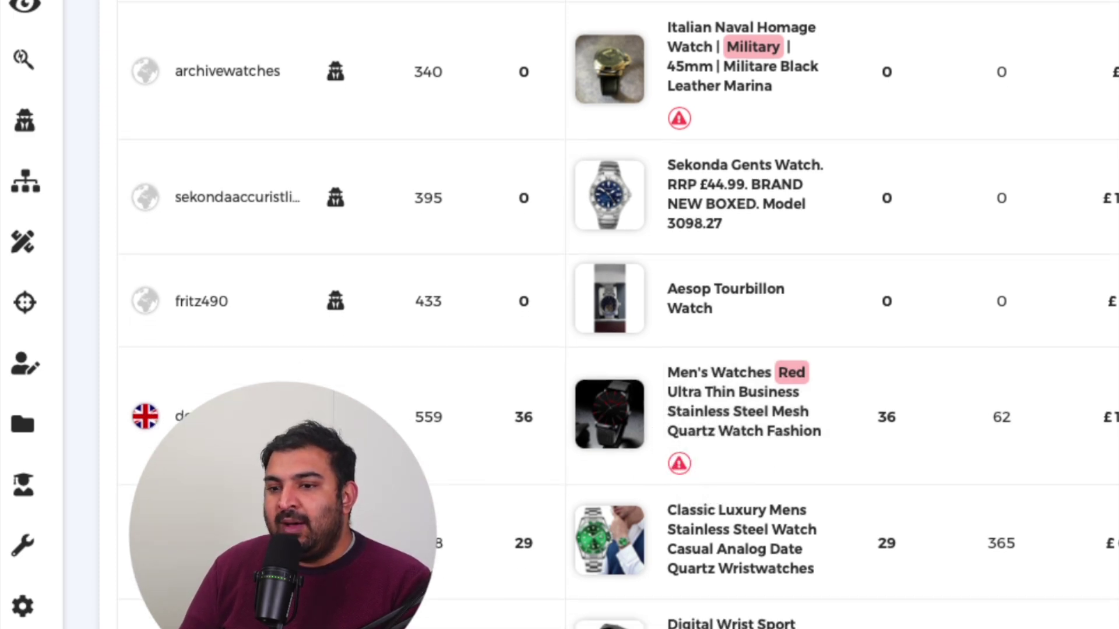
pyautogui.click(26, 547)
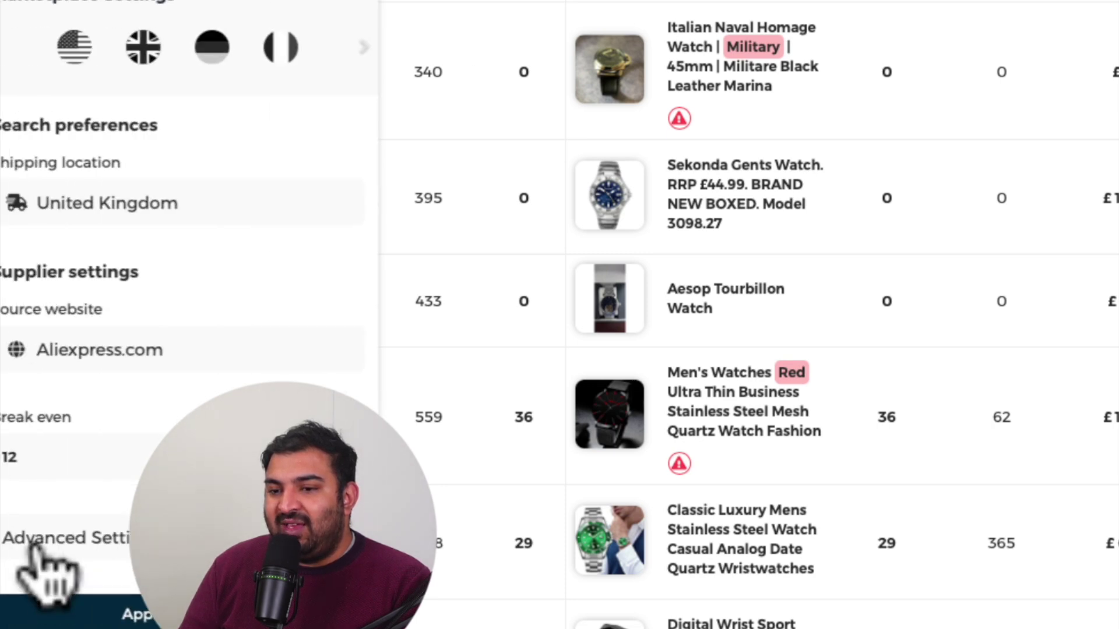
pyautogui.click(206, 353)
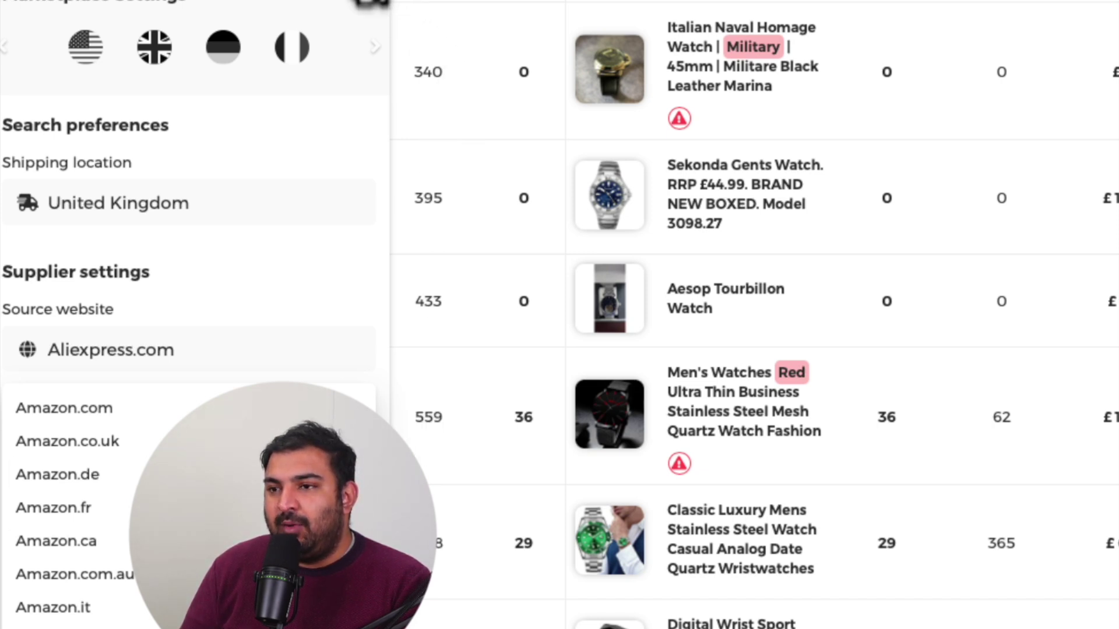
pyautogui.click(372, 3)
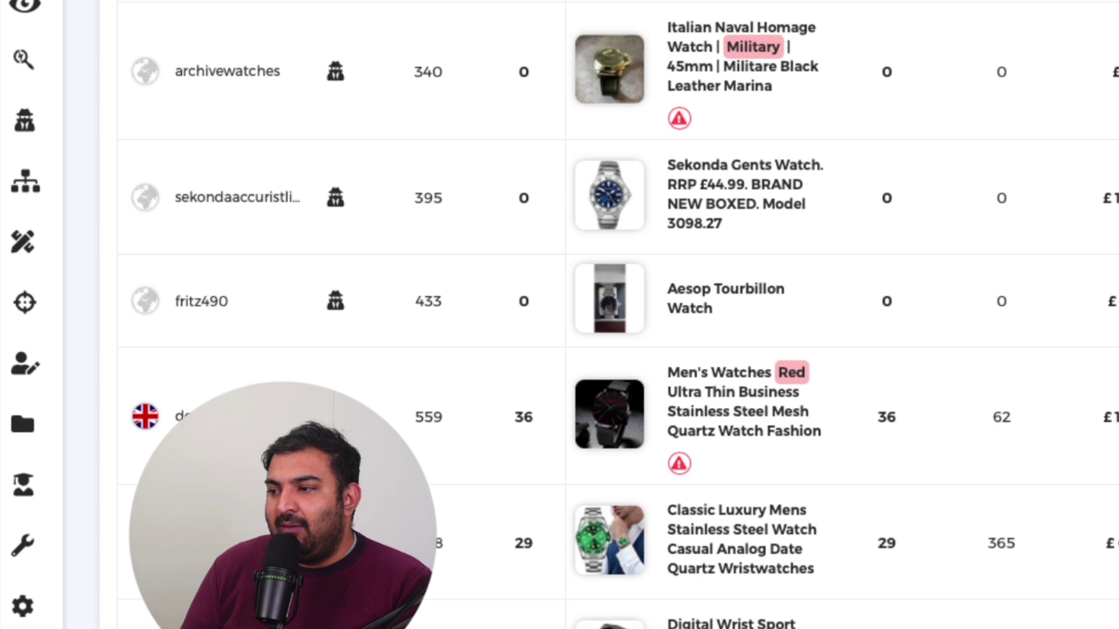
# - Open the matching AliExpress listing for the red ultra-thin mesh watch and check its price and UK shipping
pyautogui.click(717, 396)
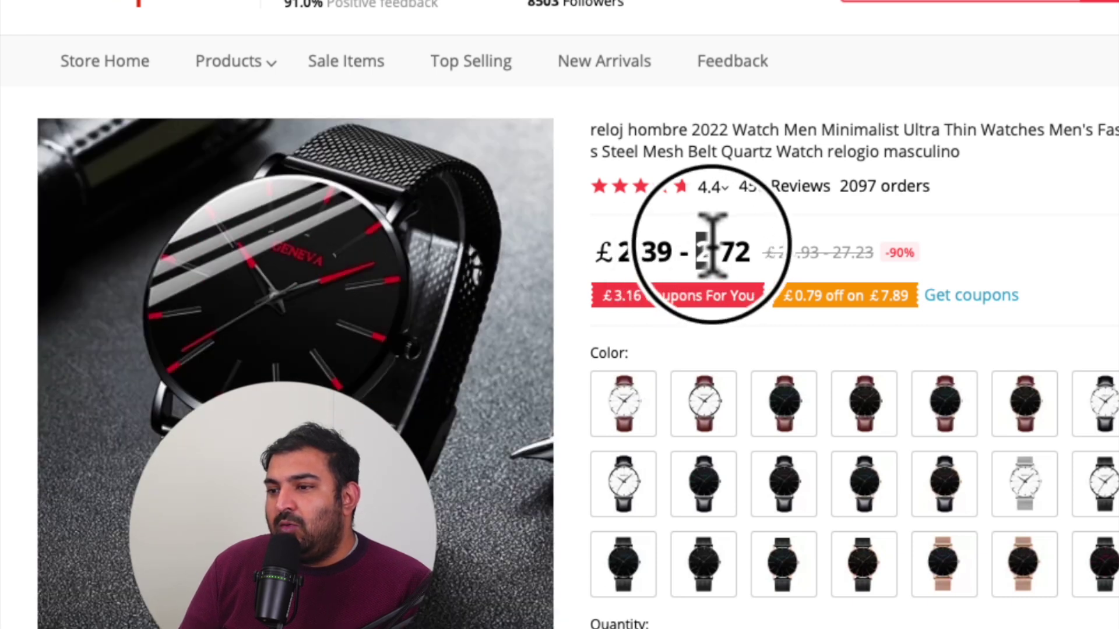
pyautogui.moveTo(711, 242); pyautogui.dragTo(749, 250)
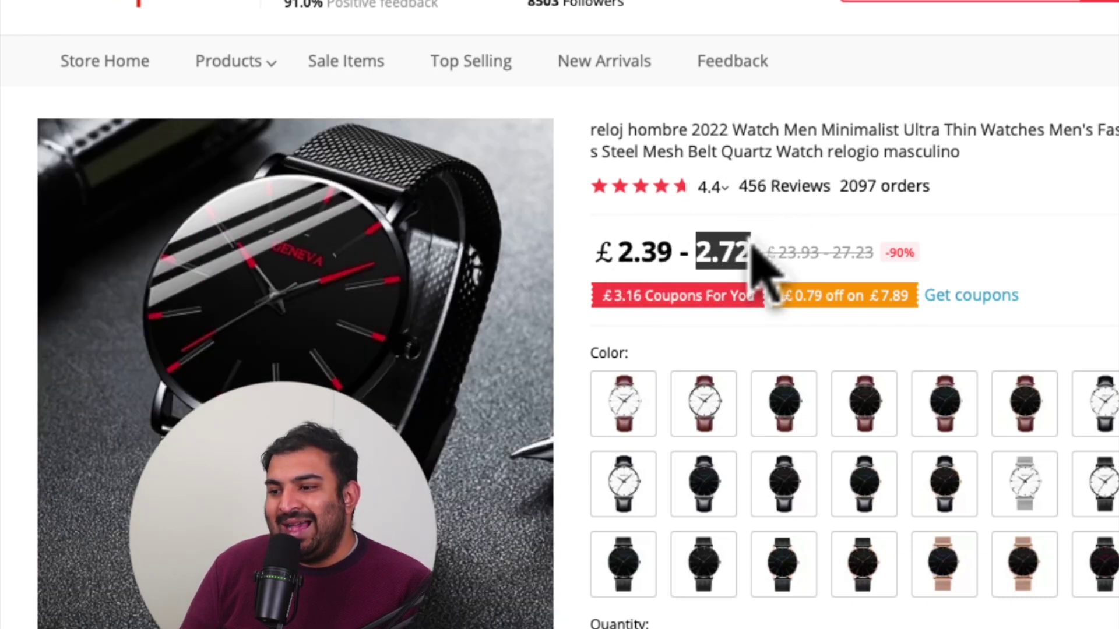
pyautogui.scroll(-5, 752, 259)
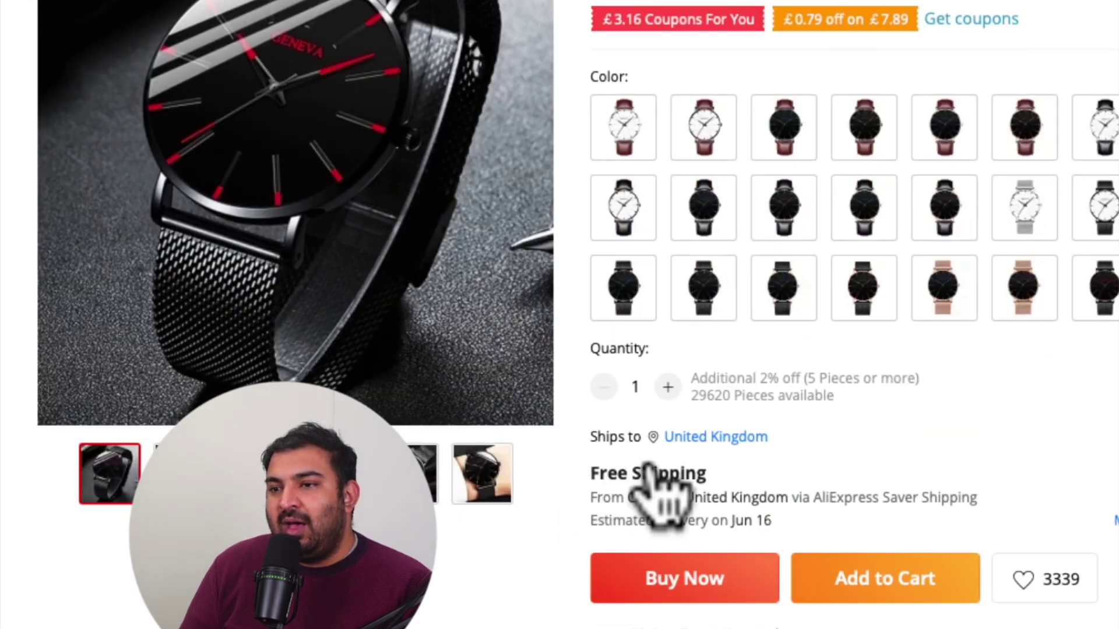
pyautogui.scroll(2, 751, 466)
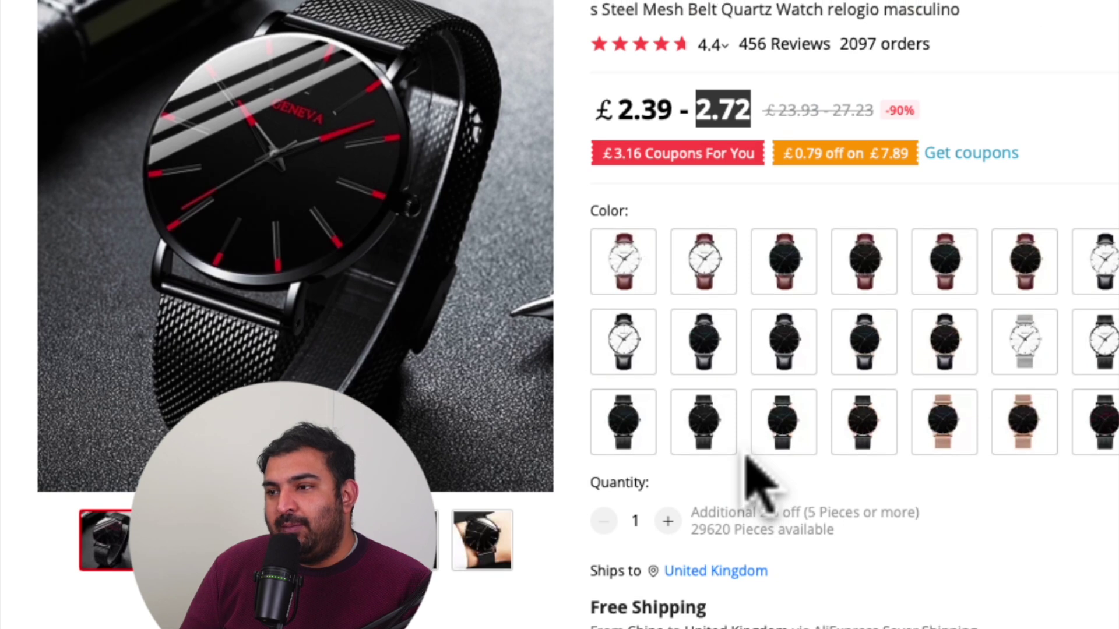
pyautogui.scroll(1, 749, 350)
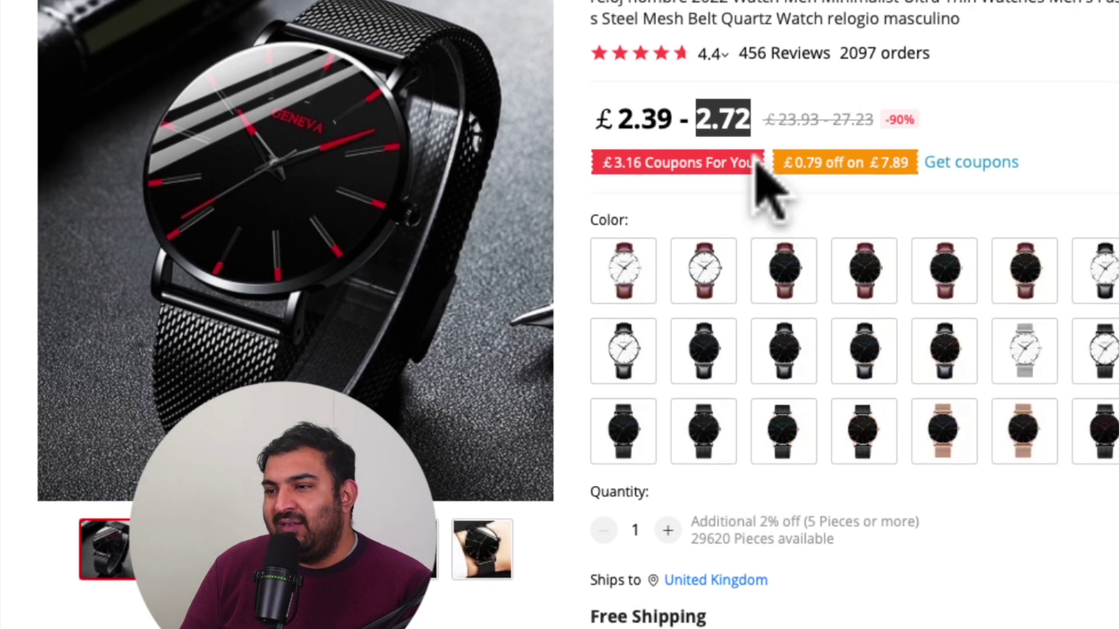
pyautogui.doubleClick(715, 118)
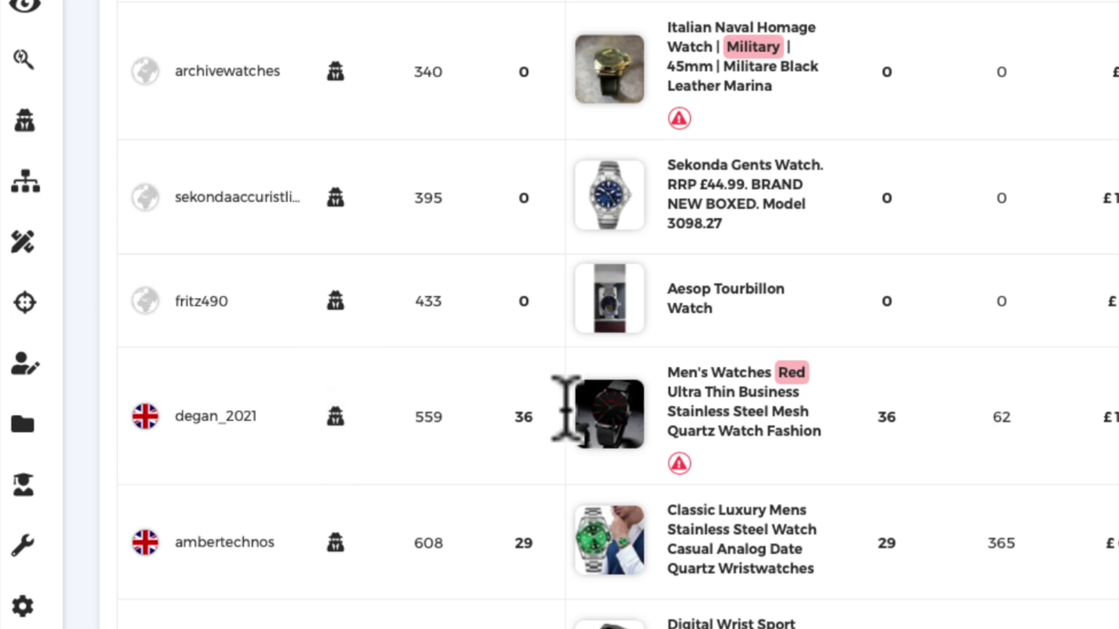
# - Open the competitor research for the UK seller of the red ultra-thin mesh watch and check their statistics and top-selling products
pyautogui.moveTo(612, 407)
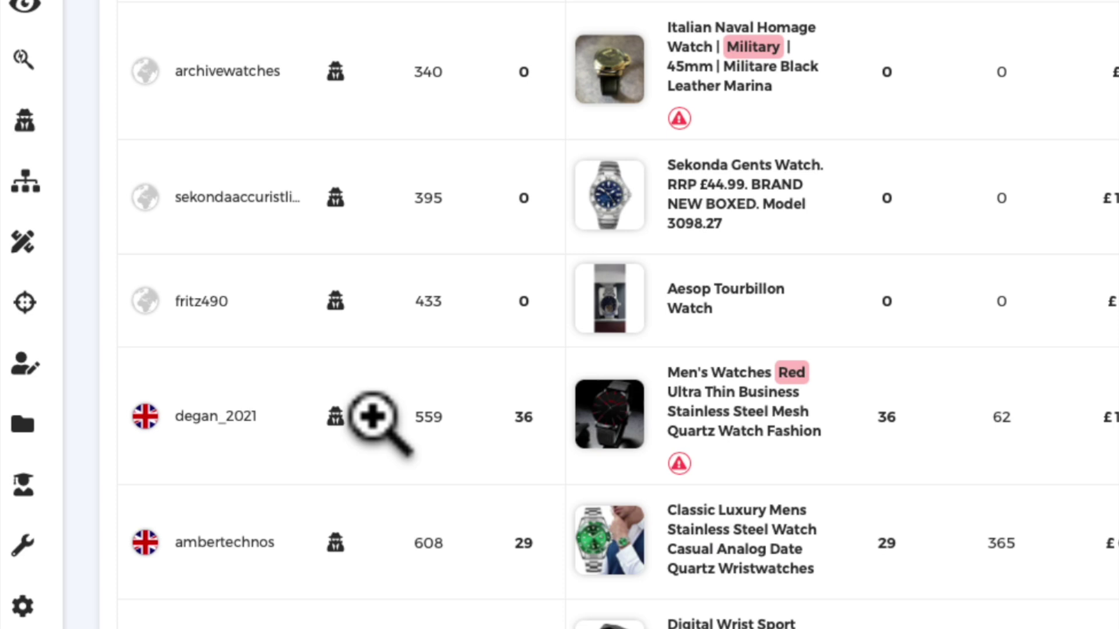
pyautogui.click(334, 414)
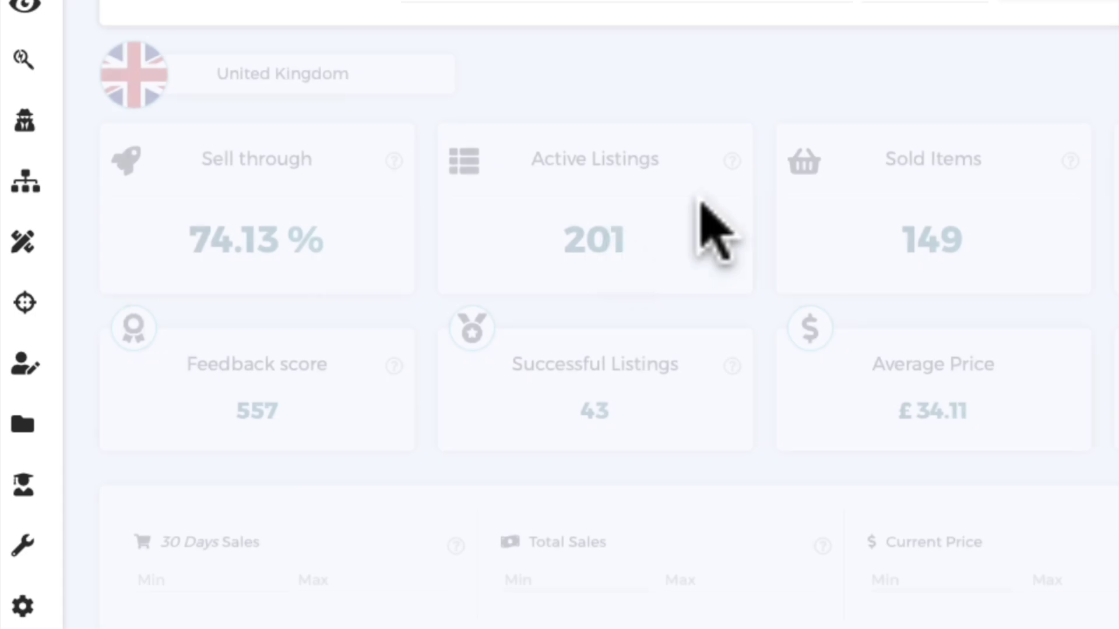
pyautogui.scroll(-8, 696, 350)
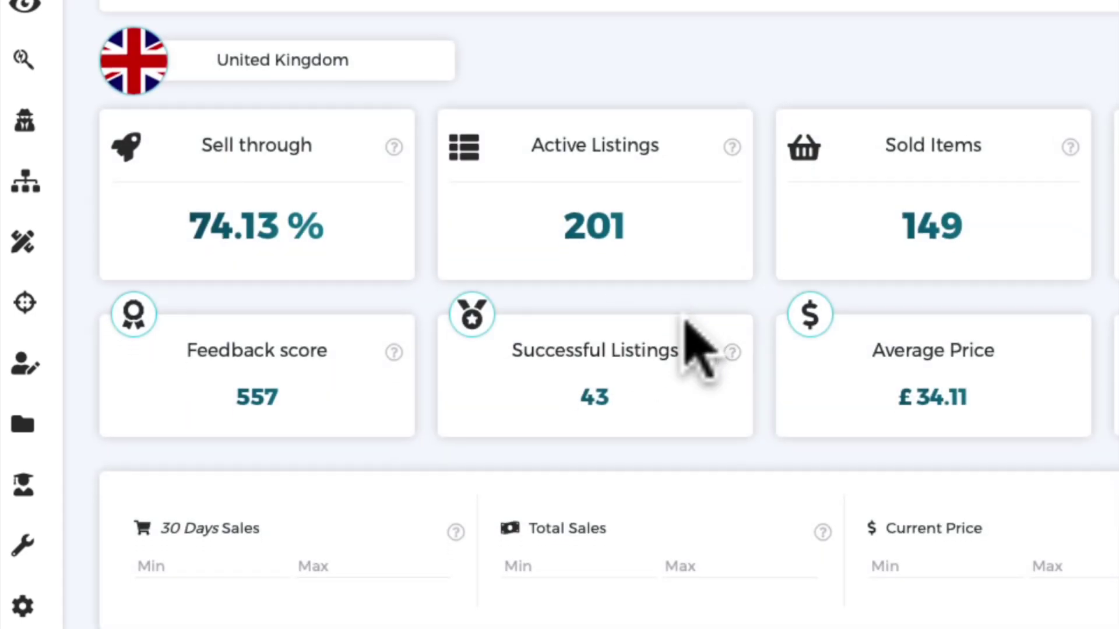
pyautogui.scroll(-2, 688, 332)
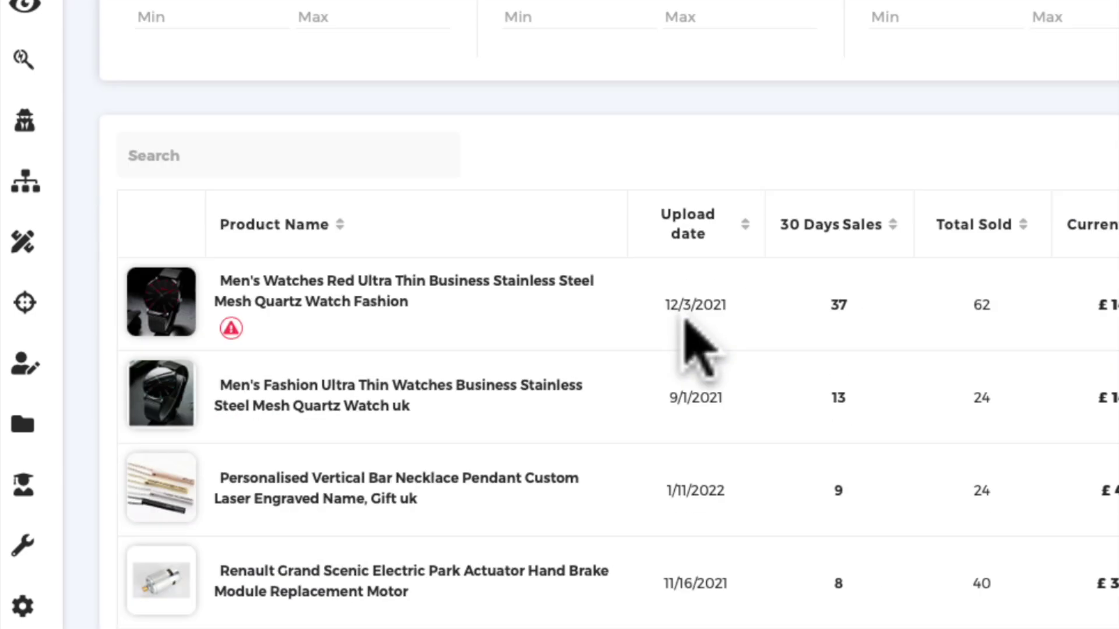
pyautogui.scroll(-3, 583, 300)
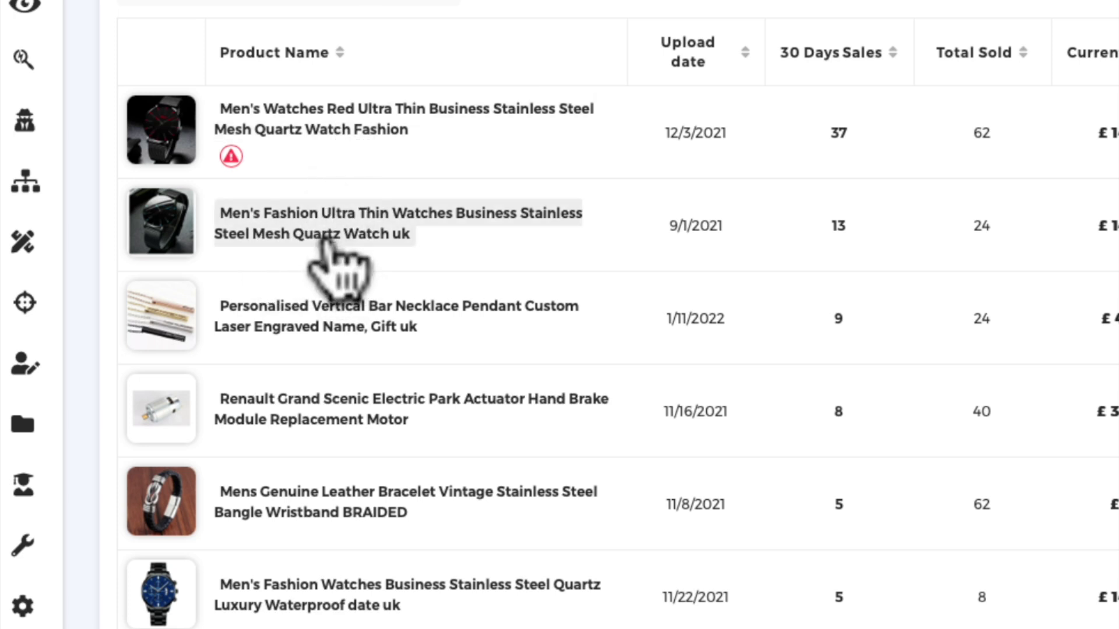
pyautogui.scroll(-1, 324, 245)
pyautogui.scroll(-6, 290, 322)
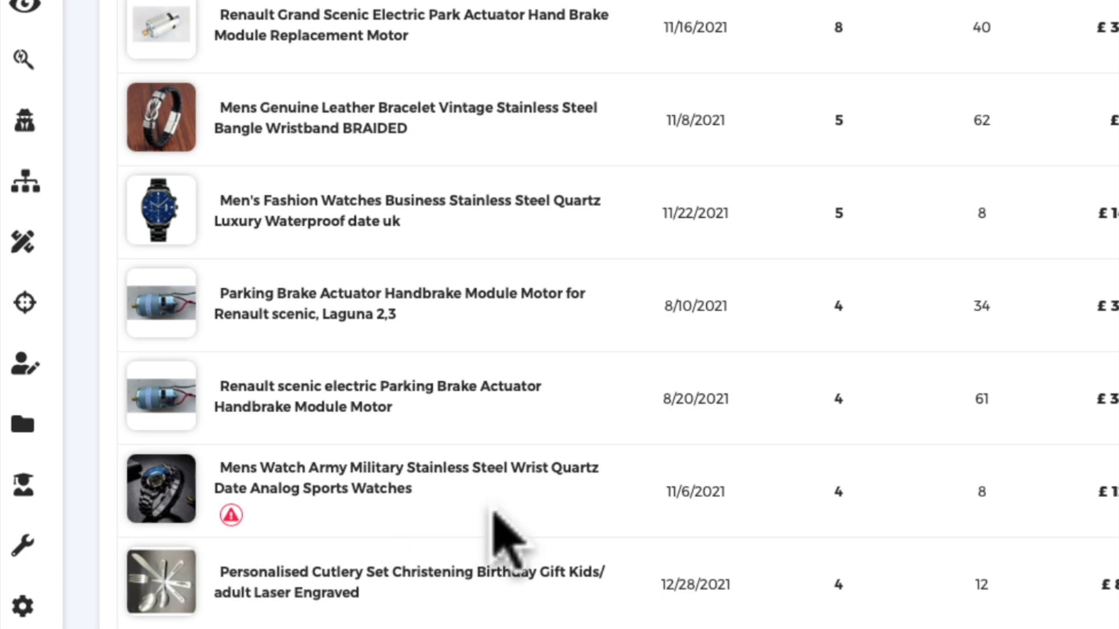
# - Examine the seller's feedback score and product list for other items with steady 30-day sales
pyautogui.scroll(15, 512, 425)
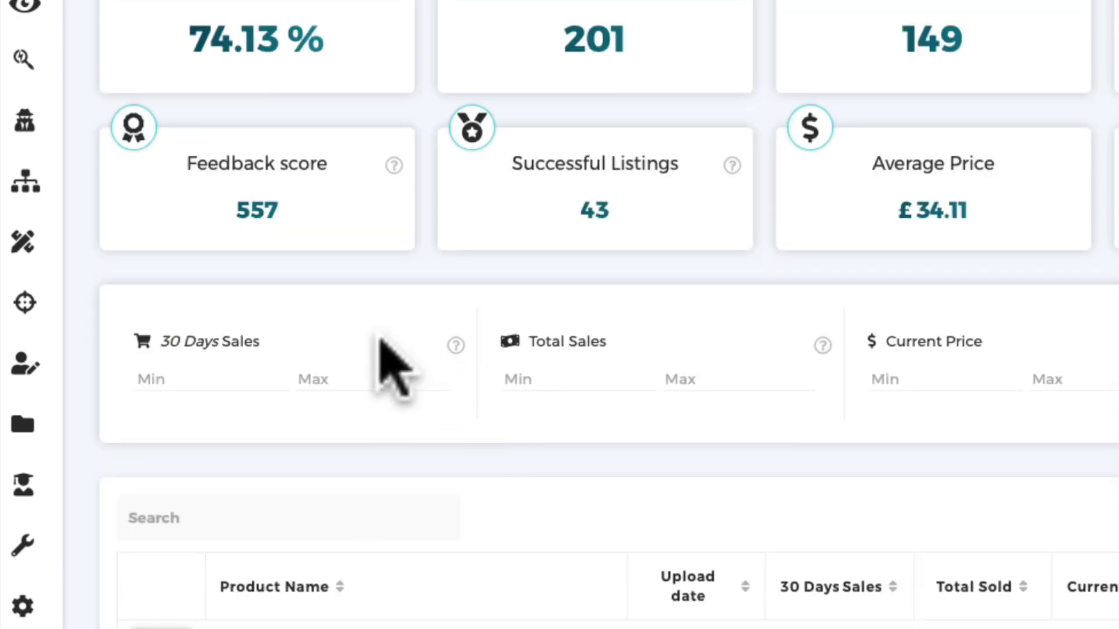
pyautogui.scroll(3, 387, 365)
pyautogui.scroll(-4, 388, 362)
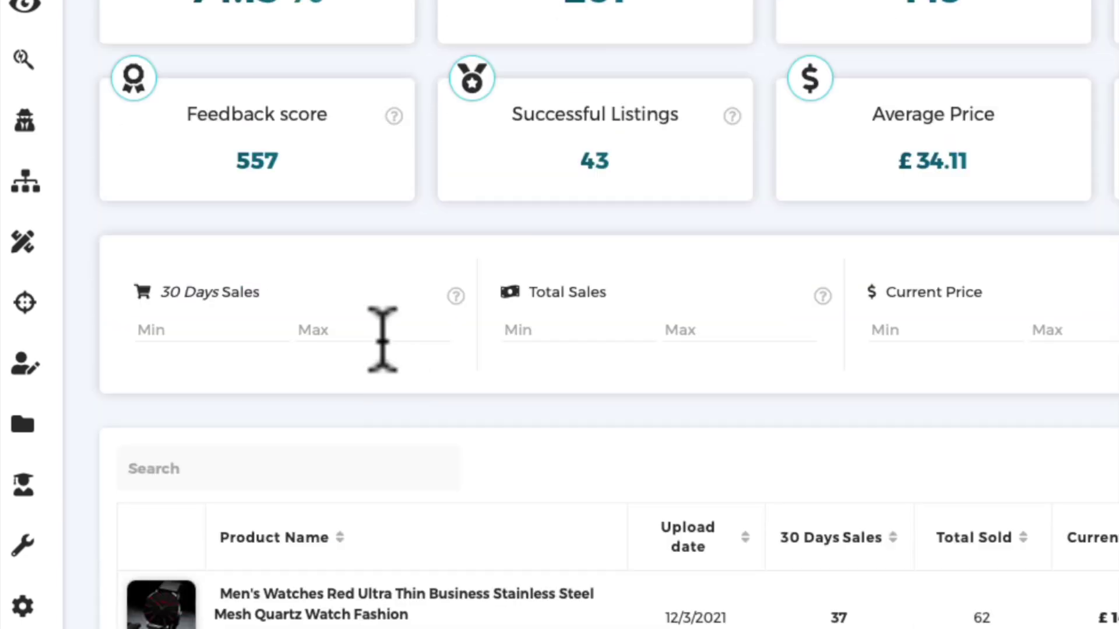
pyautogui.scroll(-10, 387, 329)
pyautogui.scroll(-2, 420, 361)
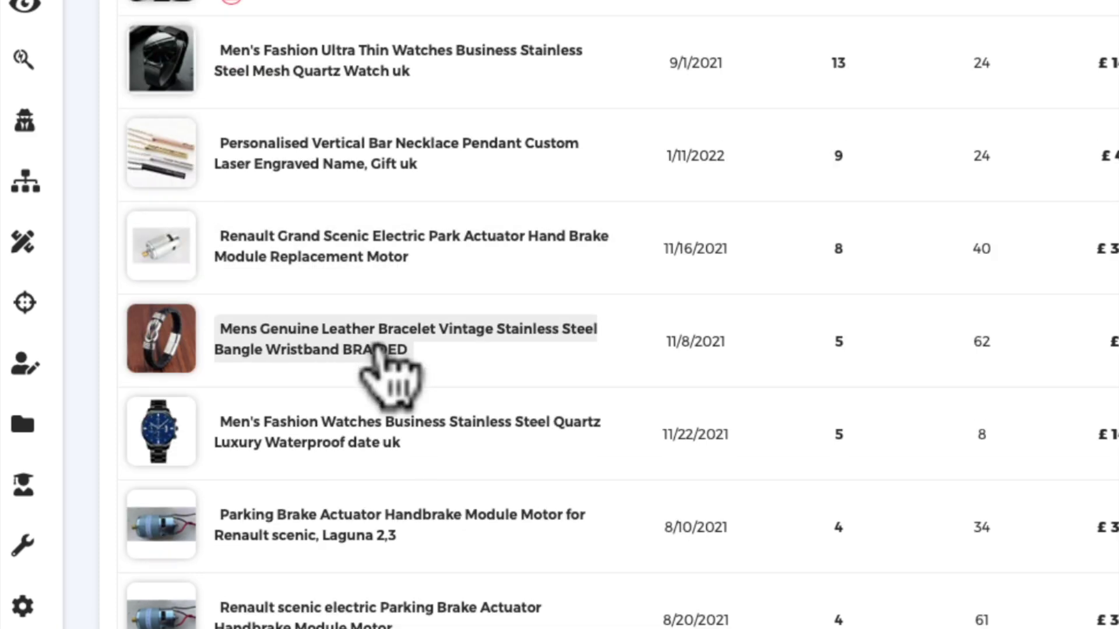
pyautogui.scroll(-1, 387, 362)
pyautogui.scroll(-5, 390, 314)
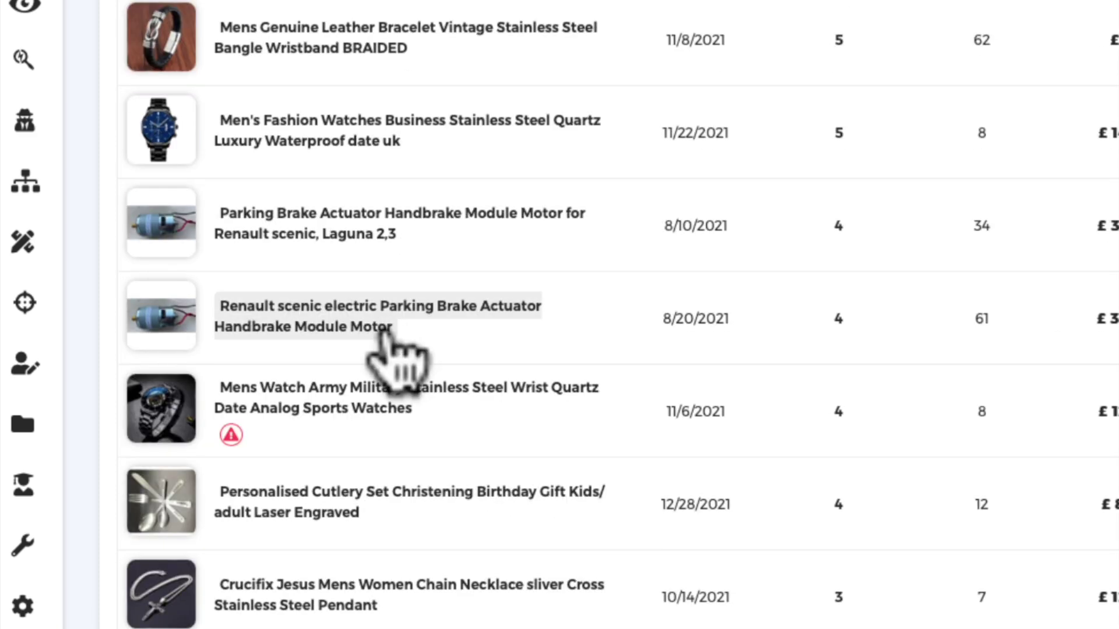
pyautogui.scroll(-1, 386, 337)
pyautogui.scroll(-1, 382, 338)
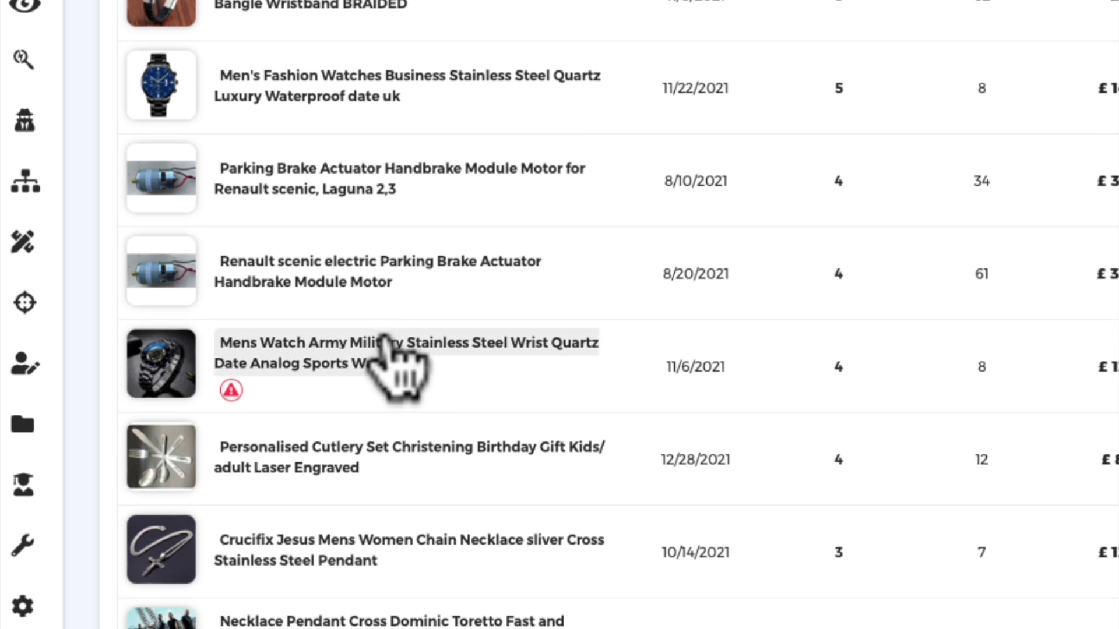
pyautogui.scroll(-3, 385, 344)
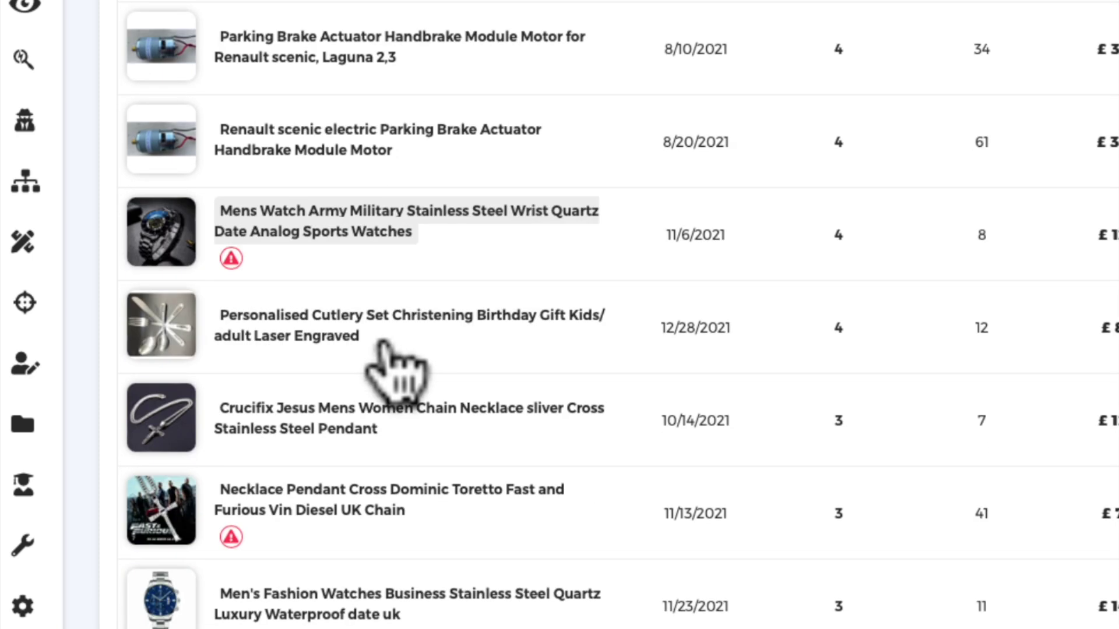
pyautogui.scroll(-1, 387, 350)
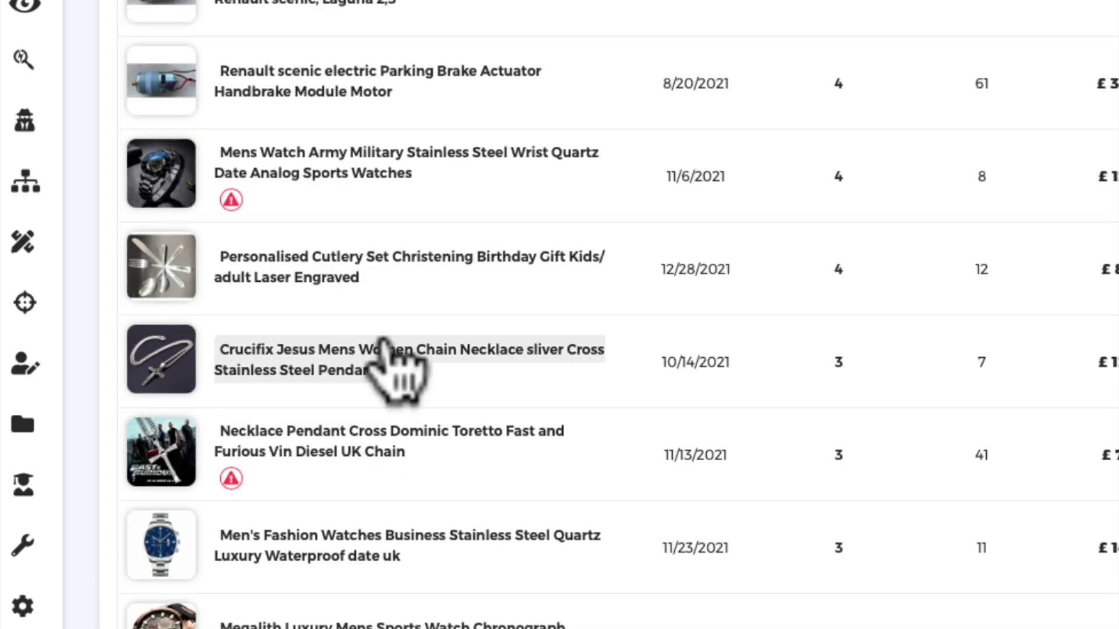